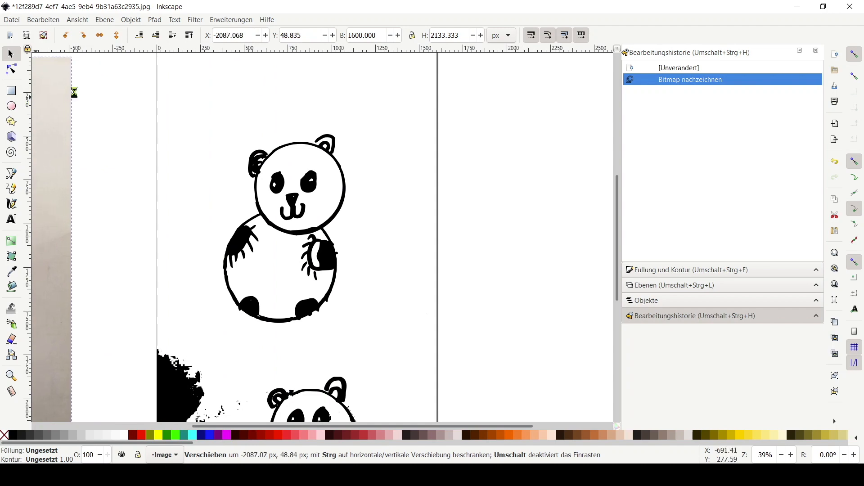
Move the traced panda drawing slightly upward on the page
{"action": "left_click", "coordinate": [405, 275]}
{"action": "left_click", "coordinate": [322, 255]}
{"action": "left_click_drag", "start_coordinate": [322, 255], "coordinate": [333, 222]}
{"action": "scroll", "coordinate": [319, 174], "scroll_direction": "up", "scroll_amount": 2, "text": "ctrl"}
{"action": "scroll", "coordinate": [302, 187], "scroll_direction": "down", "scroll_amount": 2, "text": "ctrl"}
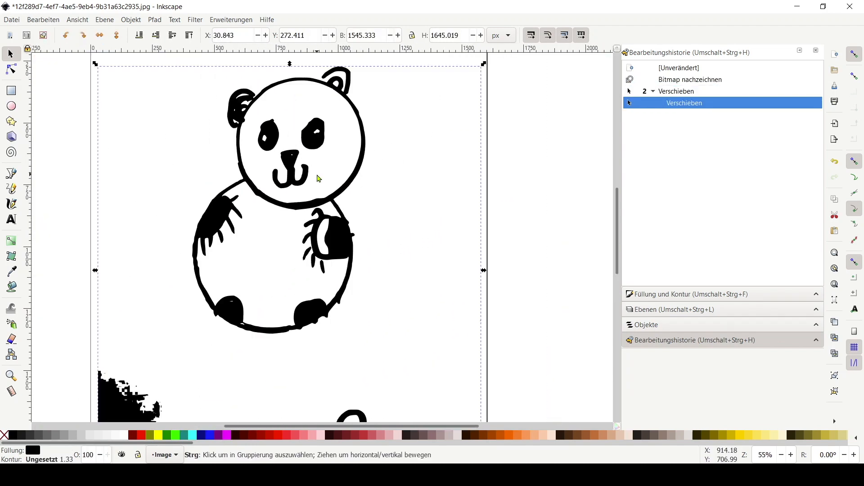
Switch the canvas to split display mode and shift the divider across the drawing
{"action": "left_click", "coordinate": [79, 20]}
{"action": "left_click", "coordinate": [94, 83]}
{"action": "left_click_drag", "start_coordinate": [318, 237], "coordinate": [481, 256]}
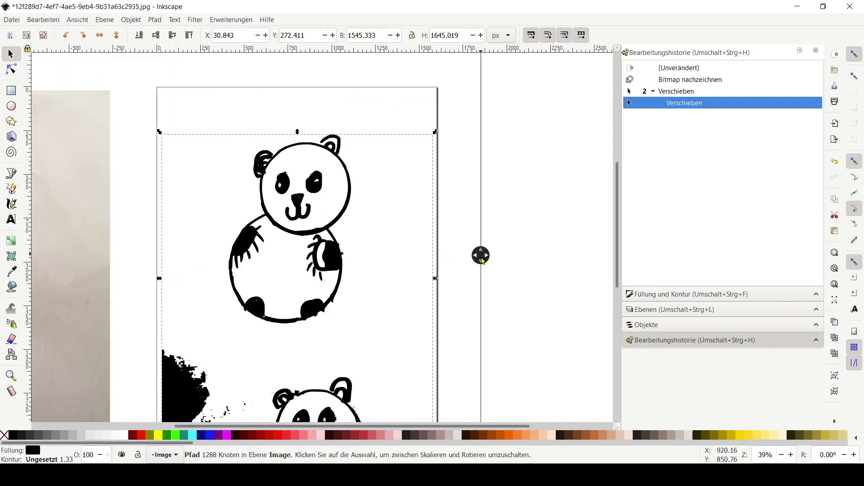
Break the traced path apart into separate paths
{"action": "left_click", "coordinate": [155, 20]}
{"action": "left_click", "coordinate": [199, 159]}
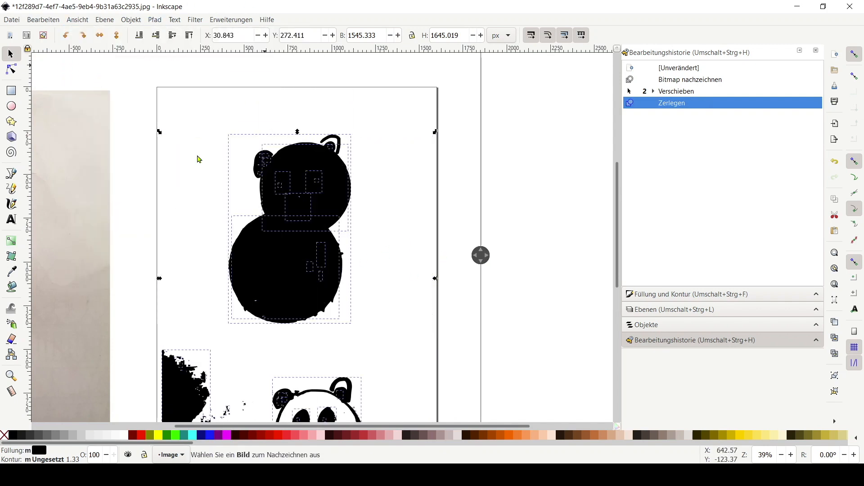
Select the outer panda outline path and simplify it
{"action": "left_click_drag", "start_coordinate": [476, 264], "coordinate": [103, 301]}
{"action": "scroll", "coordinate": [286, 239], "scroll_direction": "up", "scroll_amount": 2}
{"action": "scroll", "coordinate": [377, 289], "scroll_direction": "down", "scroll_amount": 2}
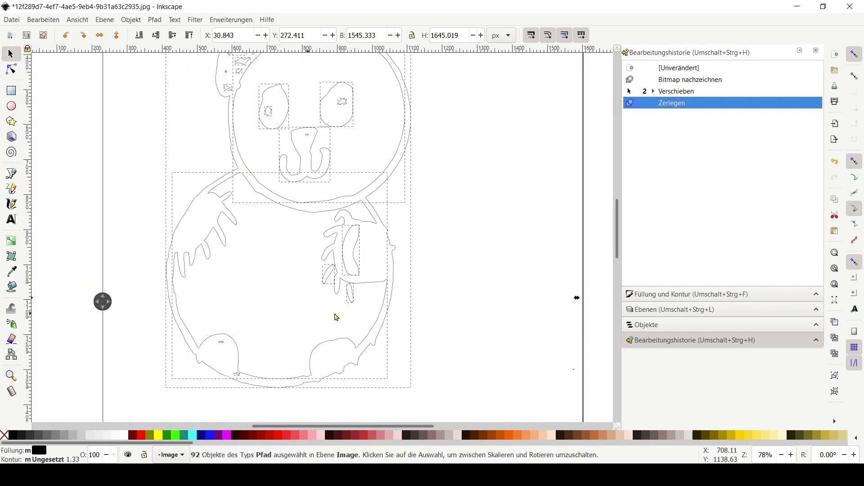
{"action": "left_click", "coordinate": [418, 303]}
{"action": "left_click", "coordinate": [396, 258]}
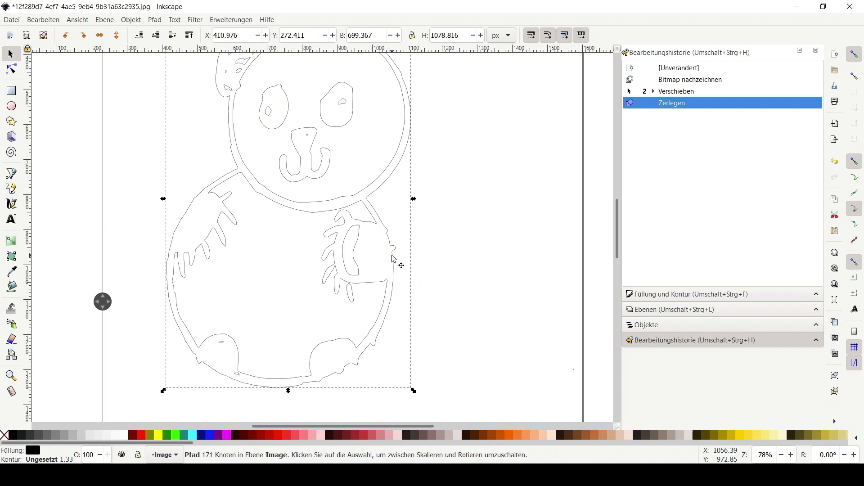
{"action": "scroll", "coordinate": [356, 225], "scroll_direction": "up", "scroll_amount": 4}
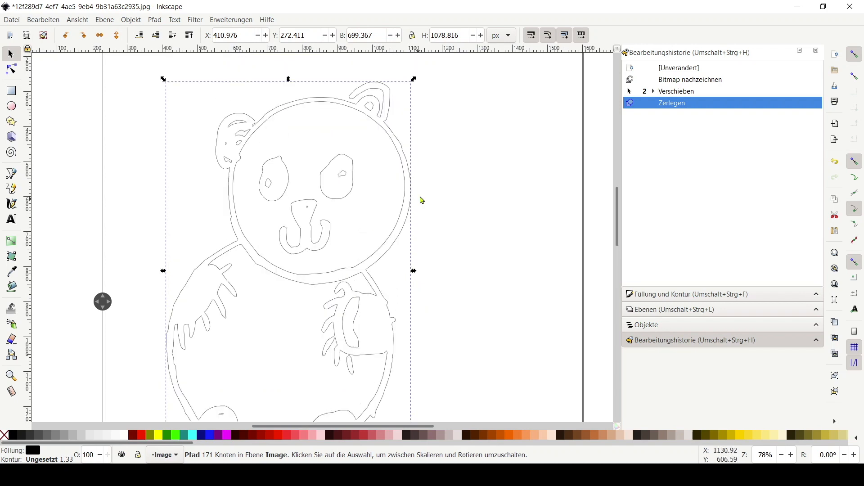
{"action": "left_click", "coordinate": [155, 20]}
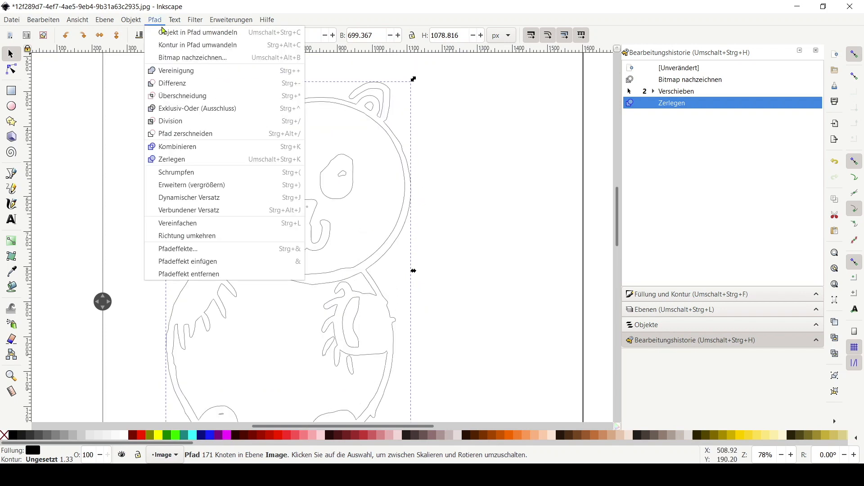
{"action": "left_click", "coordinate": [205, 225]}
With the Pen tool, draw a short line bridging the gap between the head outline and the right ear
{"action": "scroll", "coordinate": [369, 117], "scroll_direction": "up", "scroll_amount": 3}
{"action": "scroll", "coordinate": [369, 130], "scroll_direction": "down", "scroll_amount": 1}
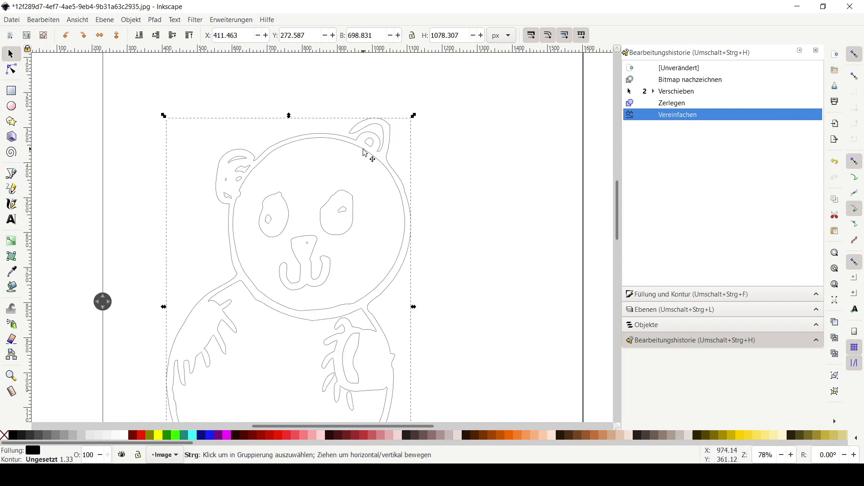
{"action": "scroll", "coordinate": [364, 151], "scroll_direction": "up", "scroll_amount": 2}
{"action": "scroll", "coordinate": [331, 130], "scroll_direction": "up", "scroll_amount": 3}
{"action": "key", "text": "b"}
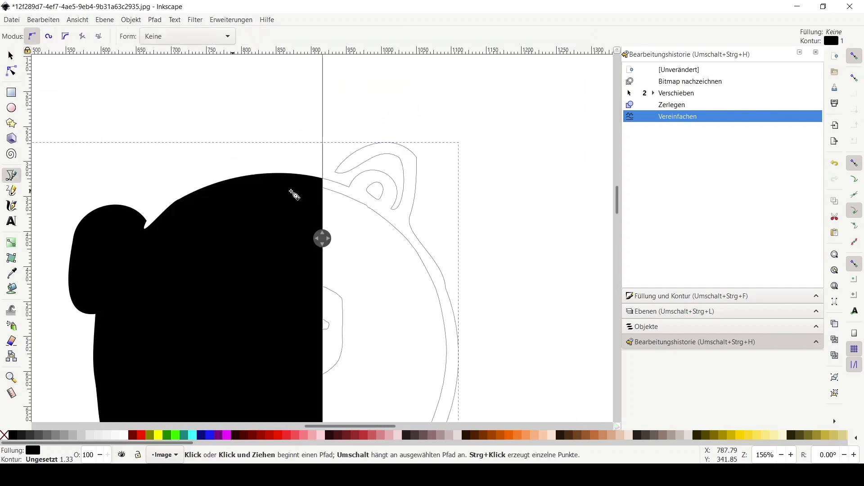
{"action": "left_click_drag", "start_coordinate": [325, 244], "coordinate": [105, 270]}
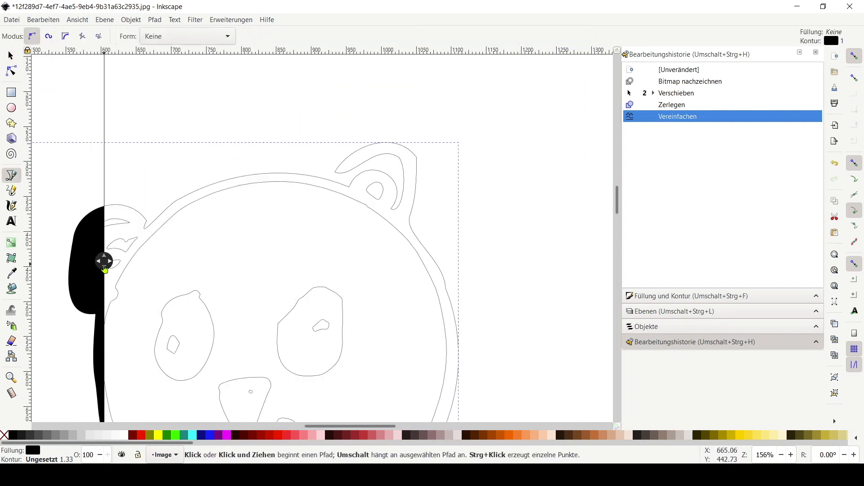
{"action": "left_click", "coordinate": [351, 171]}
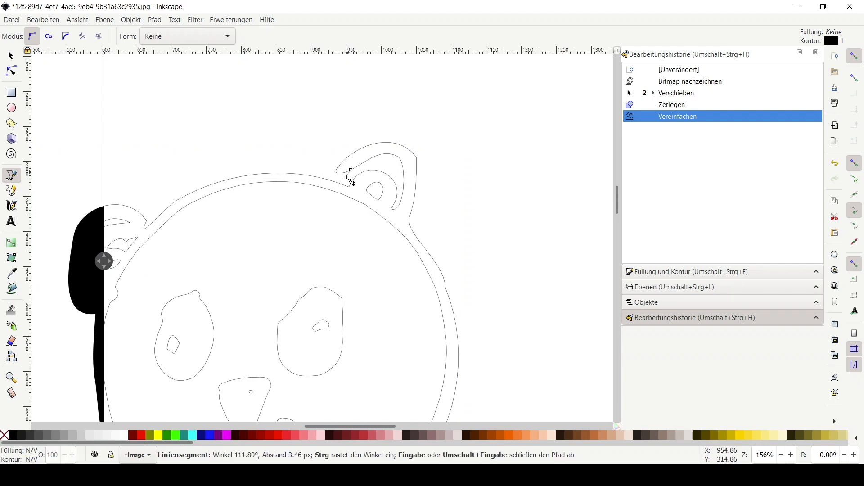
{"action": "left_click", "coordinate": [315, 184]}
{"action": "mouse_move", "coordinate": [351, 170]}
{"action": "left_mouse_down"}
{"action": "mouse_move", "coordinate": [356, 151]}
{"action": "mouse_move", "coordinate": [354, 169]}
{"action": "left_mouse_up"}
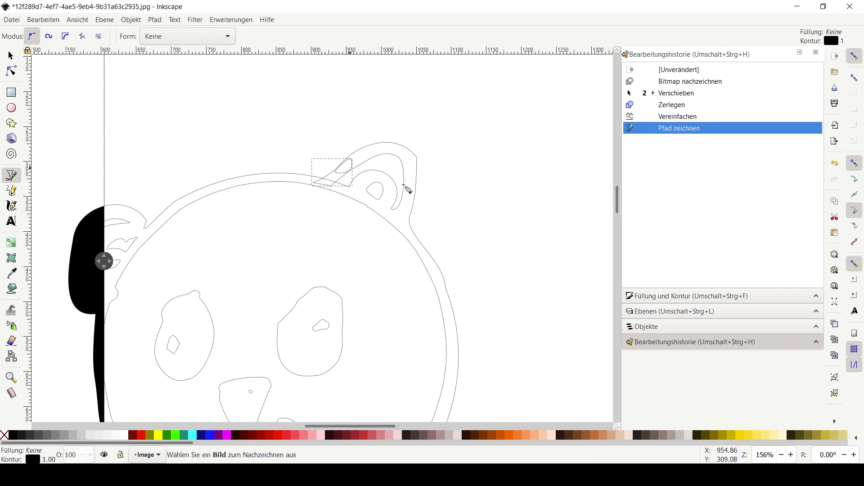
Select the new line together with the panda outline and union them into one path
{"action": "left_click", "coordinate": [11, 56]}
{"action": "left_click_drag", "start_coordinate": [103, 261], "coordinate": [132, 220]}
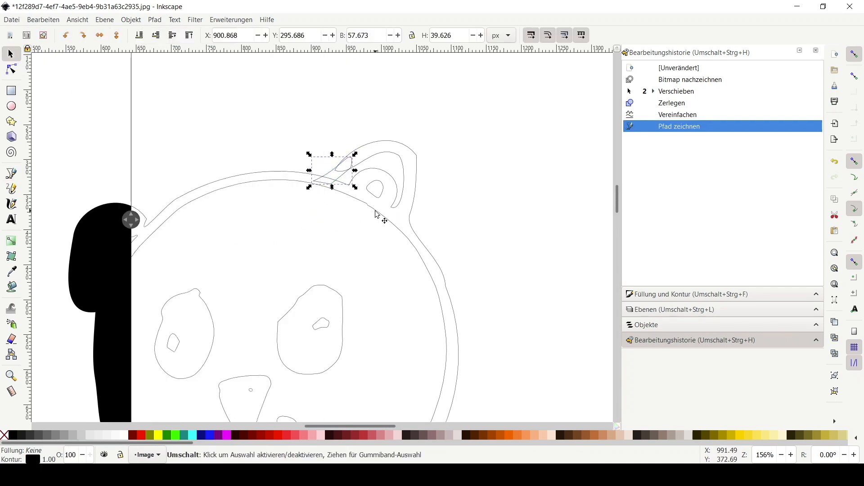
{"action": "left_click", "coordinate": [413, 207], "text": "shift"}
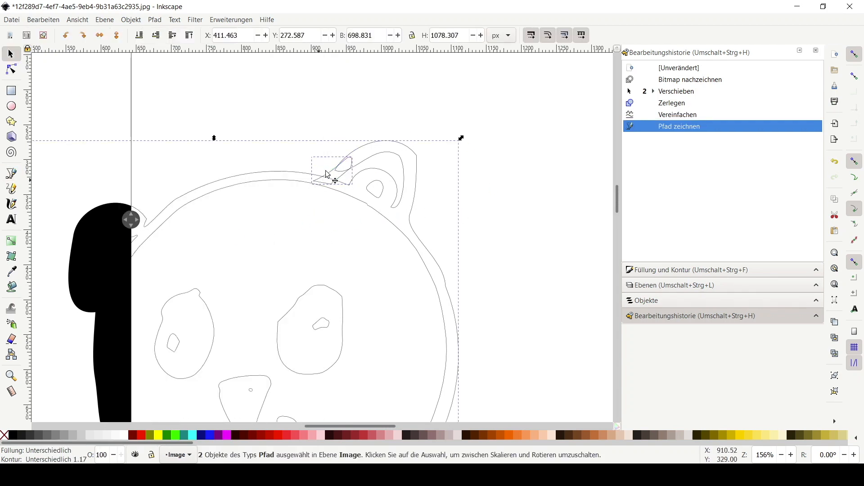
{"action": "left_click", "coordinate": [155, 20]}
{"action": "left_click", "coordinate": [193, 72]}
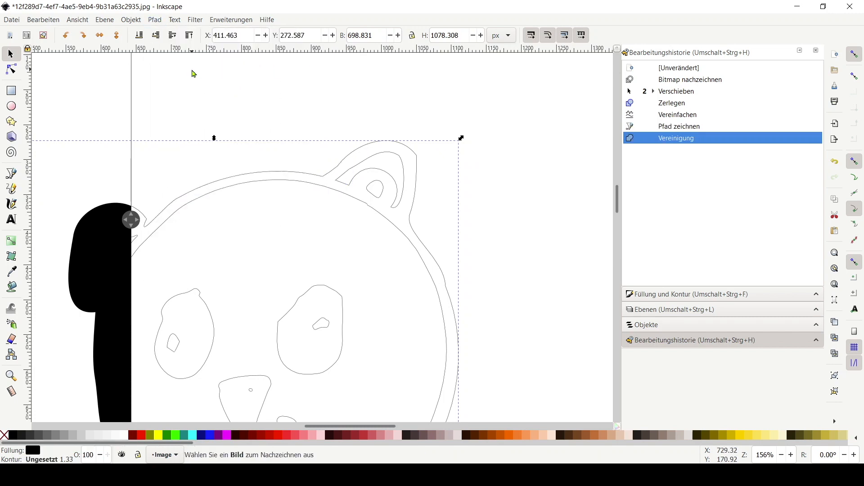
Reshape the outline at the right ear by moving nodes and adding a node on the head's top edge
{"action": "scroll", "coordinate": [524, 235], "scroll_direction": "down", "scroll_amount": 1, "text": "ctrl"}
{"action": "scroll", "coordinate": [545, 281], "scroll_direction": "down", "scroll_amount": 2}
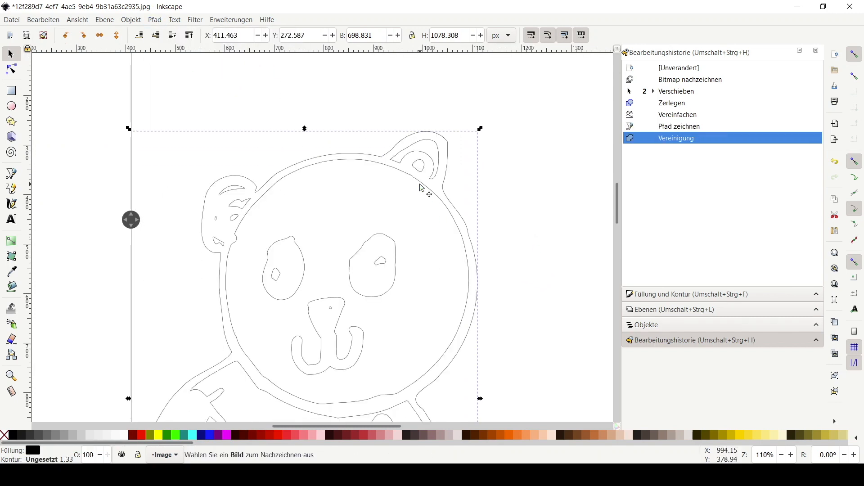
{"action": "left_click", "coordinate": [11, 71]}
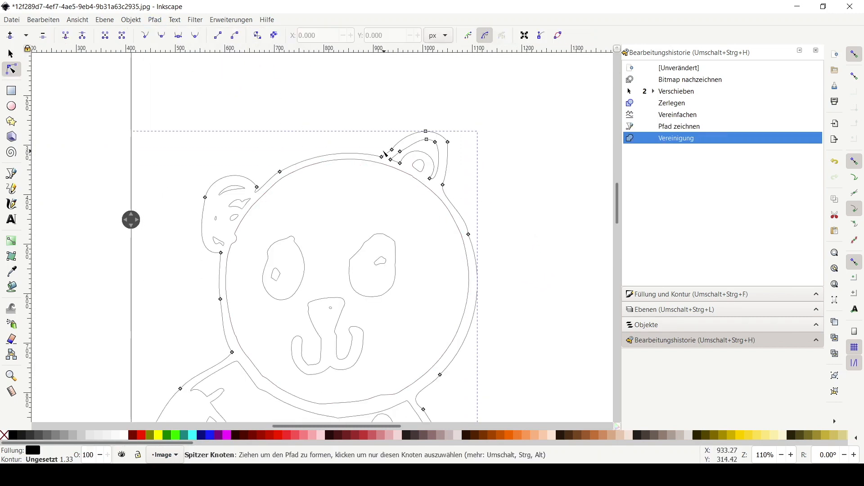
{"action": "left_click_drag", "start_coordinate": [392, 152], "coordinate": [391, 147]}
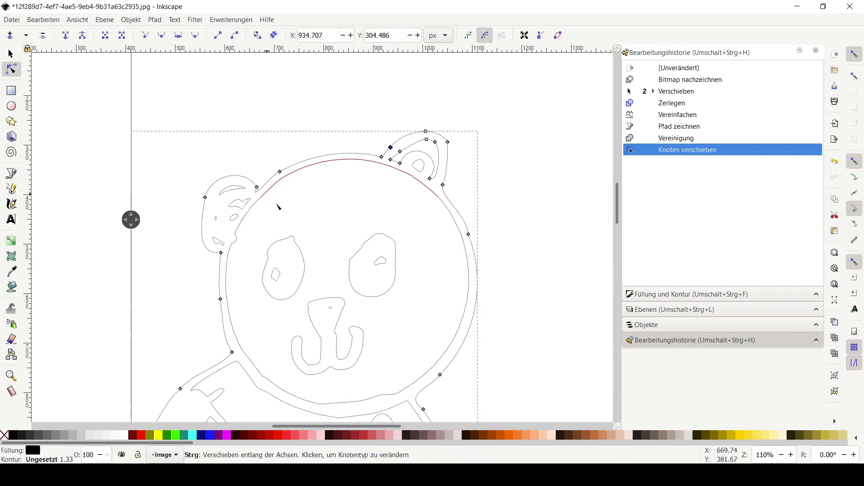
{"action": "left_click_drag", "start_coordinate": [265, 200], "coordinate": [284, 170]}
{"action": "key", "text": "Delete"}
{"action": "left_click", "coordinate": [41, 21]}
{"action": "left_click", "coordinate": [55, 29]}
{"action": "double_click", "coordinate": [323, 154]}
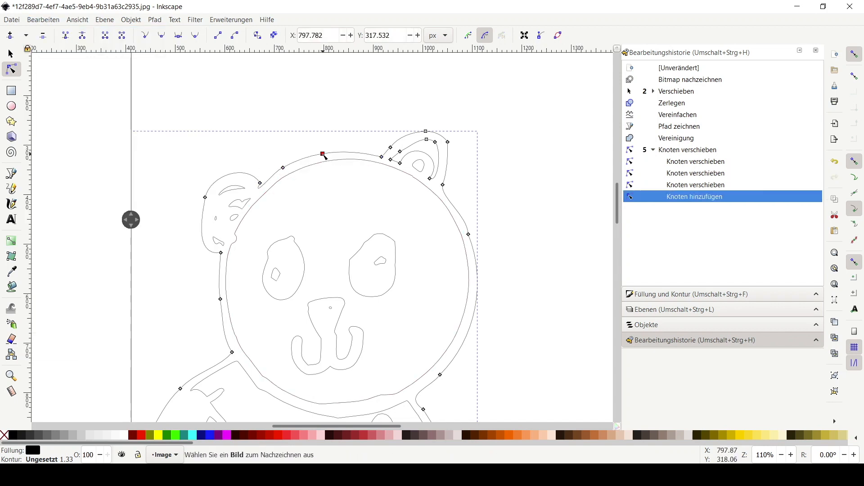
{"action": "left_click_drag", "start_coordinate": [326, 156], "coordinate": [327, 157]}
Delete the redundant nodes on the right side of the body outline
{"action": "scroll", "coordinate": [545, 268], "scroll_direction": "down", "scroll_amount": 2}
{"action": "left_click", "coordinate": [468, 195]}
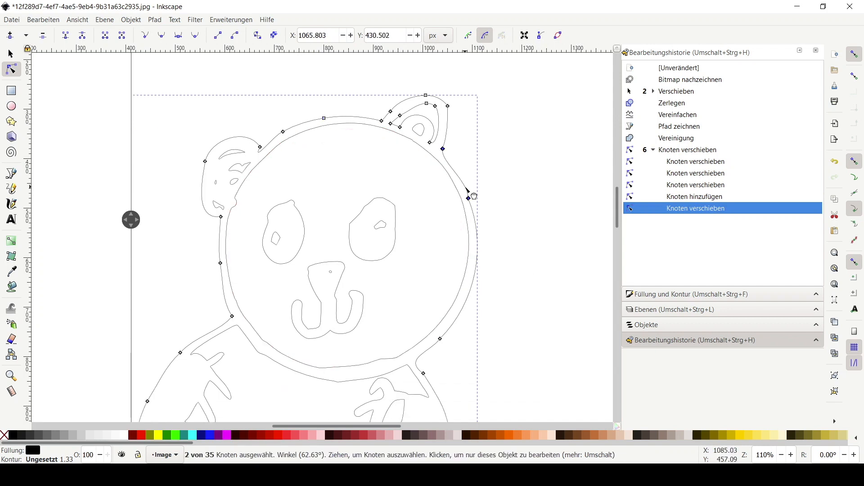
{"action": "scroll", "coordinate": [471, 191], "scroll_direction": "down", "scroll_amount": 7}
{"action": "left_click", "coordinate": [456, 312]}
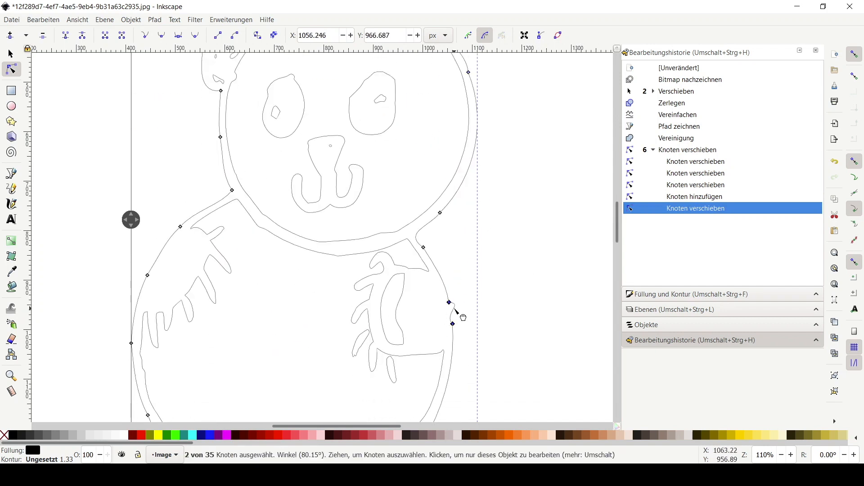
{"action": "key", "text": "Delete"}
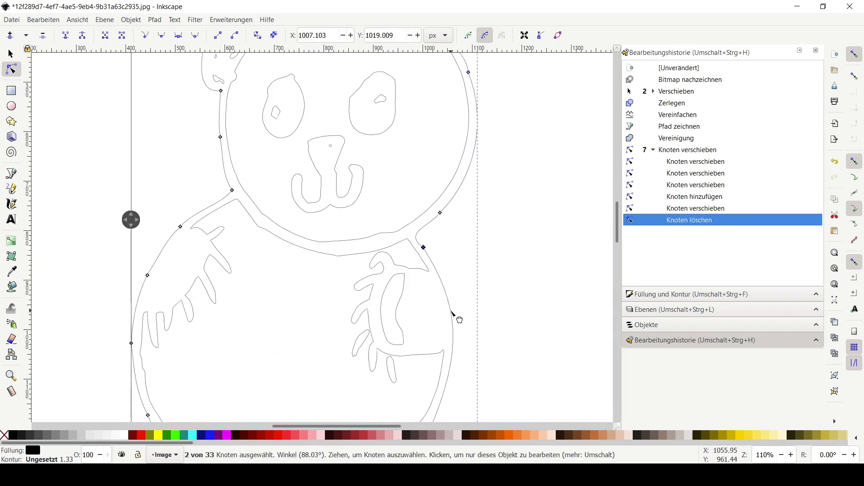
Add a node on the lower right of the body, delete nearby nodes and reshape the curve
{"action": "double_click", "coordinate": [451, 311]}
{"action": "scroll", "coordinate": [487, 333], "scroll_direction": "down", "scroll_amount": 4}
{"action": "scroll", "coordinate": [487, 333], "scroll_direction": "down", "scroll_amount": 2}
{"action": "left_click", "coordinate": [432, 340]}
{"action": "key", "text": "Delete"}
{"action": "left_click", "coordinate": [422, 352]}
{"action": "mouse_move", "coordinate": [410, 361]}
{"action": "left_mouse_down"}
{"action": "mouse_move", "coordinate": [418, 345]}
{"action": "mouse_move", "coordinate": [421, 353]}
{"action": "left_mouse_up"}
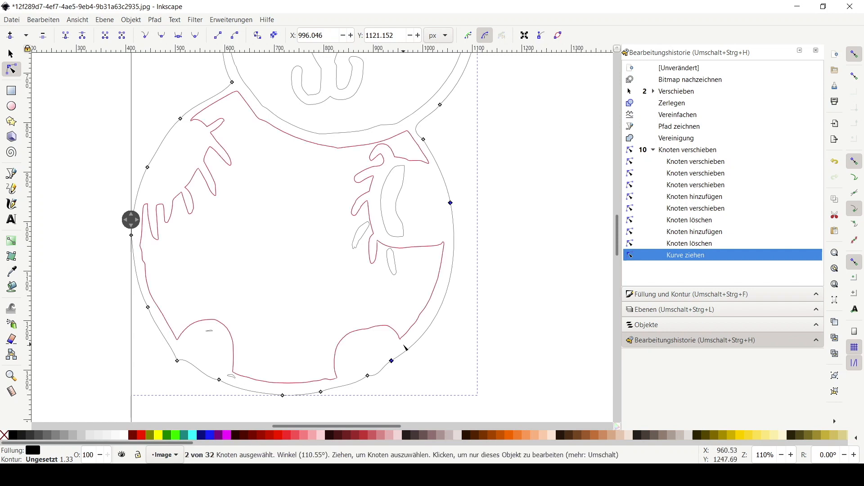
Reshape the lower right curve and delete extra nodes near the right foot and left foot
{"action": "left_click_drag", "start_coordinate": [410, 347], "coordinate": [386, 366]}
{"action": "left_click", "coordinate": [382, 377]}
{"action": "key", "text": "Delete"}
{"action": "left_click", "coordinate": [177, 360]}
{"action": "key", "text": "Delete"}
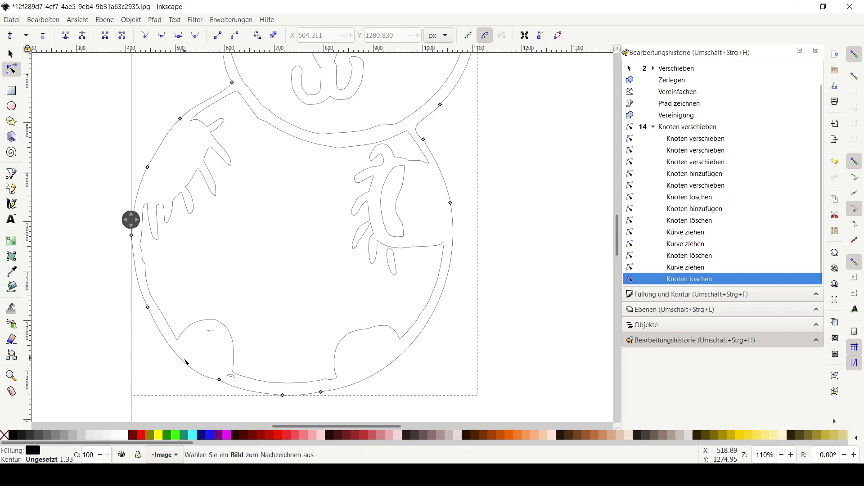
Delete stray nodes along the bottom edge near the left foot
{"action": "left_click_drag", "start_coordinate": [189, 362], "coordinate": [189, 359]}
{"action": "left_click", "coordinate": [219, 381]}
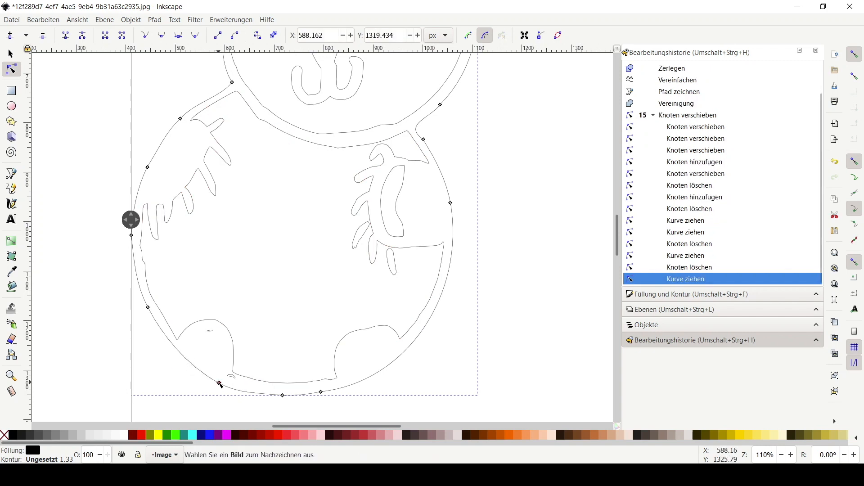
{"action": "left_click_drag", "start_coordinate": [220, 380], "coordinate": [220, 379]}
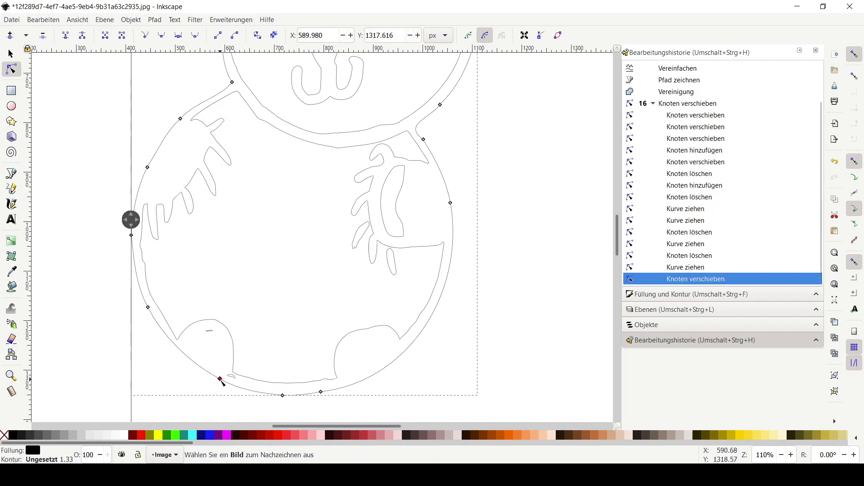
{"action": "key", "text": "Delete"}
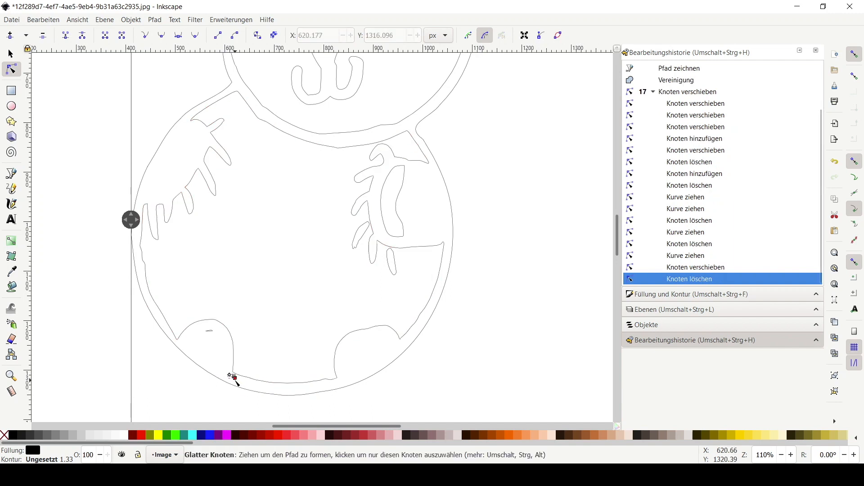
{"action": "left_click", "coordinate": [235, 379]}
{"action": "key", "text": "Delete"}
Select and delete the nodes of the small mark inside the left foot
{"action": "left_click", "coordinate": [229, 376]}
{"action": "key", "text": "Delete"}
{"action": "left_click", "coordinate": [213, 340]}
{"action": "left_click", "coordinate": [207, 331]}
{"action": "left_click_drag", "start_coordinate": [199, 322], "coordinate": [223, 340]}
{"action": "key", "text": "Delete"}
Delete the remaining extra nodes at the left foot's lower corner
{"action": "left_click_drag", "start_coordinate": [237, 384], "coordinate": [235, 381]}
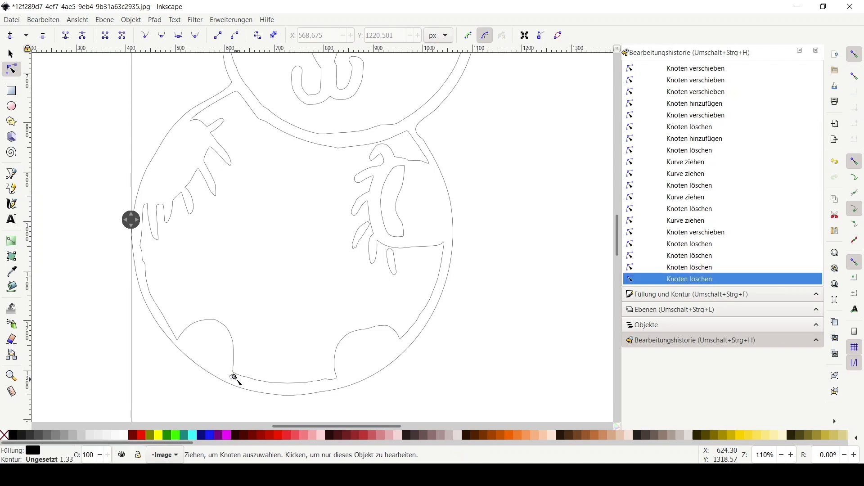
{"action": "left_click_drag", "start_coordinate": [226, 373], "coordinate": [226, 373]}
{"action": "key", "text": "Delete"}
{"action": "left_click", "coordinate": [234, 377]}
{"action": "key", "text": "Delete"}
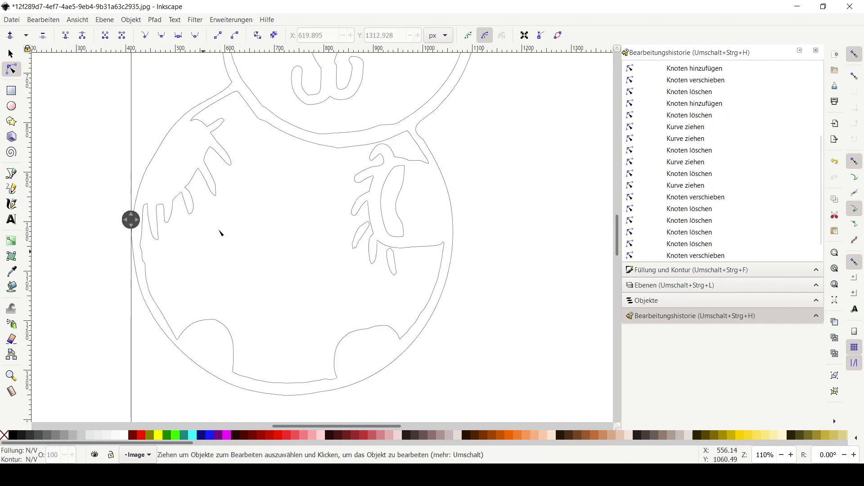
Nudge the node where the left arm meets the head on the outer outline
{"action": "left_click_drag", "start_coordinate": [131, 220], "coordinate": [107, 221]}
{"action": "left_click", "coordinate": [150, 167]}
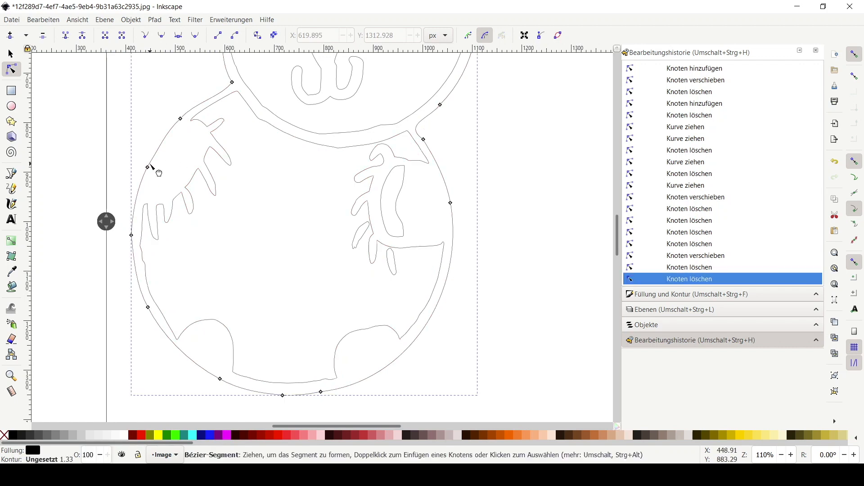
{"action": "left_click", "coordinate": [482, 299]}
{"action": "scroll", "coordinate": [473, 272], "scroll_direction": "up", "scroll_amount": 5}
{"action": "scroll", "coordinate": [472, 273], "scroll_direction": "up", "scroll_amount": 4}
{"action": "left_click", "coordinate": [225, 218]}
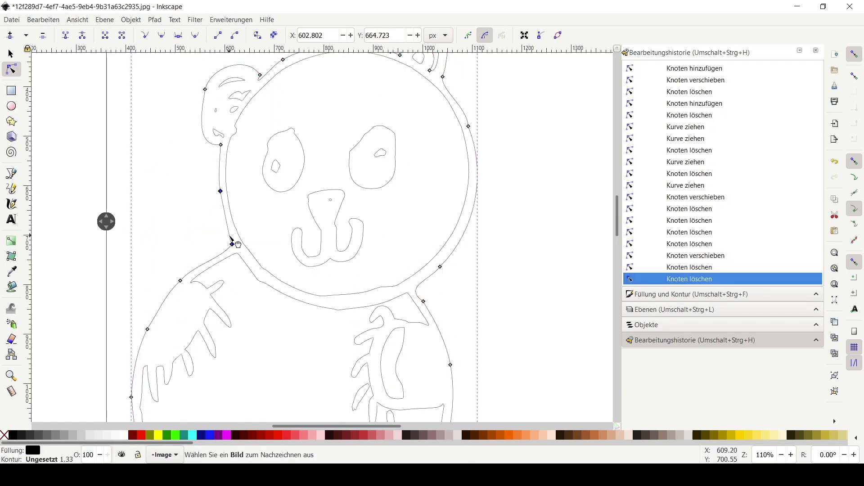
{"action": "left_click_drag", "start_coordinate": [230, 237], "coordinate": [230, 237]}
{"action": "scroll", "coordinate": [262, 249], "scroll_direction": "down", "scroll_amount": 3}
Select the inner body path and simplify it
{"action": "left_click", "coordinate": [309, 250]}
{"action": "scroll", "coordinate": [328, 284], "scroll_direction": "down", "scroll_amount": 3}
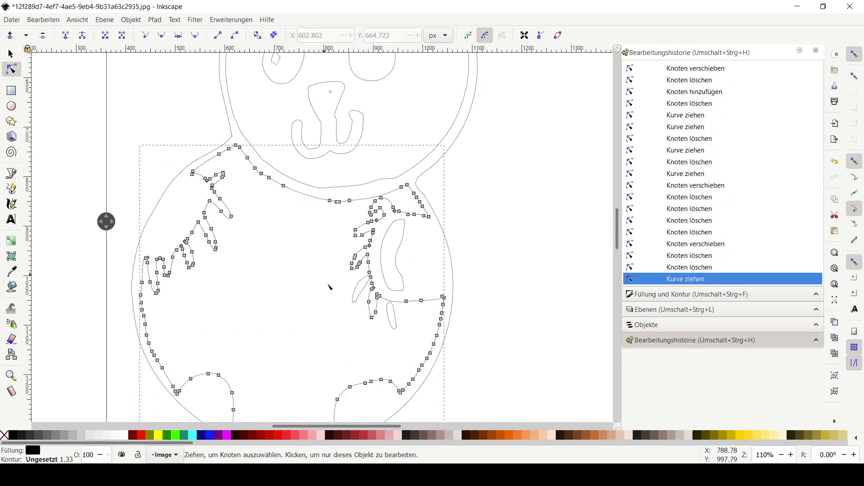
{"action": "left_click", "coordinate": [155, 20]}
{"action": "left_click", "coordinate": [171, 235]}
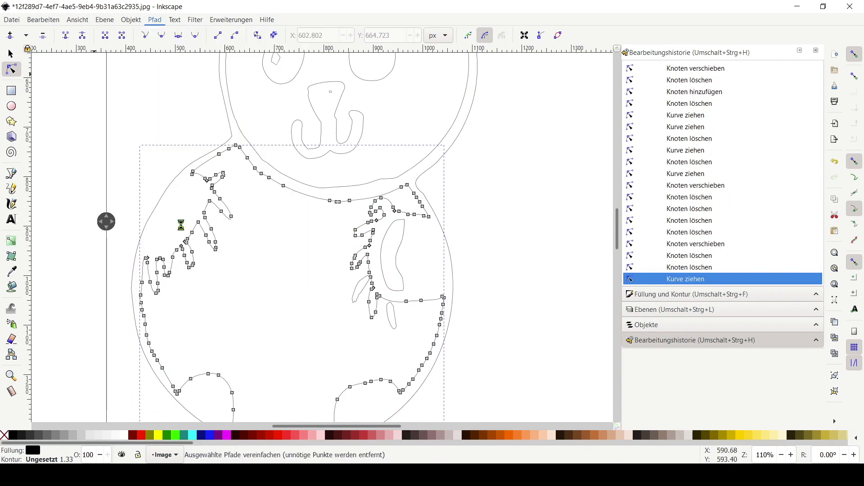
Nudge a node on the lower right of the simplified inner body path
{"action": "scroll", "coordinate": [528, 253], "scroll_direction": "down", "scroll_amount": 2}
{"action": "left_click", "coordinate": [499, 298]}
{"action": "left_click", "coordinate": [415, 342]}
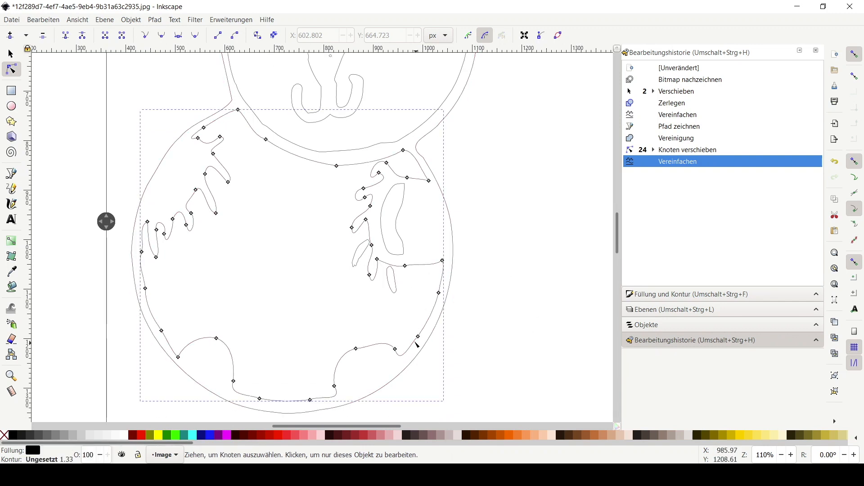
{"action": "left_click", "coordinate": [416, 346]}
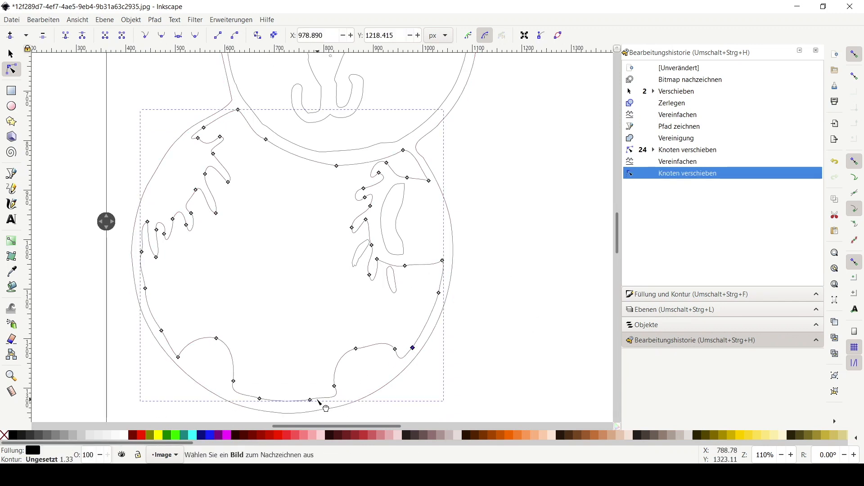
Nudge the bottom and left nodes of the inner body path and delete a node at its lower left
{"action": "left_click_drag", "start_coordinate": [310, 400], "coordinate": [310, 403]}
{"action": "left_click", "coordinate": [161, 331]}
{"action": "key", "text": "Delete"}
{"action": "left_click_drag", "start_coordinate": [142, 254], "coordinate": [141, 251]}
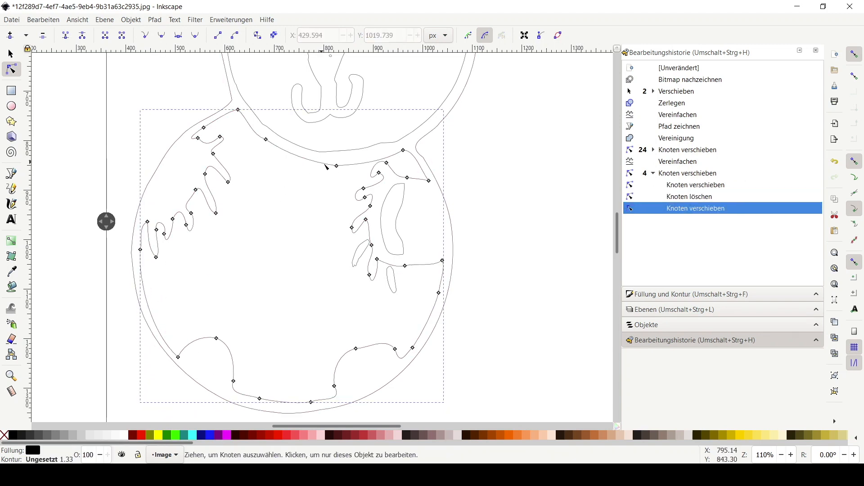
{"action": "left_click", "coordinate": [266, 140]}
{"action": "key", "text": "Delete"}
{"action": "left_click", "coordinate": [44, 21]}
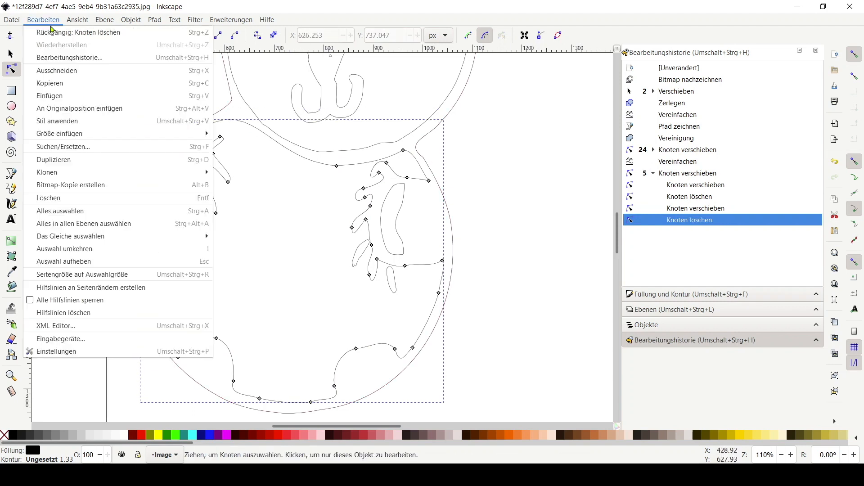
{"action": "left_click", "coordinate": [52, 31]}
Bend two segments along the lower edge of the head outline slightly
{"action": "left_click_drag", "start_coordinate": [251, 124], "coordinate": [251, 125]}
{"action": "left_click_drag", "start_coordinate": [288, 154], "coordinate": [289, 156]}
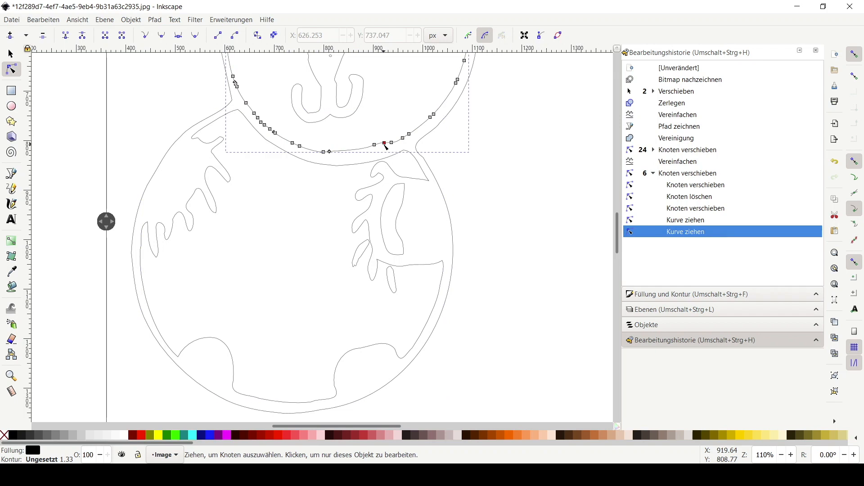
{"action": "key", "text": "Escape"}
Select the inner body path and break it apart into separate pieces
{"action": "left_click", "coordinate": [397, 270]}
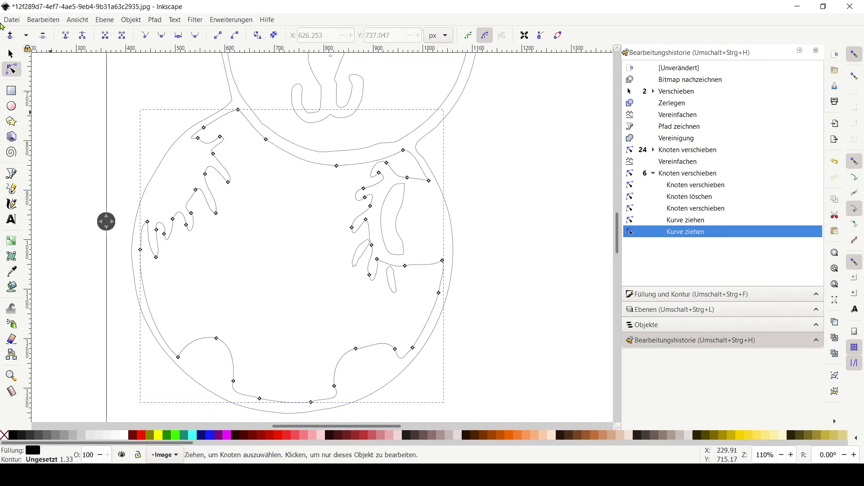
{"action": "key", "text": "s"}
{"action": "left_click", "coordinate": [398, 246]}
{"action": "left_click", "coordinate": [404, 248]}
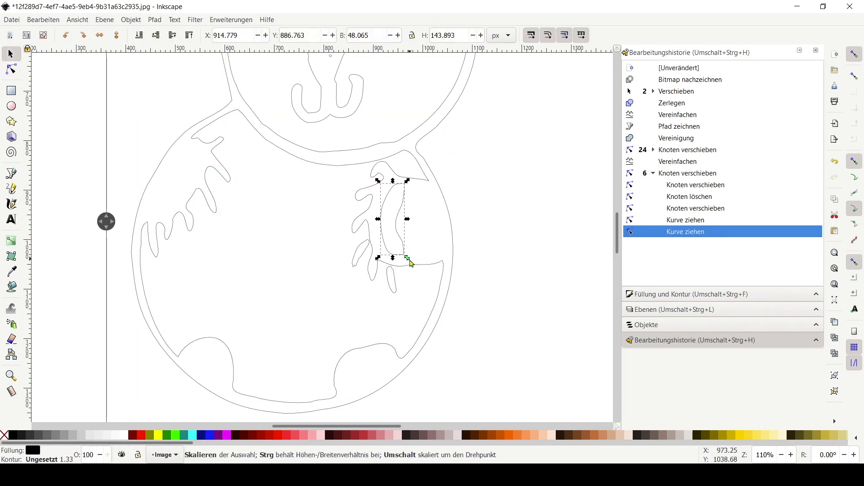
{"action": "left_click", "coordinate": [155, 20]}
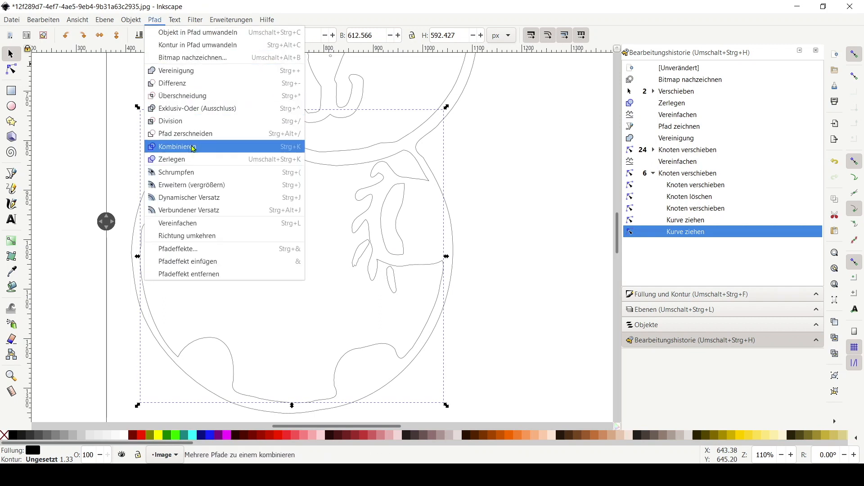
{"action": "left_click", "coordinate": [183, 160]}
Slightly scale the two small pieces inside the right arm area
{"action": "left_click", "coordinate": [361, 260]}
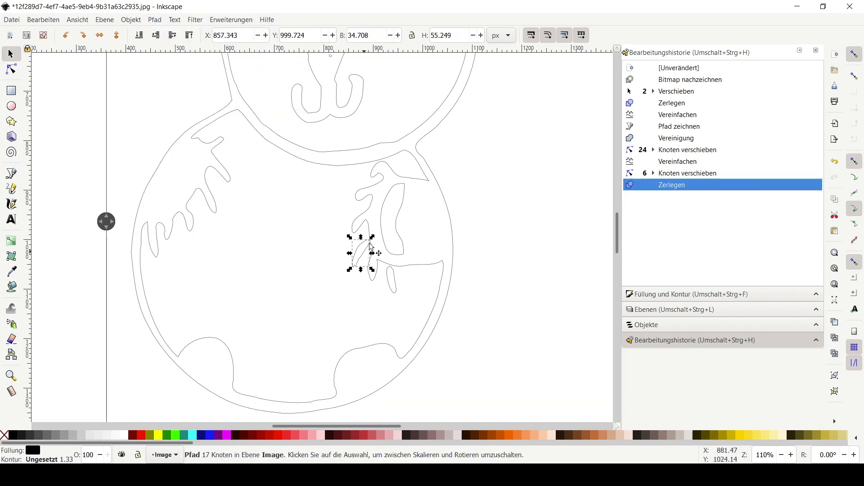
{"action": "left_click_drag", "start_coordinate": [372, 237], "coordinate": [376, 235]}
{"action": "left_click", "coordinate": [391, 274]}
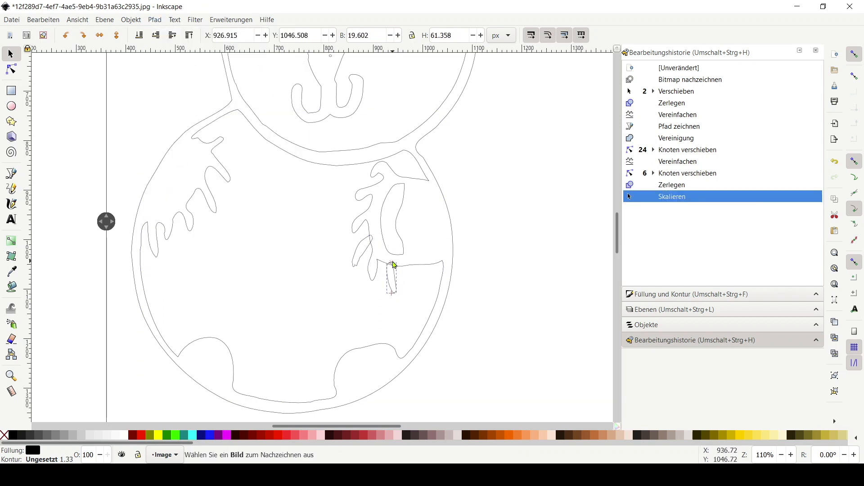
{"action": "left_click_drag", "start_coordinate": [395, 265], "coordinate": [395, 264]}
{"action": "left_click", "coordinate": [411, 269], "text": "shift"}
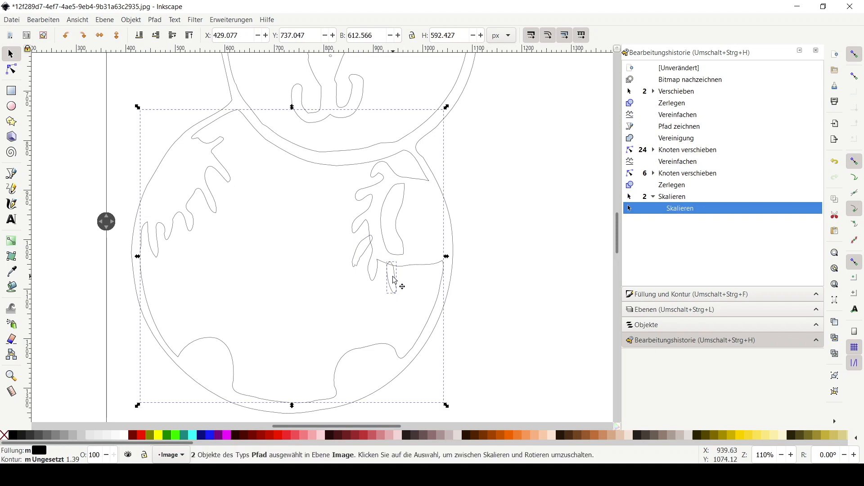
{"action": "left_click", "coordinate": [154, 20]}
{"action": "left_click", "coordinate": [180, 83]}
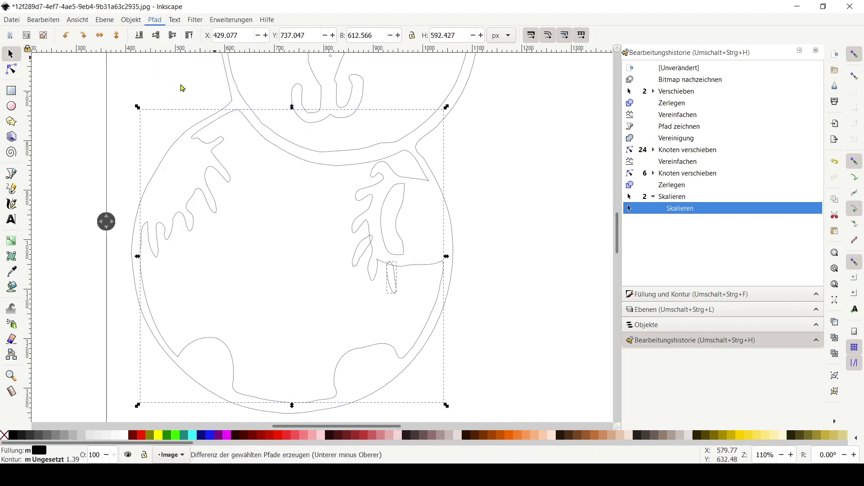
{"action": "left_click", "coordinate": [45, 22]}
{"action": "left_click", "coordinate": [55, 33]}
{"action": "left_click", "coordinate": [53, 23]}
{"action": "left_click", "coordinate": [54, 33]}
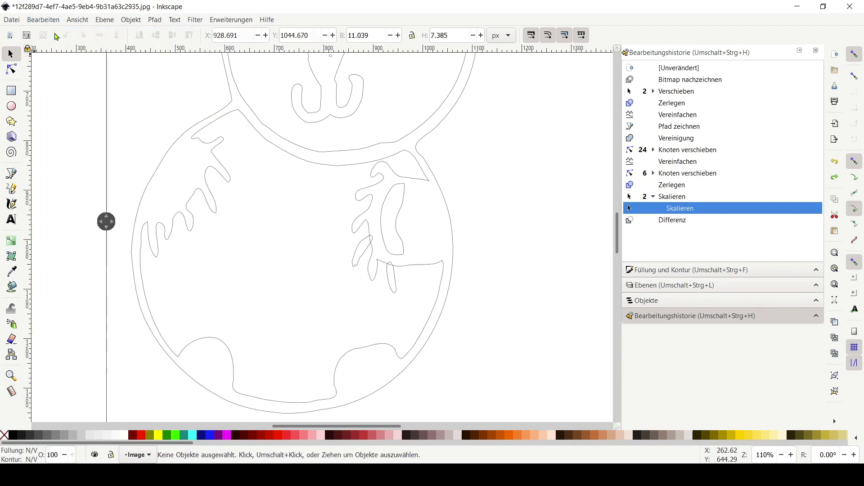
Break apart the narrow piece below the right arm and raise it to the top
{"action": "left_click", "coordinate": [389, 280]}
{"action": "left_click", "coordinate": [154, 20]}
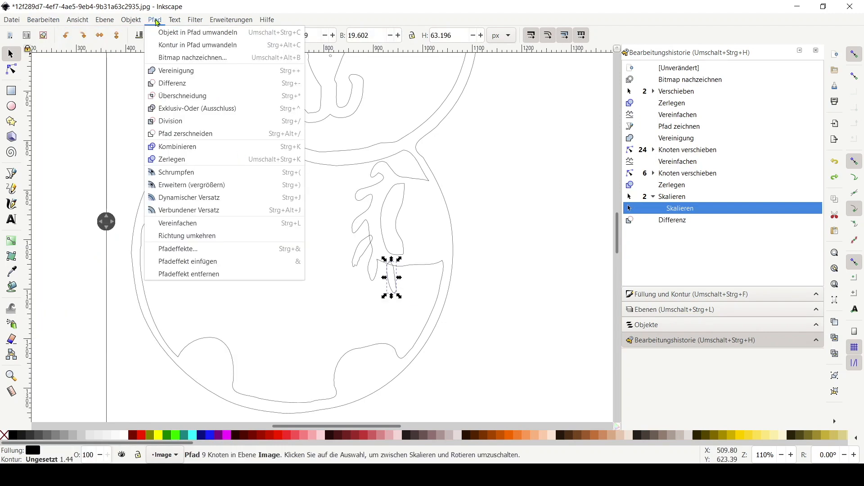
{"action": "mouse_move", "coordinate": [174, 20]}
{"action": "left_click", "coordinate": [180, 157]}
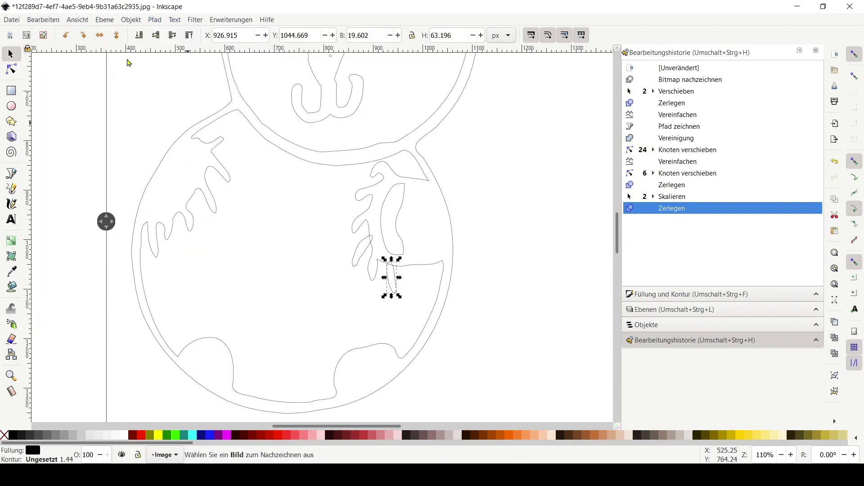
{"action": "left_click", "coordinate": [131, 20]}
{"action": "left_click", "coordinate": [204, 237]}
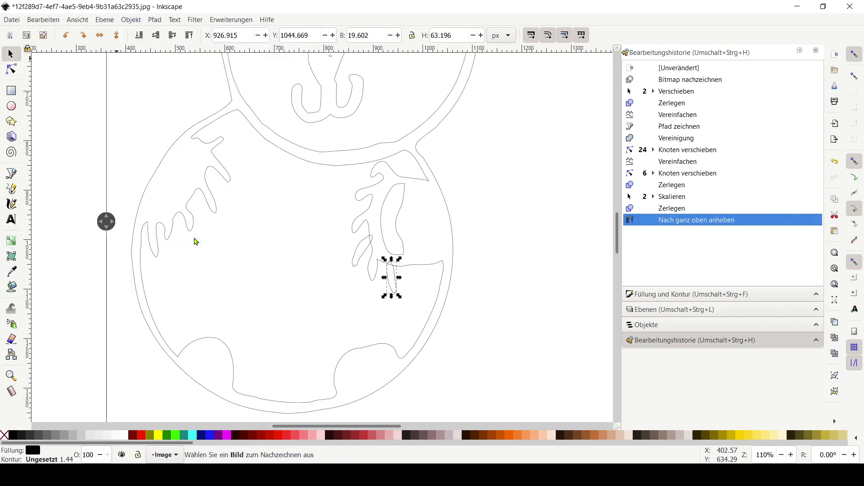
Subtract the narrow piece from the body path with Difference
{"action": "left_click", "coordinate": [428, 268], "text": "shift"}
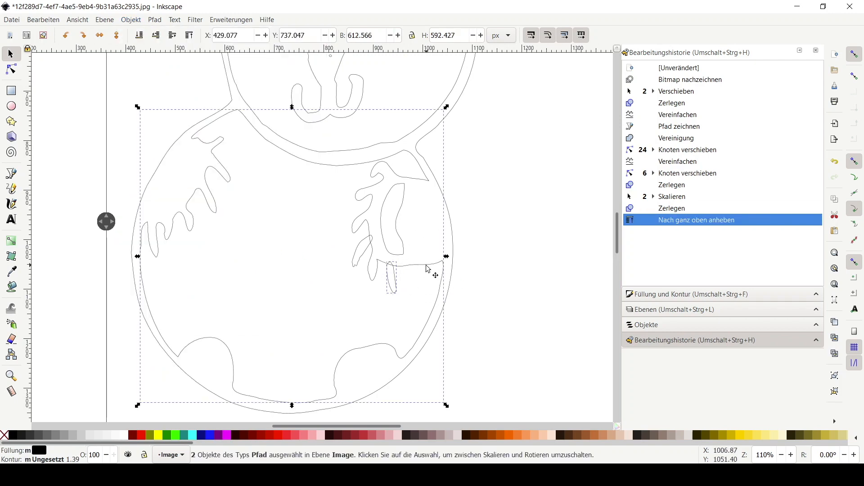
{"action": "left_click", "coordinate": [131, 20]}
{"action": "left_click", "coordinate": [170, 83]}
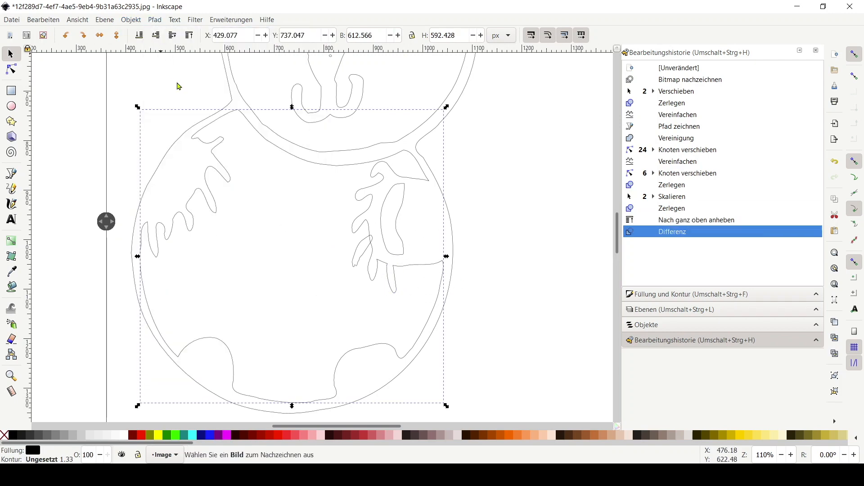
Break apart the lower right-arm piece and raise it to the top
{"action": "left_click", "coordinate": [363, 260]}
{"action": "left_click", "coordinate": [155, 20]}
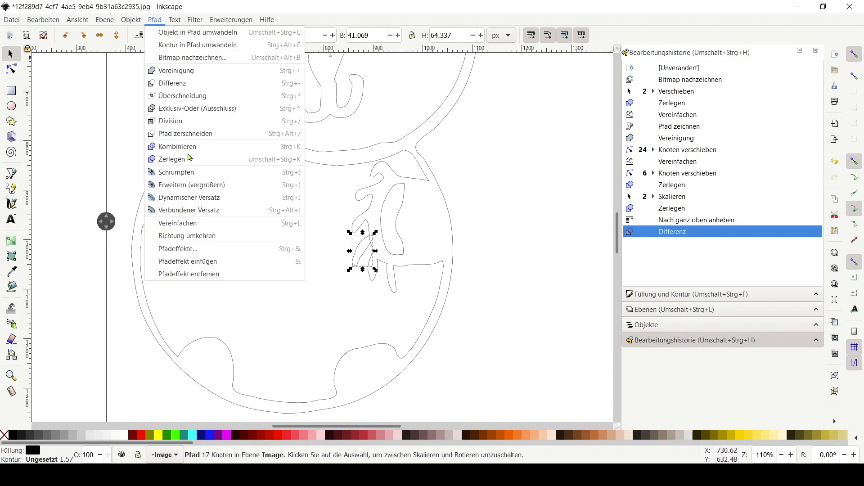
{"action": "left_click", "coordinate": [189, 157]}
{"action": "left_click", "coordinate": [155, 20]}
{"action": "mouse_move", "coordinate": [131, 20]}
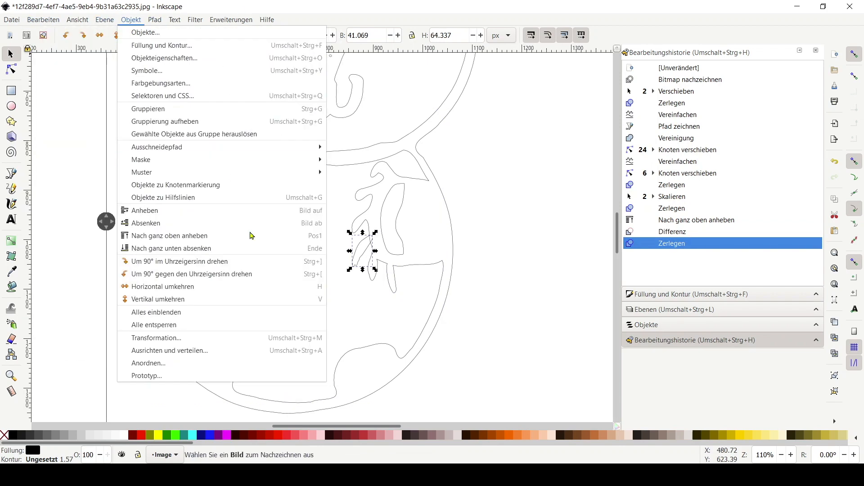
{"action": "left_click", "coordinate": [214, 235]}
Subtract the lower right-arm piece from the body path with Difference
{"action": "left_click", "coordinate": [404, 270], "text": "shift"}
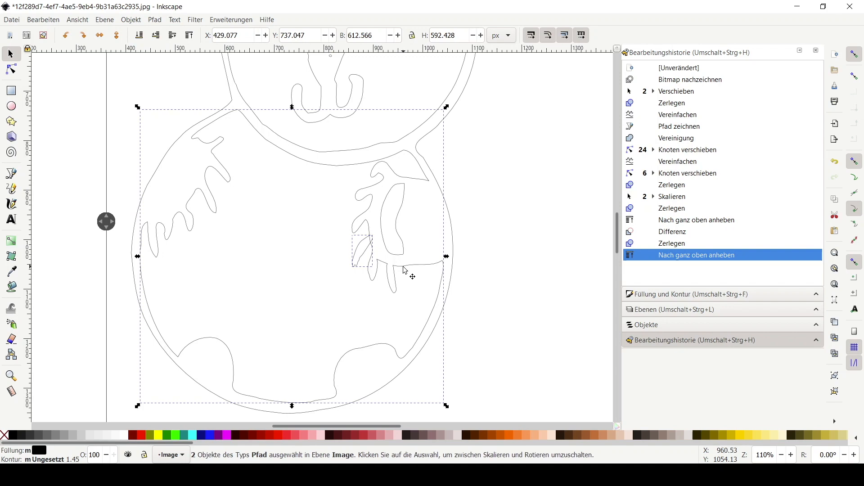
{"action": "left_click", "coordinate": [131, 21]}
{"action": "left_click", "coordinate": [174, 83]}
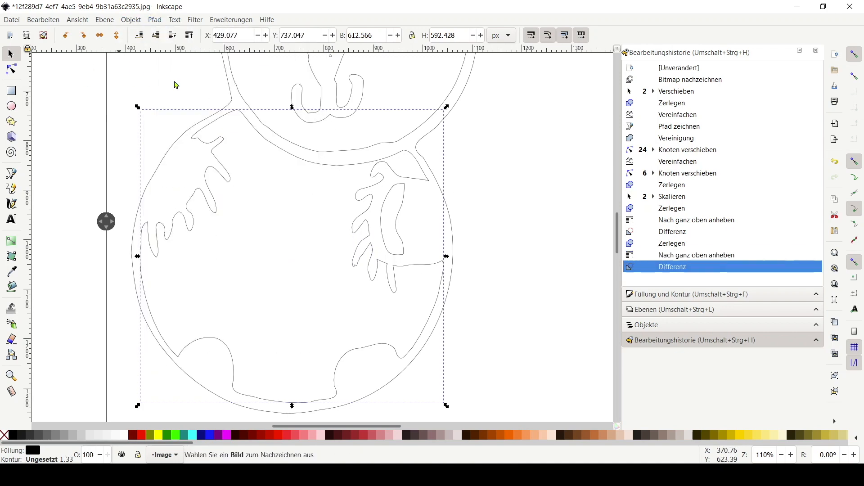
{"action": "left_click", "coordinate": [401, 221]}
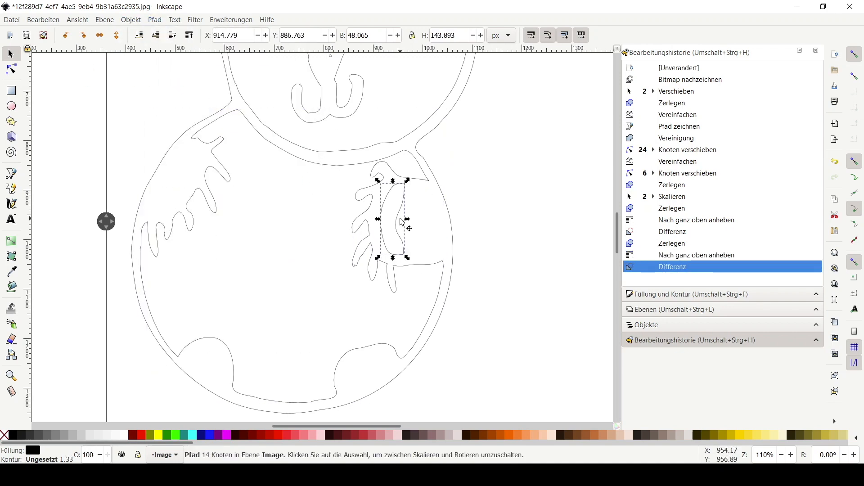
{"action": "scroll", "coordinate": [352, 256], "scroll_direction": "down", "scroll_amount": 2}
{"action": "scroll", "coordinate": [353, 257], "scroll_direction": "up", "scroll_amount": 2}
{"action": "key", "text": "ctrl+z"}
{"action": "scroll", "coordinate": [423, 203], "scroll_direction": "up", "scroll_amount": 7}
{"action": "scroll", "coordinate": [498, 191], "scroll_direction": "up", "scroll_amount": 4}
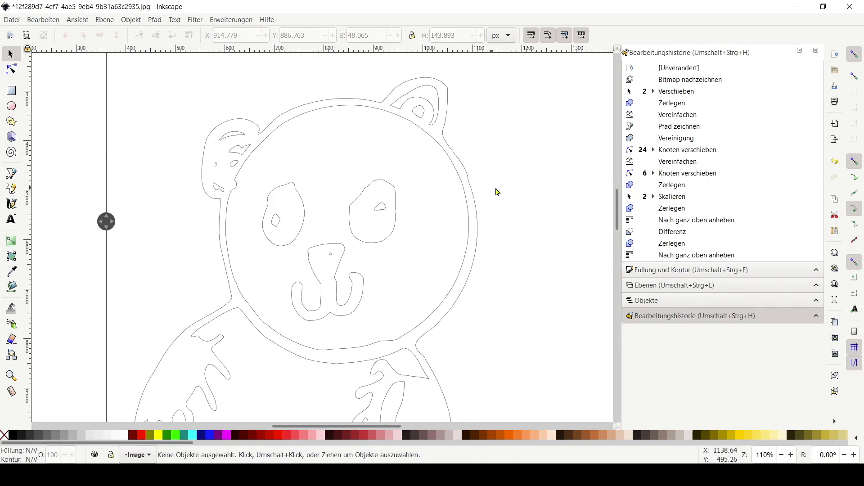
{"action": "scroll", "coordinate": [496, 177], "scroll_direction": "right", "scroll_amount": 2}
{"action": "key", "text": "n"}
{"action": "key", "text": "ctrl+shift+z"}
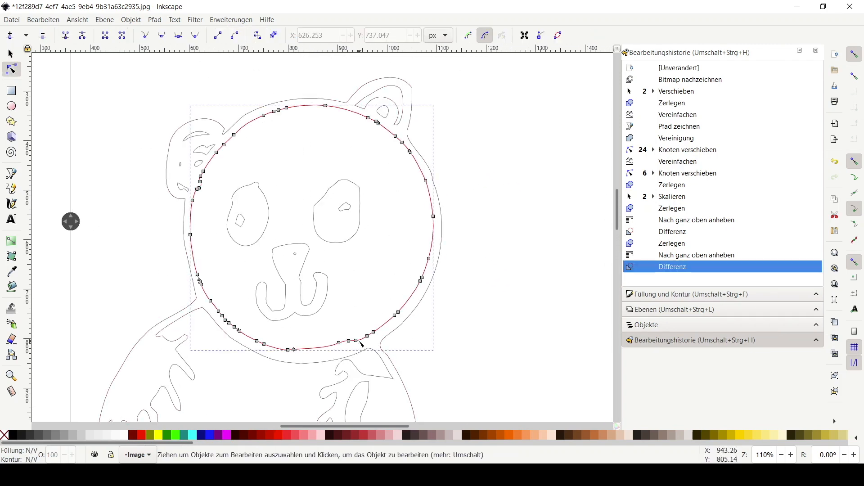
Simplify the inner head outline and delete two nodes near its bottom edge
{"action": "left_click", "coordinate": [154, 20]}
{"action": "left_click", "coordinate": [184, 222]}
{"action": "left_click", "coordinate": [343, 342]}
{"action": "key", "text": "Delete"}
{"action": "left_click_drag", "start_coordinate": [334, 347], "coordinate": [321, 351]}
{"action": "key", "text": "Delete"}
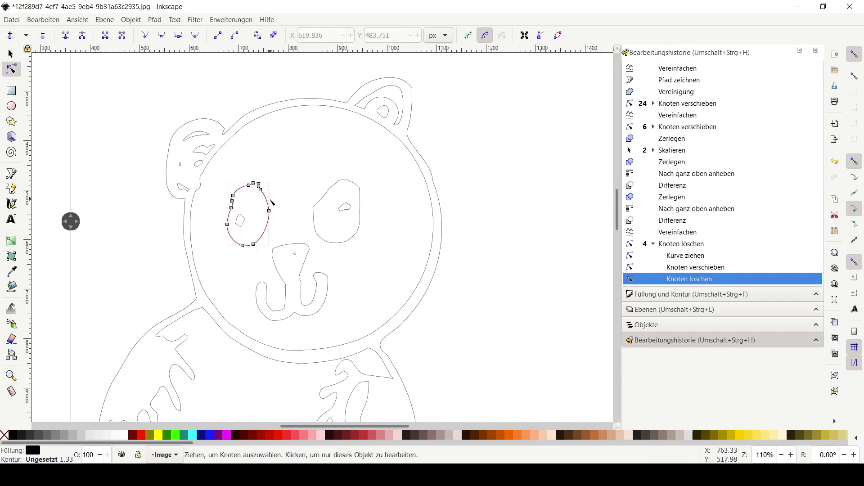
Simplify the left eye outline and the mouth outline
{"action": "left_click", "coordinate": [155, 20]}
{"action": "left_click", "coordinate": [189, 222]}
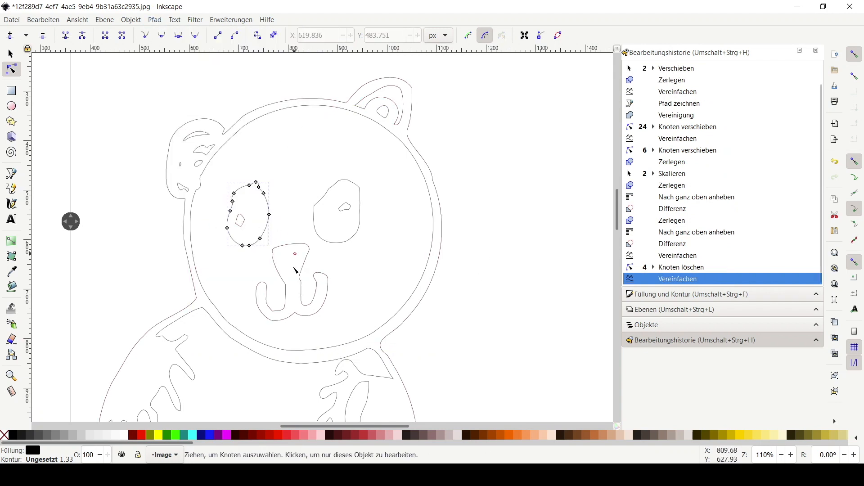
{"action": "left_click", "coordinate": [133, 20]}
{"action": "mouse_move", "coordinate": [155, 20]}
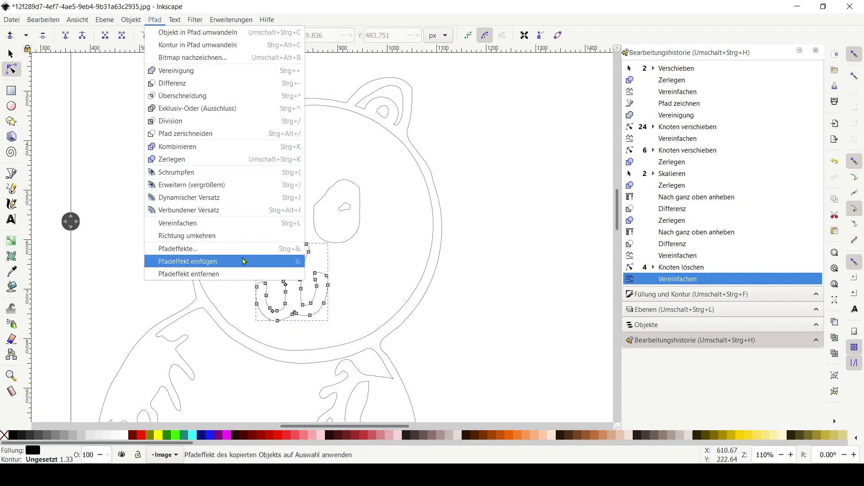
{"action": "left_click", "coordinate": [252, 224]}
Simplify the right eye outline
{"action": "scroll", "coordinate": [386, 248], "scroll_direction": "down", "scroll_amount": 1}
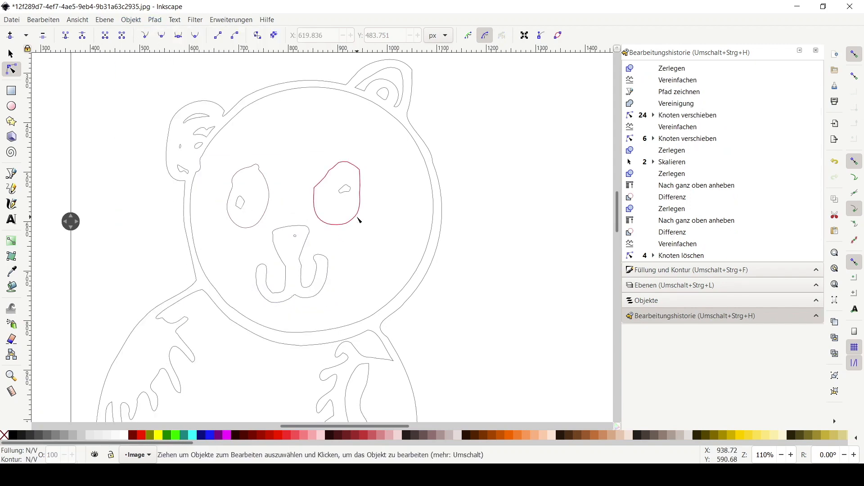
{"action": "left_click", "coordinate": [358, 218]}
{"action": "left_click", "coordinate": [154, 19]}
{"action": "left_click", "coordinate": [189, 224]}
{"action": "left_click", "coordinate": [518, 261]}
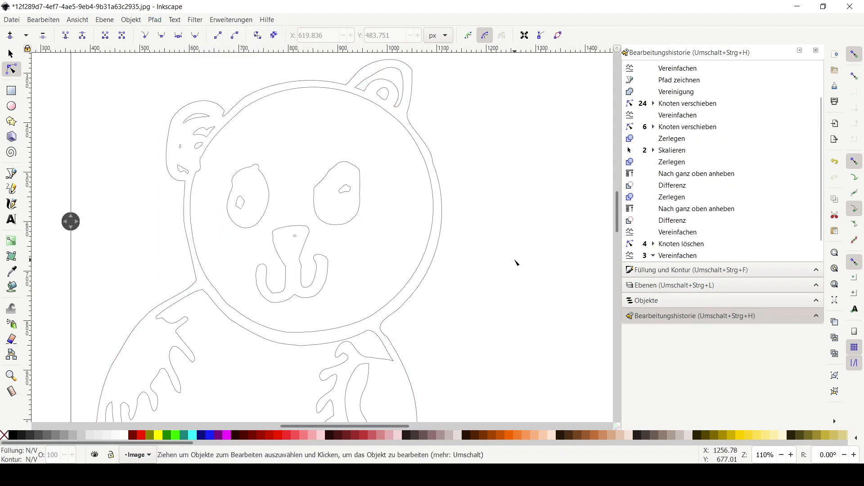
Select the whole panda outline and break it apart into separate paths
{"action": "scroll", "coordinate": [495, 234], "scroll_direction": "down", "scroll_amount": 1}
{"action": "left_click", "coordinate": [435, 151]}
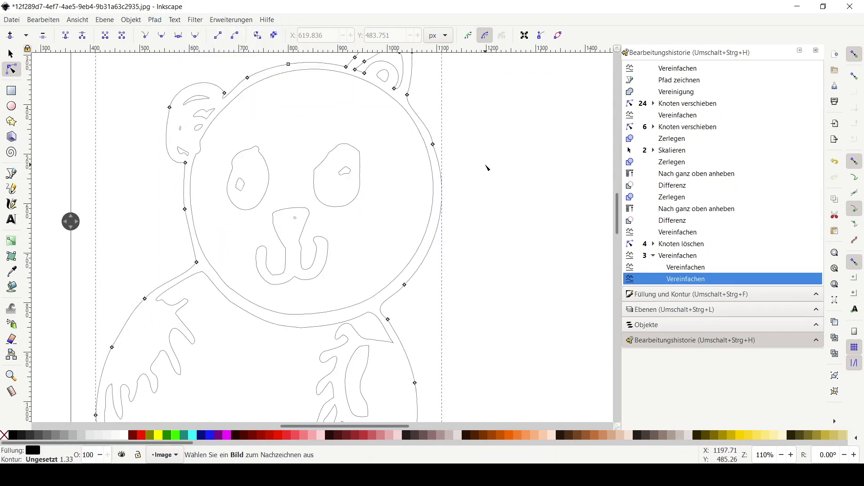
{"action": "scroll", "coordinate": [484, 173], "scroll_direction": "down", "scroll_amount": 10}
{"action": "scroll", "coordinate": [481, 180], "scroll_direction": "up", "scroll_amount": 10}
{"action": "scroll", "coordinate": [484, 225], "scroll_direction": "down", "scroll_amount": 2}
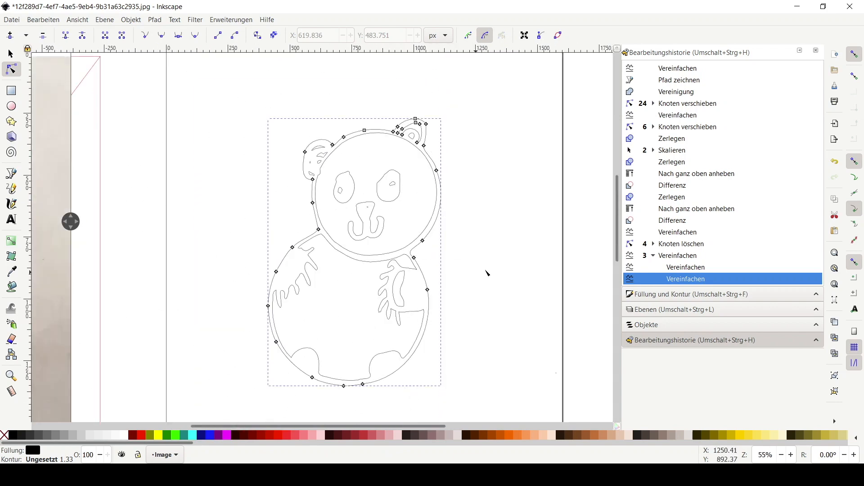
{"action": "left_click_drag", "start_coordinate": [486, 270], "coordinate": [434, 237]}
{"action": "left_click", "coordinate": [11, 54]}
{"action": "left_click", "coordinate": [292, 115]}
{"action": "left_click", "coordinate": [285, 108]}
{"action": "left_click_drag", "start_coordinate": [287, 110], "coordinate": [450, 110]}
{"action": "key", "text": "ctrl+z"}
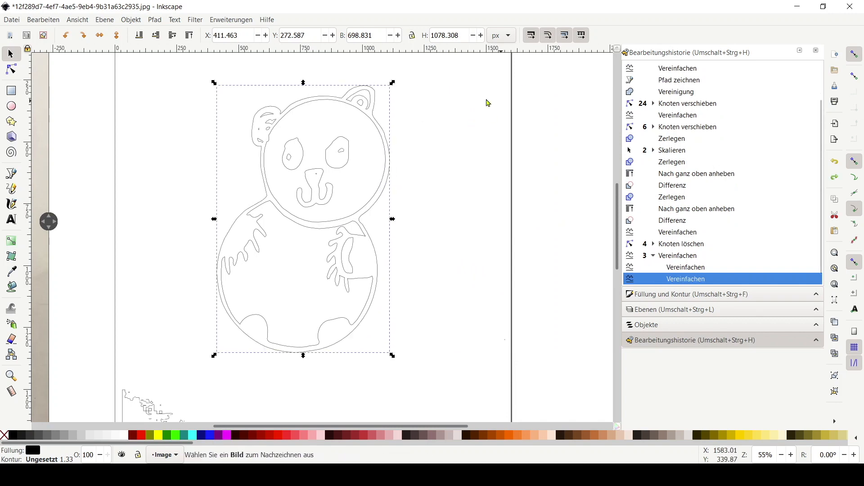
{"action": "left_click", "coordinate": [155, 20]}
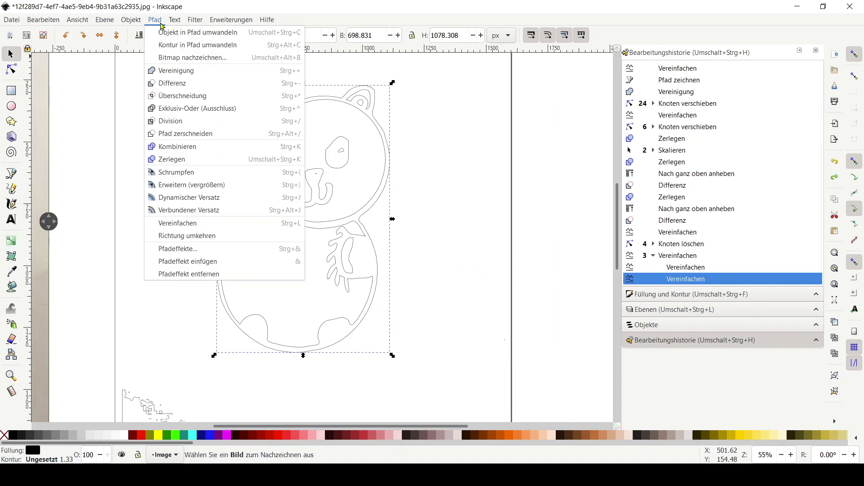
{"action": "left_click", "coordinate": [189, 171]}
Duplicate the outer panda outline
{"action": "left_click_drag", "start_coordinate": [375, 116], "coordinate": [538, 120]}
{"action": "key", "text": "ctrl+z"}
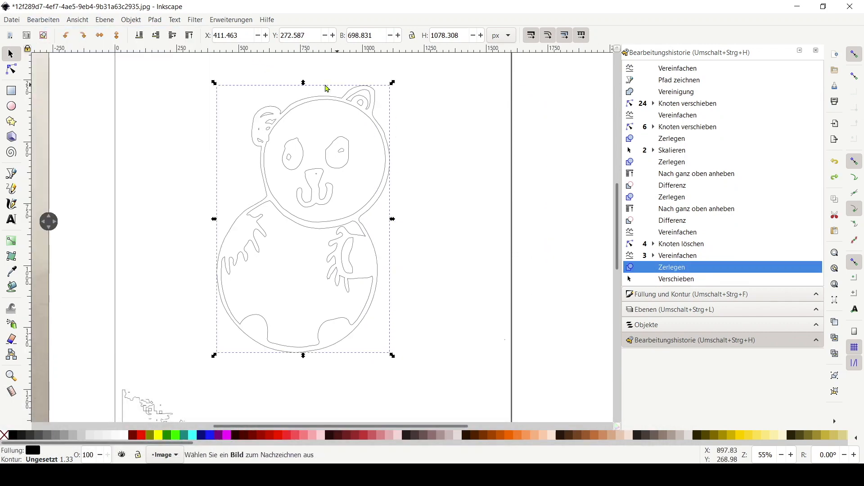
{"action": "left_click", "coordinate": [42, 21]}
{"action": "left_click", "coordinate": [341, 107]}
{"action": "right_click", "coordinate": [339, 102]}
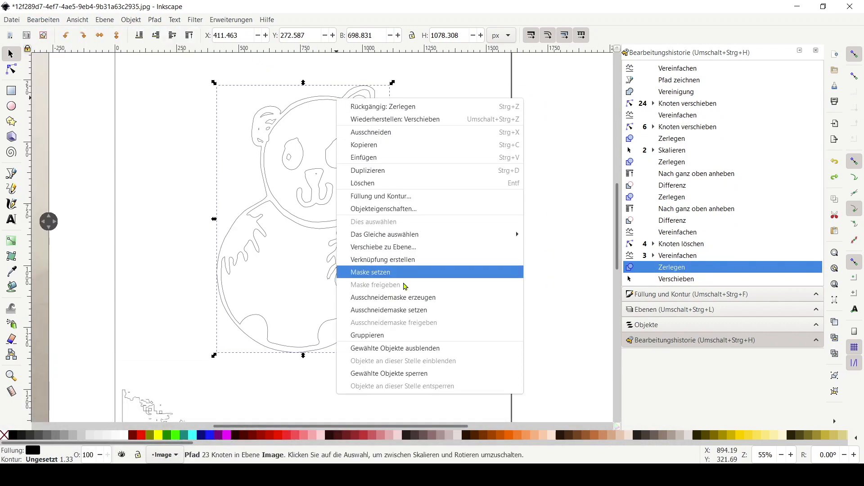
{"action": "left_click", "coordinate": [372, 171]}
Outset the duplicated outline eight times with the Outset path operation
{"action": "left_click", "coordinate": [157, 21]}
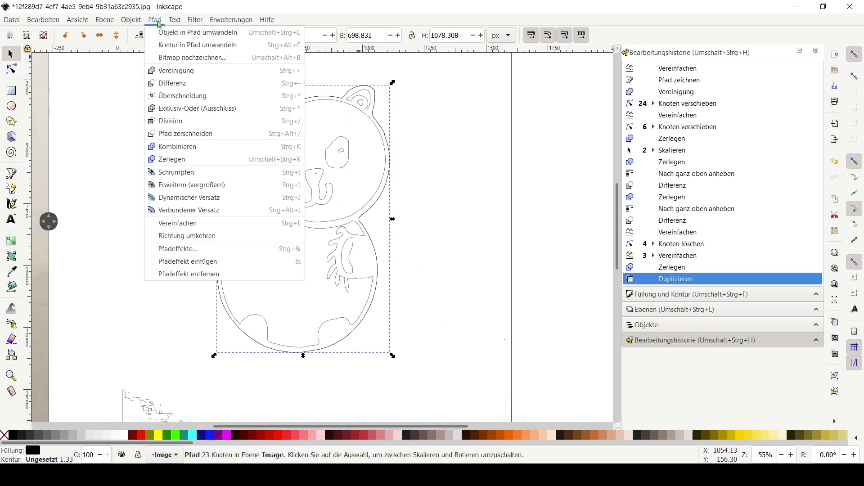
{"action": "left_click", "coordinate": [186, 185]}
{"action": "left_click", "coordinate": [155, 20]}
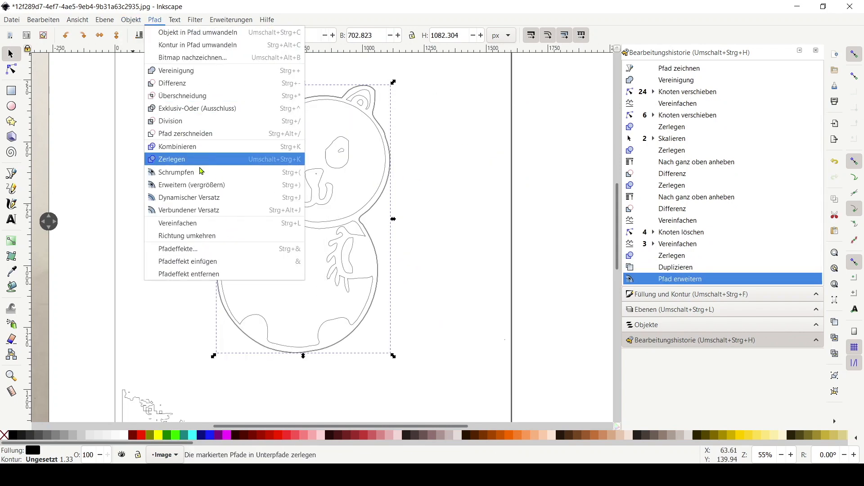
{"action": "left_click", "coordinate": [186, 184]}
{"action": "left_click", "coordinate": [154, 20]}
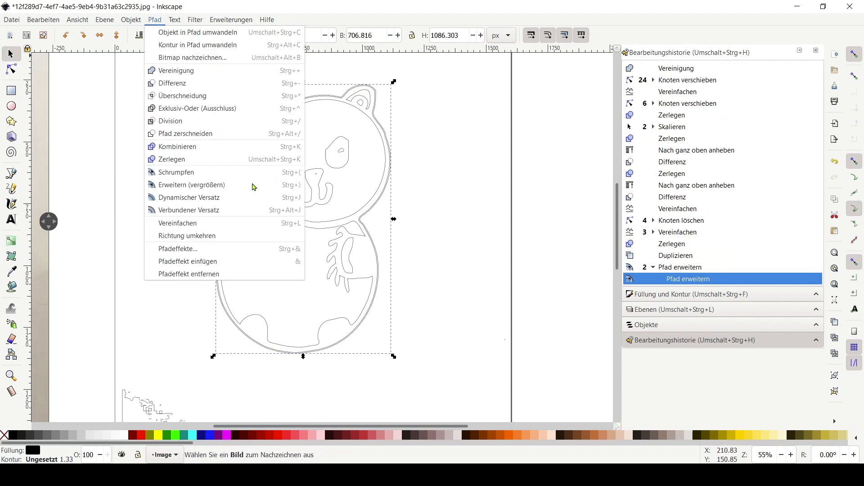
{"action": "left_click", "coordinate": [186, 184]}
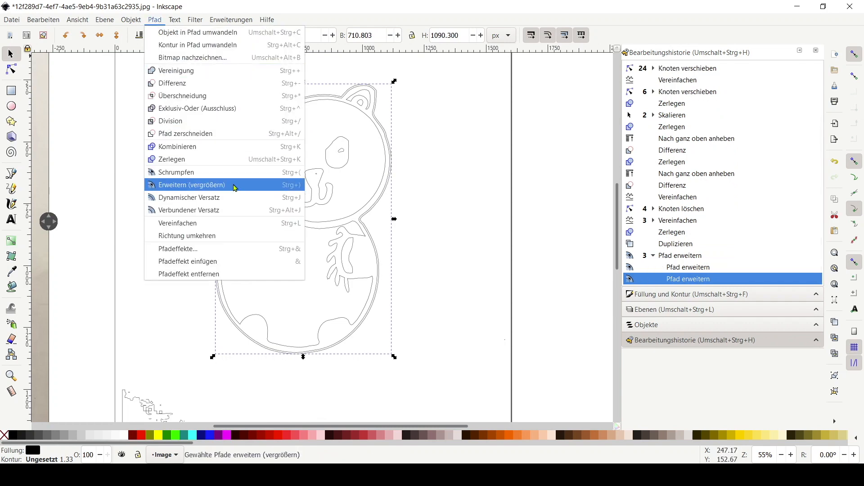
{"action": "left_click", "coordinate": [192, 185]}
{"action": "left_click", "coordinate": [155, 19]}
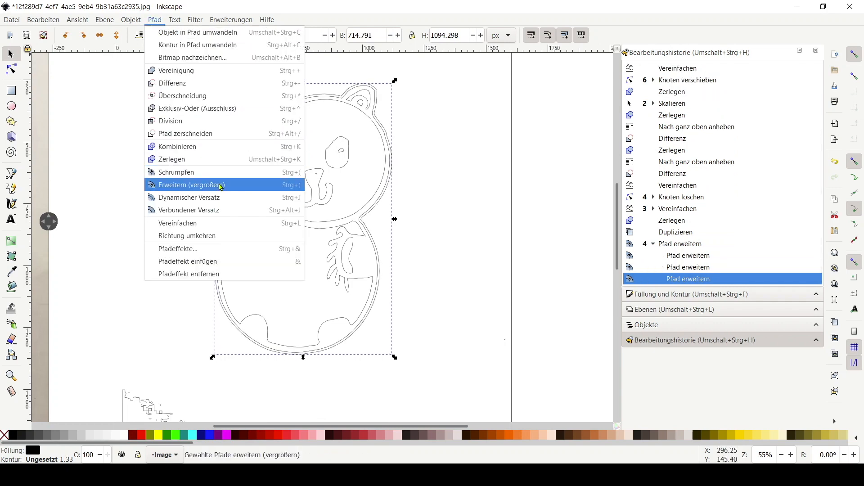
{"action": "left_click", "coordinate": [192, 185]}
{"action": "left_click", "coordinate": [154, 20]}
{"action": "left_click", "coordinate": [192, 185]}
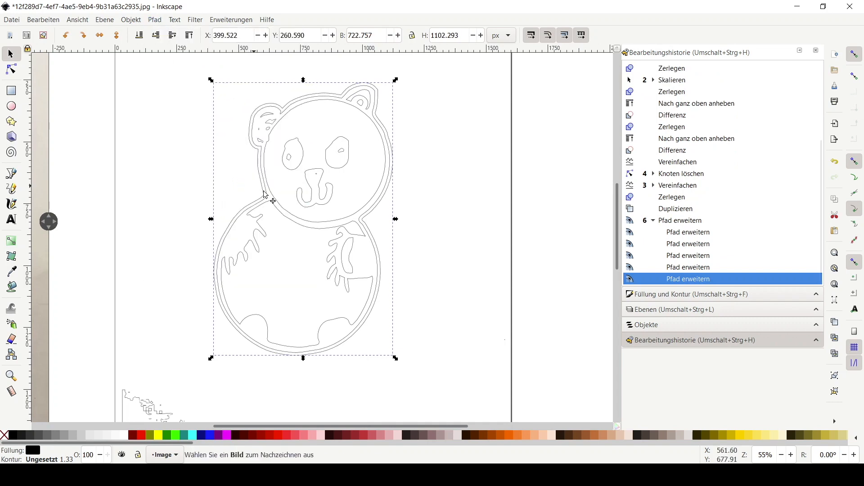
{"action": "scroll", "coordinate": [384, 179], "scroll_direction": "up", "scroll_amount": 3, "text": "ctrl"}
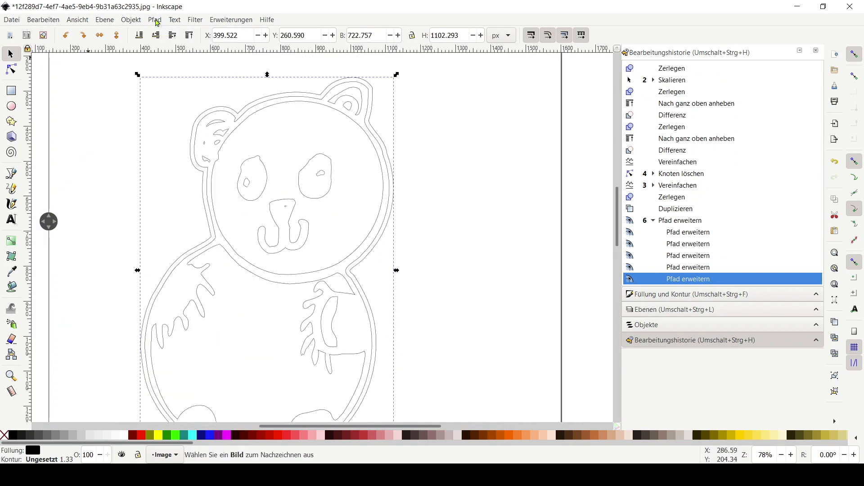
{"action": "left_click", "coordinate": [155, 20]}
{"action": "left_click", "coordinate": [241, 188]}
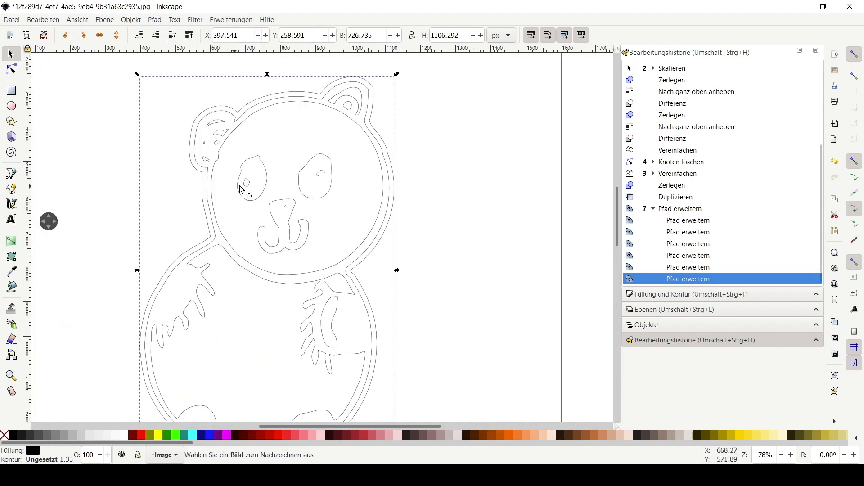
{"action": "left_click", "coordinate": [154, 19]}
{"action": "left_click", "coordinate": [212, 185]}
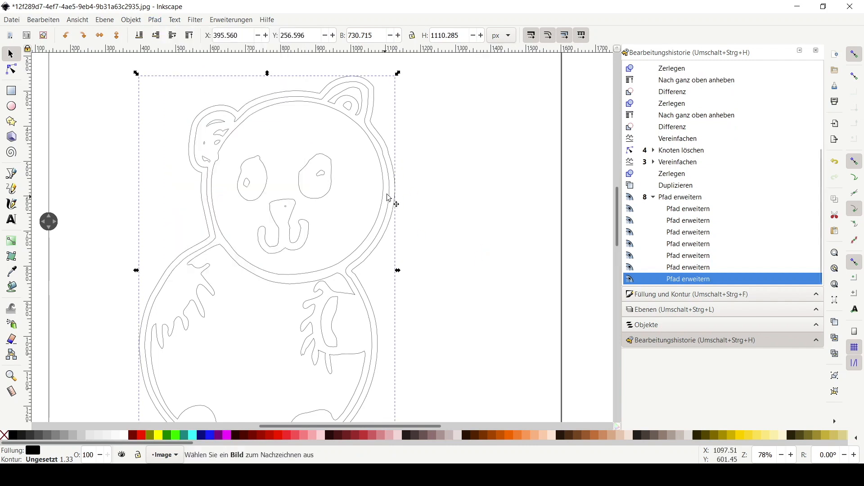
Give the outset outline a red stroke and lower it to the bottom of the stacking order
{"action": "left_click_drag", "start_coordinate": [32, 452], "coordinate": [33, 452]}
{"action": "left_click_drag", "start_coordinate": [141, 435], "coordinate": [34, 463]}
{"action": "left_click_drag", "start_coordinate": [49, 221], "coordinate": [104, 246]}
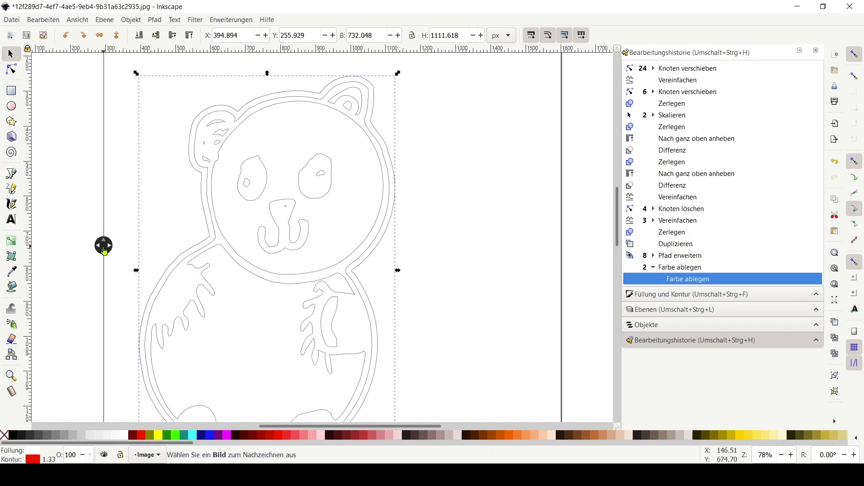
{"action": "right_click", "coordinate": [167, 235]}
{"action": "left_click", "coordinate": [131, 21]}
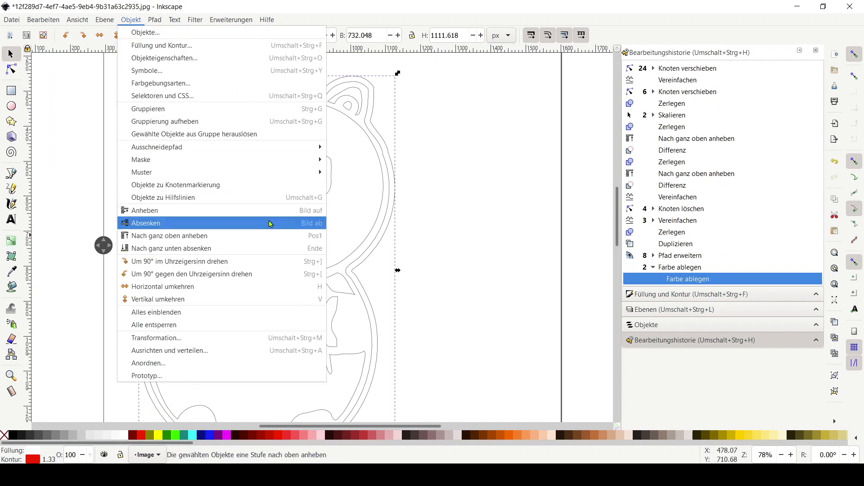
{"action": "left_click", "coordinate": [269, 249]}
{"action": "mouse_move", "coordinate": [113, 249]}
{"action": "left_mouse_down"}
{"action": "mouse_move", "coordinate": [421, 278]}
{"action": "mouse_move", "coordinate": [435, 268]}
{"action": "mouse_move", "coordinate": [152, 254]}
{"action": "mouse_move", "coordinate": [109, 242]}
{"action": "left_mouse_up"}
{"action": "scroll", "coordinate": [324, 236], "scroll_direction": "down", "scroll_amount": 2}
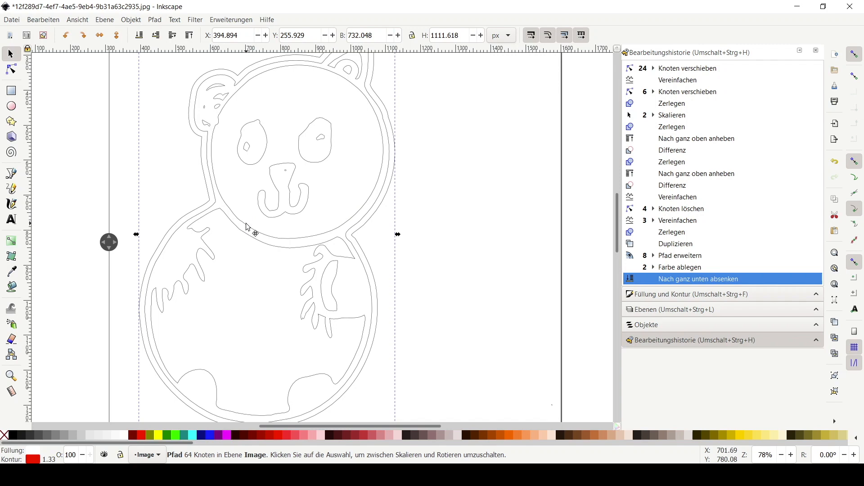
{"action": "left_click", "coordinate": [247, 239]}
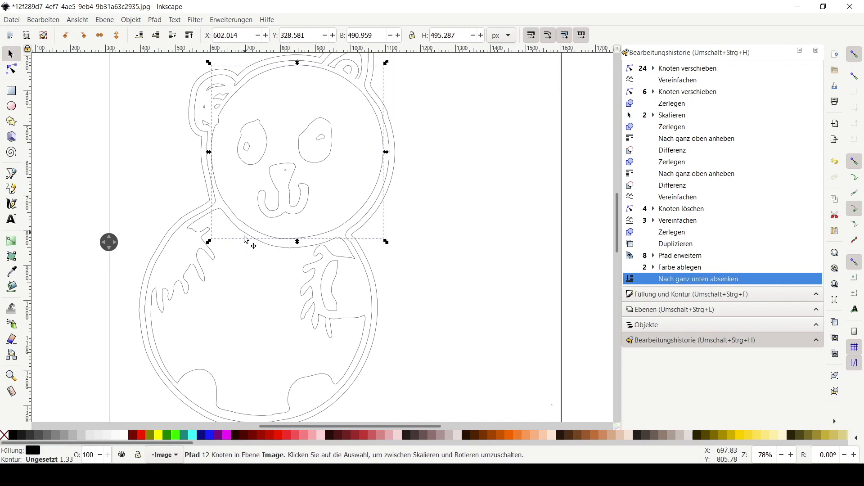
{"action": "left_click", "coordinate": [491, 297]}
{"action": "scroll", "coordinate": [487, 294], "scroll_direction": "down", "scroll_amount": 1}
{"action": "scroll", "coordinate": [479, 283], "scroll_direction": "down", "scroll_amount": 1}
{"action": "scroll", "coordinate": [204, 200], "scroll_direction": "up", "scroll_amount": 1}
{"action": "scroll", "coordinate": [210, 207], "scroll_direction": "down", "scroll_amount": 1}
{"action": "scroll", "coordinate": [328, 282], "scroll_direction": "down", "scroll_amount": 2}
{"action": "scroll", "coordinate": [334, 284], "scroll_direction": "up", "scroll_amount": 2}
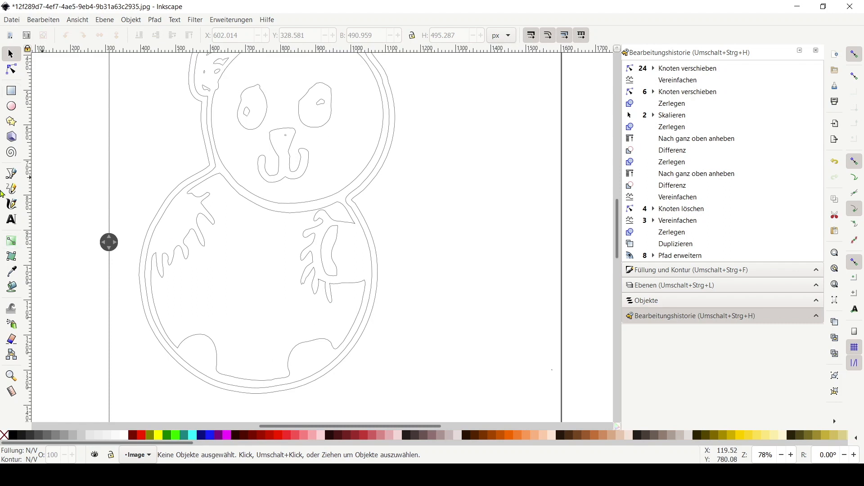
Start a Pen path at the left arm marking and trace it down around the left foot to the bottom belly line
{"action": "left_click", "coordinate": [11, 174]}
{"action": "left_click_drag", "start_coordinate": [109, 243], "coordinate": [87, 242]}
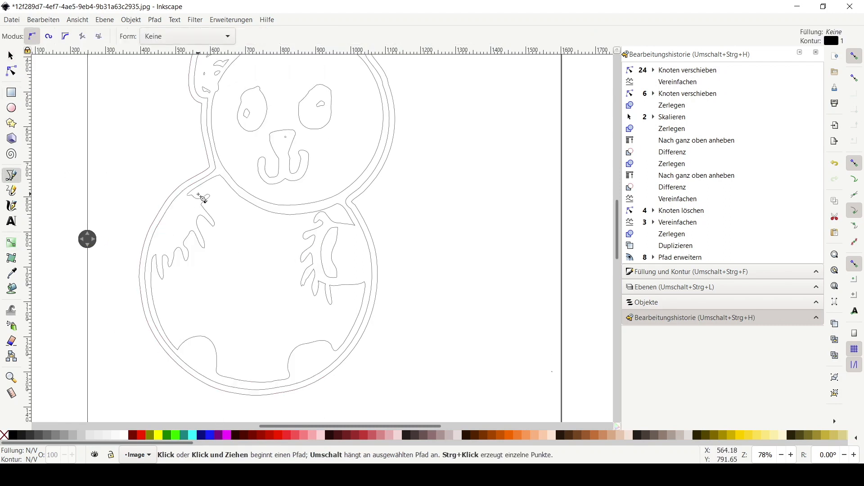
{"action": "scroll", "coordinate": [202, 198], "scroll_direction": "up", "scroll_amount": 2}
{"action": "left_click", "coordinate": [201, 185]}
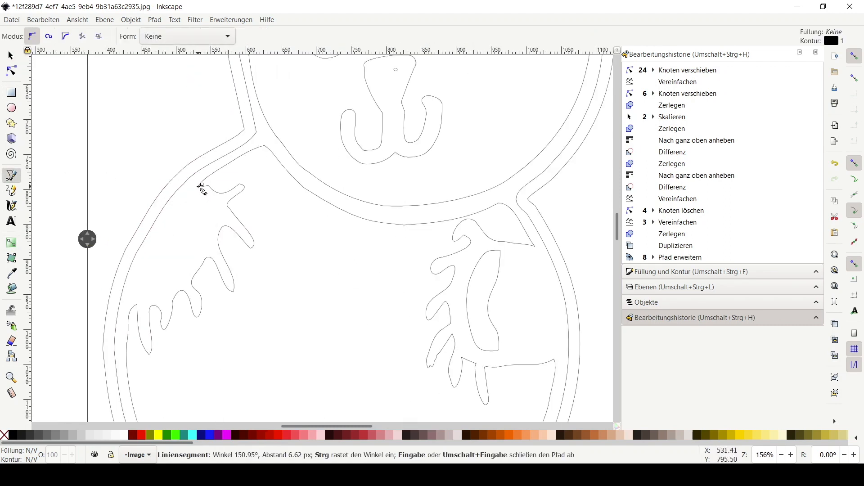
{"action": "left_click_drag", "start_coordinate": [131, 313], "coordinate": [115, 362]}
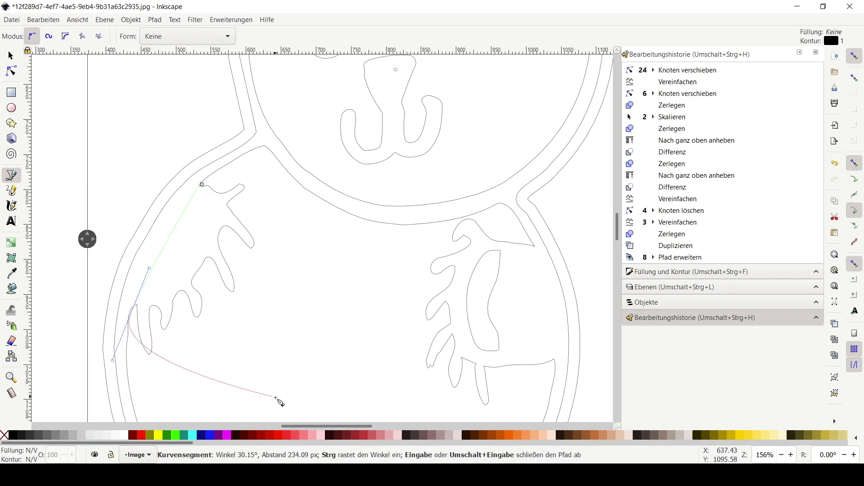
{"action": "left_click", "coordinate": [241, 409]}
{"action": "scroll", "coordinate": [328, 377], "scroll_direction": "down", "scroll_amount": 5}
{"action": "scroll", "coordinate": [357, 264], "scroll_direction": "left", "scroll_amount": 1}
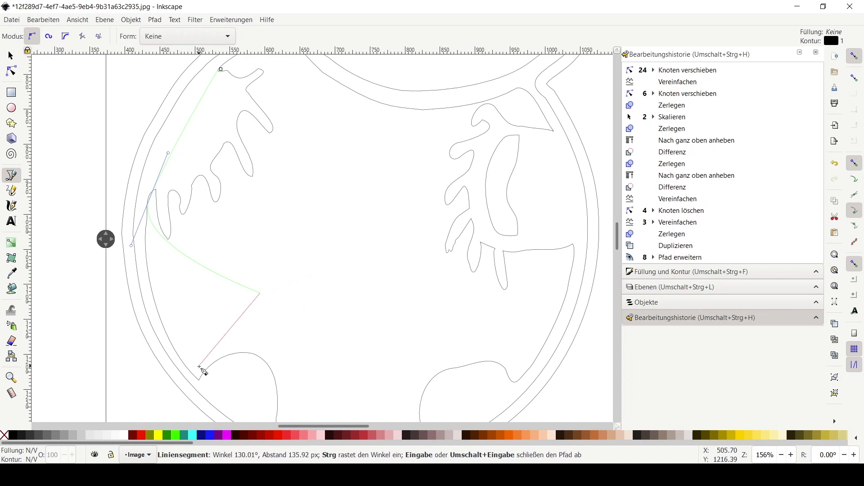
{"action": "left_click", "coordinate": [199, 381]}
{"action": "scroll", "coordinate": [193, 225], "scroll_direction": "down", "scroll_amount": 5}
{"action": "scroll", "coordinate": [251, 266], "scroll_direction": "left", "scroll_amount": 3}
{"action": "scroll", "coordinate": [251, 267], "scroll_direction": "up", "scroll_amount": 2}
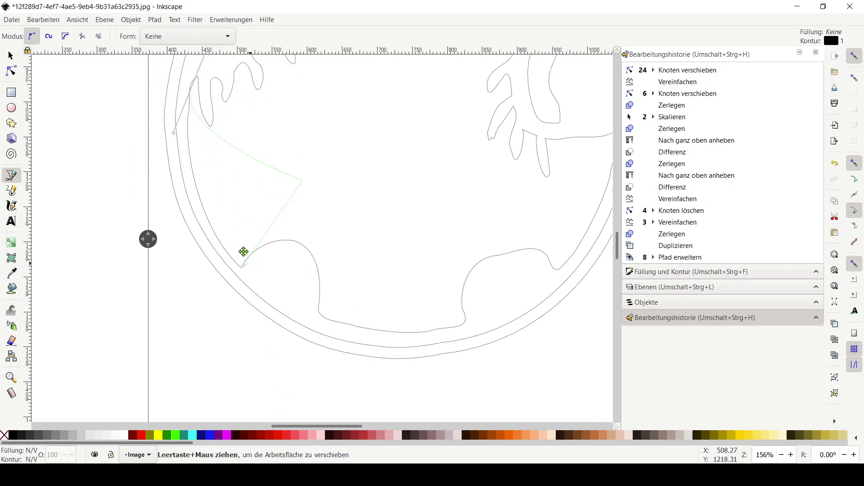
{"action": "left_click_drag", "start_coordinate": [311, 283], "coordinate": [327, 297]}
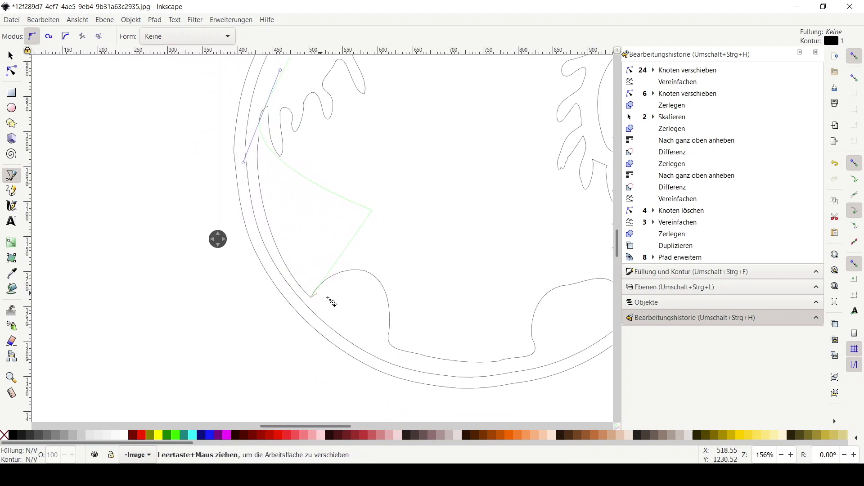
{"action": "left_click", "coordinate": [404, 355]}
Continue the Pen path up past the right arm marking and close it back at its starting point
{"action": "scroll", "coordinate": [530, 353], "scroll_direction": "right", "scroll_amount": 6}
{"action": "scroll", "coordinate": [531, 353], "scroll_direction": "down", "scroll_amount": 1}
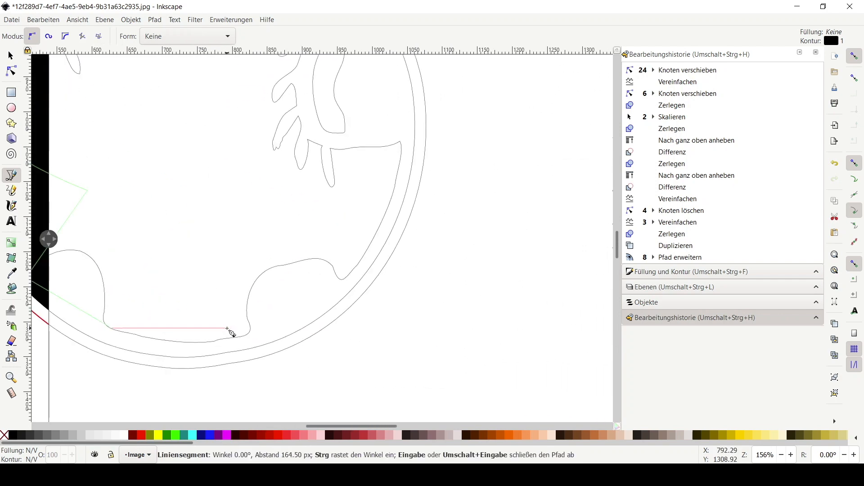
{"action": "left_click", "coordinate": [246, 336]}
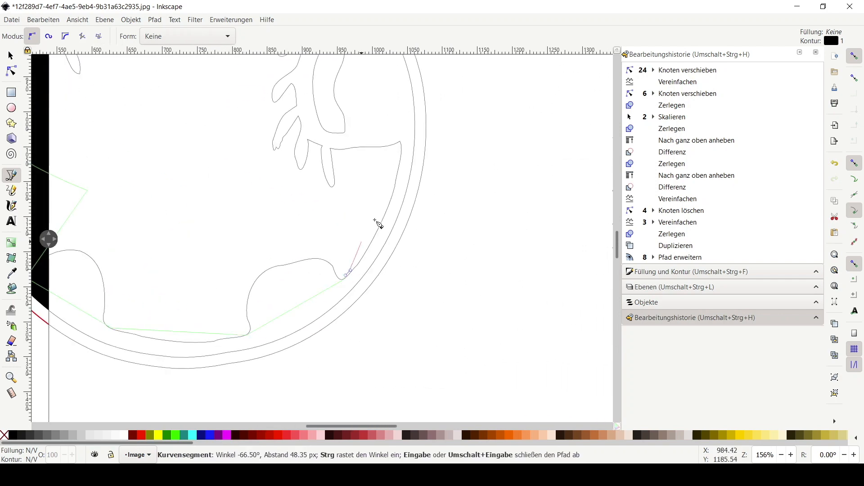
{"action": "left_click", "coordinate": [362, 247]}
{"action": "left_click", "coordinate": [400, 142]}
{"action": "left_click_drag", "start_coordinate": [399, 142], "coordinate": [405, 309]}
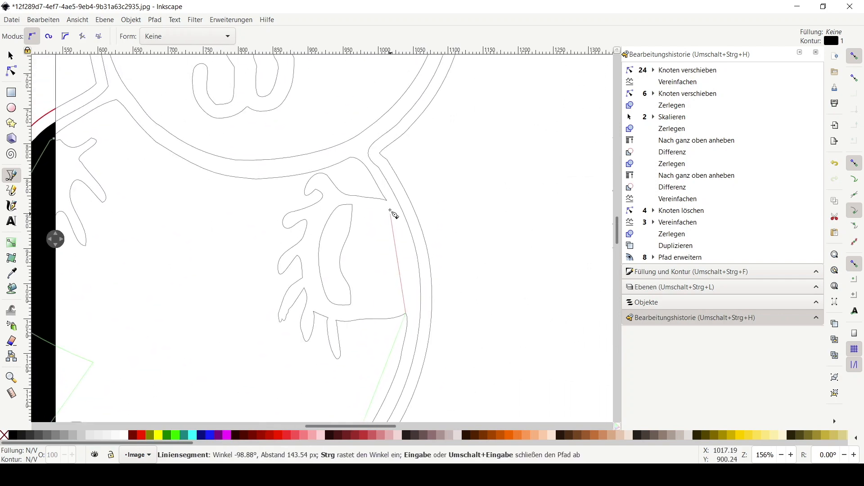
{"action": "left_click", "coordinate": [329, 169]}
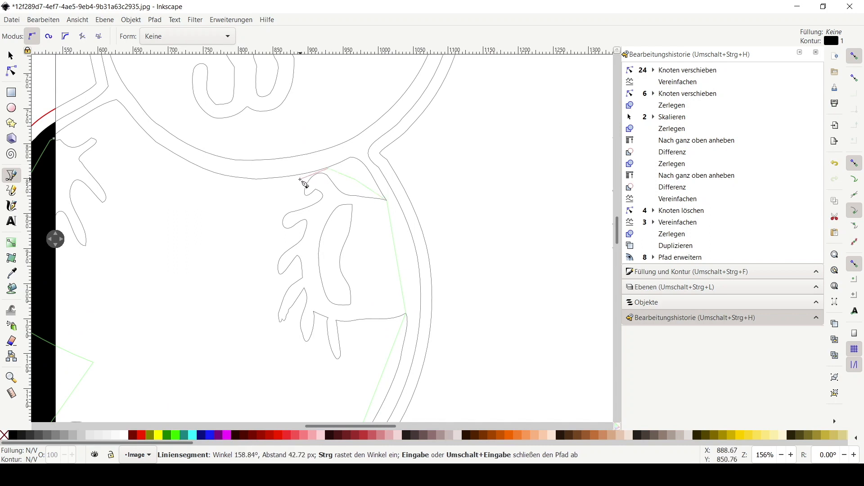
{"action": "left_click", "coordinate": [178, 192]}
{"action": "left_click", "coordinate": [105, 124]}
{"action": "left_click_drag", "start_coordinate": [62, 125], "coordinate": [198, 157]}
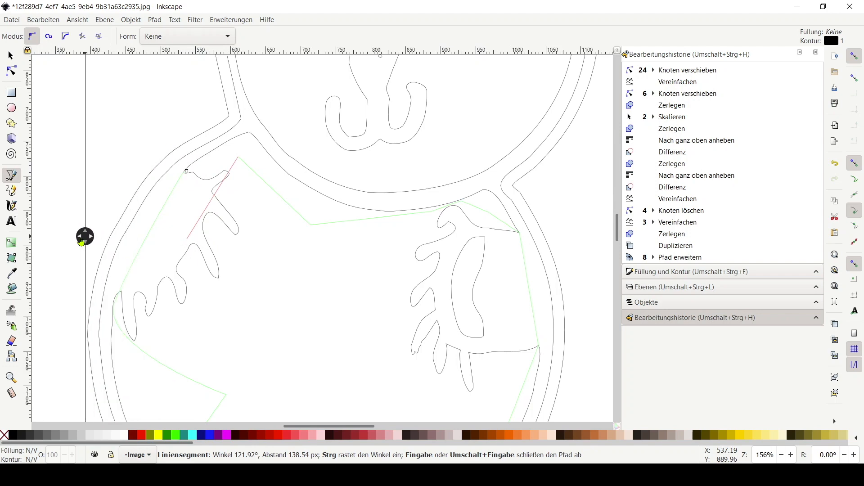
{"action": "left_click", "coordinate": [187, 172]}
Select the drawn path together with the body outline and cut the path with it
{"action": "scroll", "coordinate": [358, 264], "scroll_direction": "up", "scroll_amount": 1}
{"action": "scroll", "coordinate": [358, 263], "scroll_direction": "down", "scroll_amount": 3}
{"action": "scroll", "coordinate": [359, 290], "scroll_direction": "down", "scroll_amount": 1}
{"action": "left_click", "coordinate": [11, 56]}
{"action": "left_click_drag", "start_coordinate": [80, 126], "coordinate": [322, 316]}
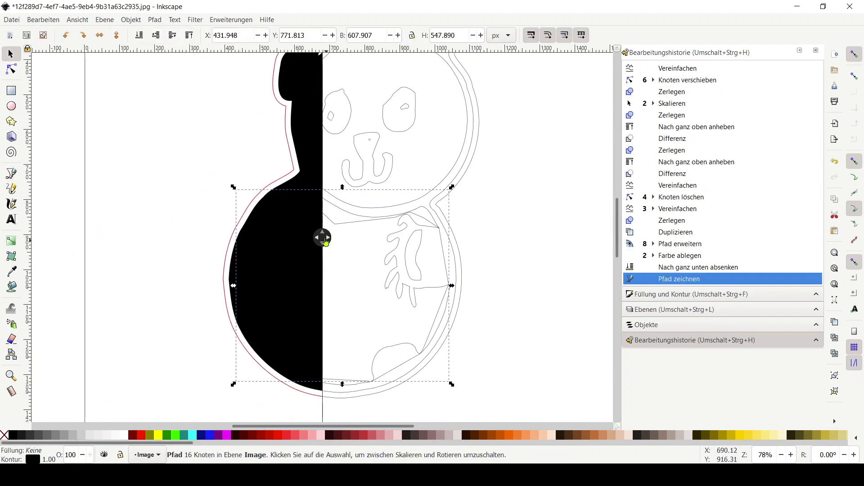
{"action": "left_click_drag", "start_coordinate": [325, 240], "coordinate": [144, 261]}
{"action": "left_click", "coordinate": [272, 256], "text": "shift"}
{"action": "left_click", "coordinate": [149, 20]}
{"action": "left_click", "coordinate": [149, 20]}
{"action": "left_click", "coordinate": [149, 21]}
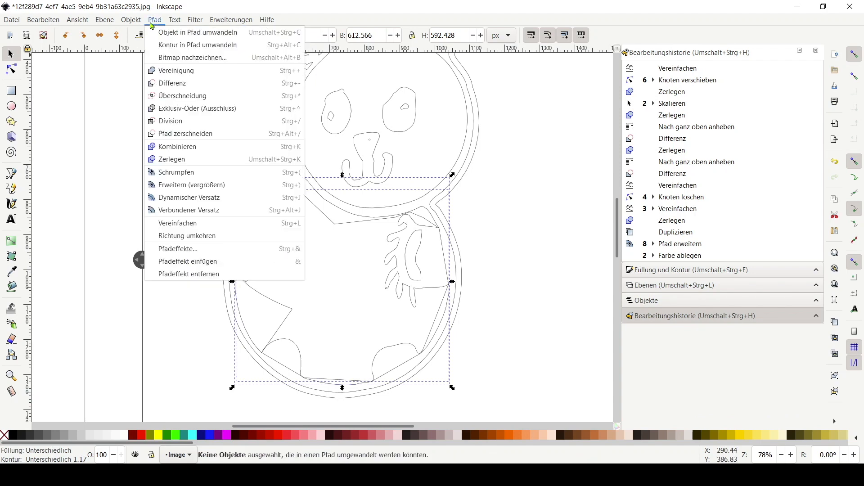
{"action": "left_click", "coordinate": [175, 134]}
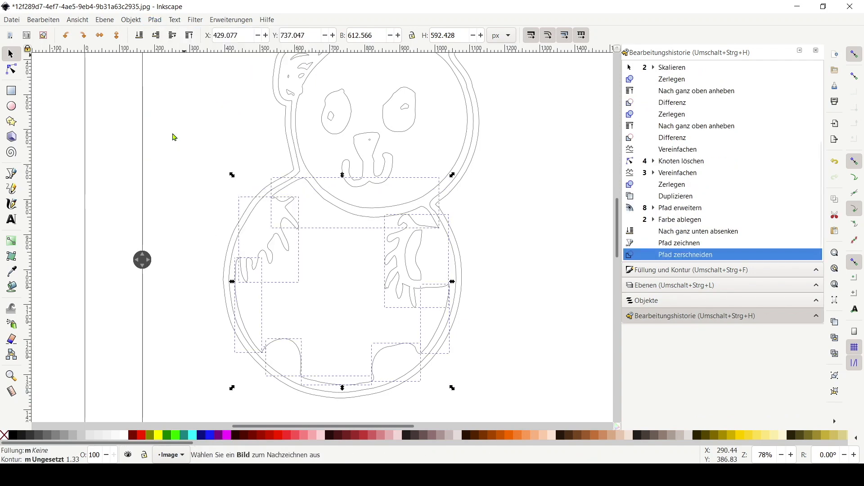
Move the right arm marking out beside the panda and rotate it
{"action": "left_click", "coordinate": [556, 248]}
{"action": "left_click", "coordinate": [421, 295]}
{"action": "left_click", "coordinate": [419, 301], "text": "shift"}
{"action": "left_click_drag", "start_coordinate": [418, 301], "coordinate": [534, 240]}
{"action": "left_click_drag", "start_coordinate": [556, 288], "coordinate": [478, 296]}
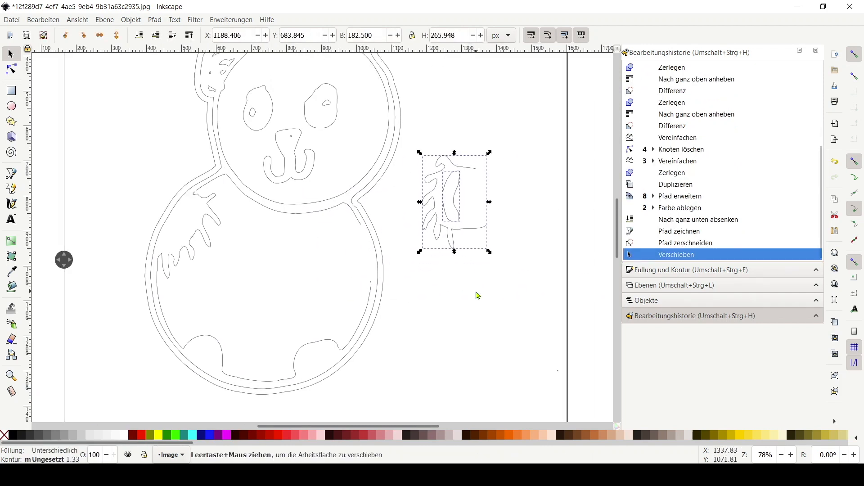
{"action": "left_click_drag", "start_coordinate": [489, 252], "coordinate": [526, 116]}
{"action": "left_click", "coordinate": [452, 111]}
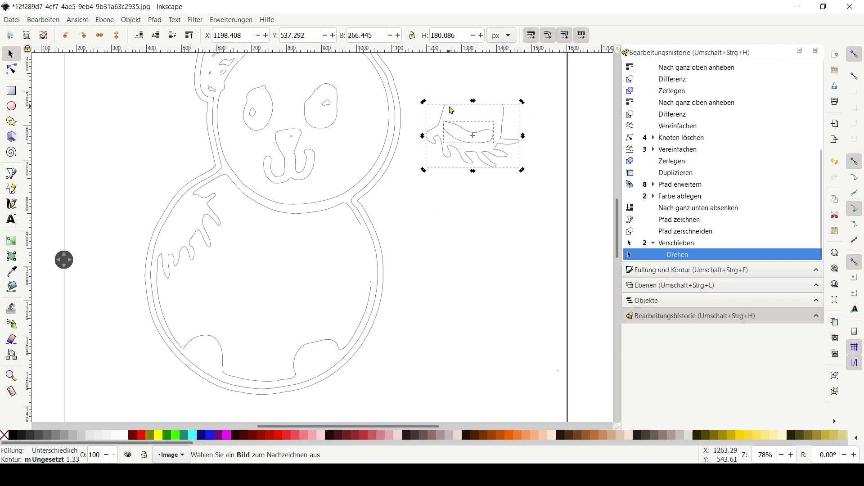
Move the left arm marking out beside the panda and rotate it
{"action": "left_click", "coordinate": [270, 274]}
{"action": "left_click_drag", "start_coordinate": [211, 233], "coordinate": [498, 218]}
{"action": "left_click", "coordinate": [498, 218]}
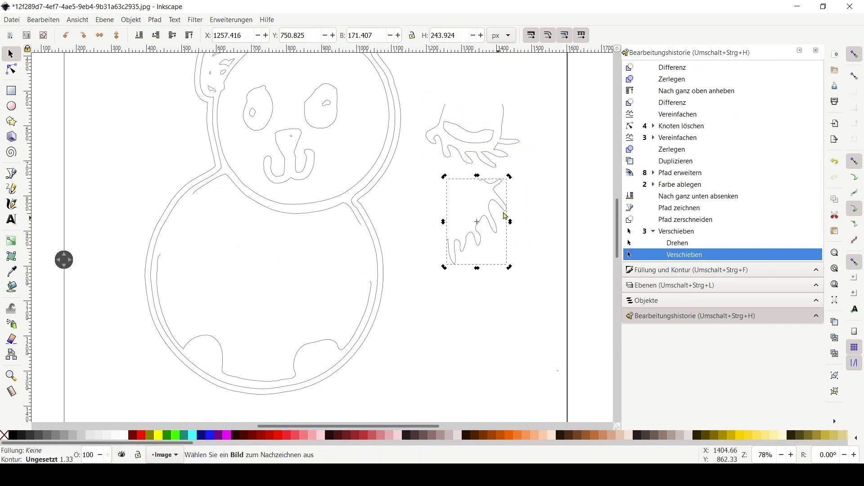
{"action": "left_click_drag", "start_coordinate": [511, 180], "coordinate": [509, 206]}
{"action": "left_click", "coordinate": [555, 268]}
Move the two foot markings beside the panda and cluster them with the arm pieces
{"action": "left_click_drag", "start_coordinate": [323, 350], "coordinate": [401, 327]}
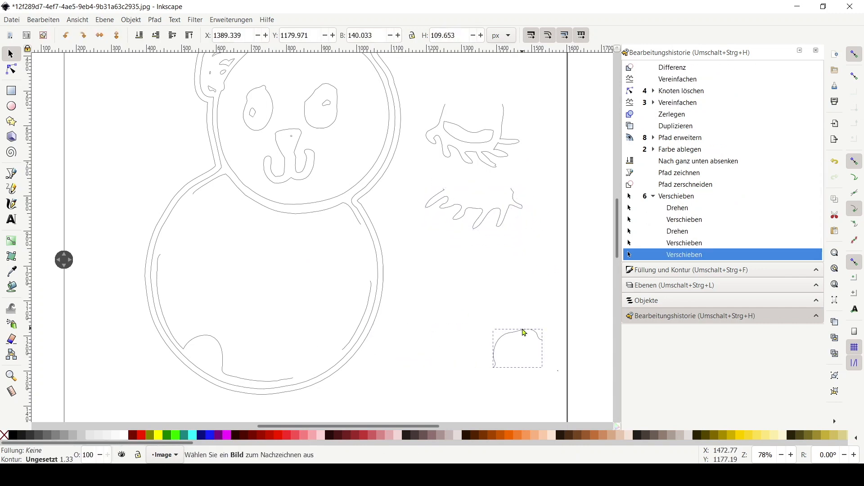
{"action": "left_click_drag", "start_coordinate": [524, 333], "coordinate": [525, 333]}
{"action": "left_click_drag", "start_coordinate": [223, 354], "coordinate": [467, 339]}
{"action": "left_click", "coordinate": [453, 345]}
{"action": "left_click", "coordinate": [453, 345]}
{"action": "left_click_drag", "start_coordinate": [473, 357], "coordinate": [484, 357]}
{"action": "left_click", "coordinate": [493, 357]}
{"action": "mouse_move", "coordinate": [526, 339]}
{"action": "left_mouse_down"}
{"action": "mouse_move", "coordinate": [512, 336]}
{"action": "mouse_move", "coordinate": [520, 338]}
{"action": "left_mouse_up"}
{"action": "left_click", "coordinate": [518, 315]}
{"action": "mouse_move", "coordinate": [546, 175]}
{"action": "left_mouse_down"}
{"action": "mouse_move", "coordinate": [423, 103]}
{"action": "mouse_move", "coordinate": [435, 225]}
{"action": "mouse_move", "coordinate": [482, 258]}
{"action": "mouse_move", "coordinate": [458, 248]}
{"action": "left_mouse_up"}
{"action": "scroll", "coordinate": [422, 230], "scroll_direction": "down", "scroll_amount": 3, "text": "ctrl"}
{"action": "scroll", "coordinate": [420, 227], "scroll_direction": "up", "scroll_amount": 1, "text": "ctrl"}
{"action": "scroll", "coordinate": [421, 228], "scroll_direction": "down", "scroll_amount": 1, "text": "ctrl"}
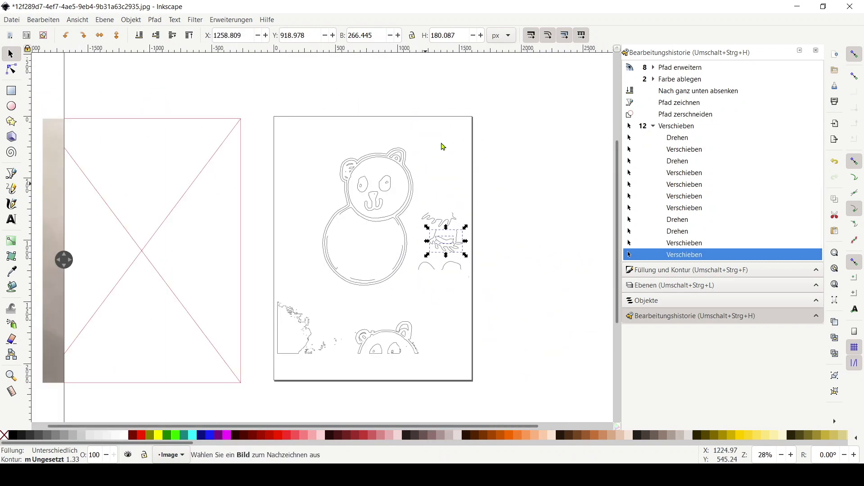
Delete the leftover trace fragments lying at the bottom of the page
{"action": "left_click", "coordinate": [441, 142]}
{"action": "left_click_drag", "start_coordinate": [260, 296], "coordinate": [463, 398]}
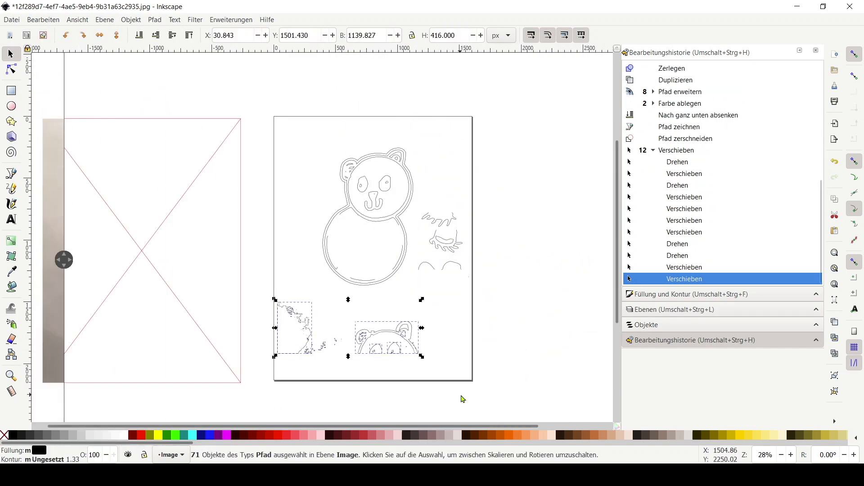
{"action": "key", "text": "Delete"}
Set the document page size to A4 in landscape orientation
{"action": "left_click", "coordinate": [15, 21]}
{"action": "left_click", "coordinate": [68, 197]}
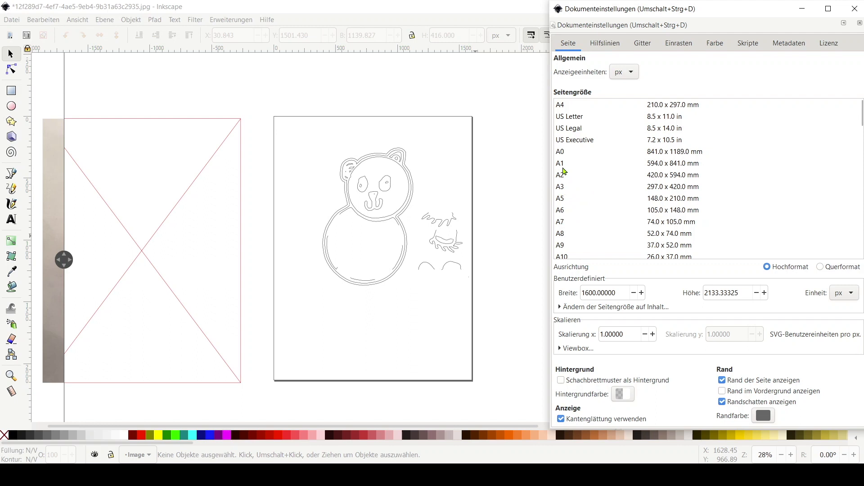
{"action": "left_click", "coordinate": [582, 107]}
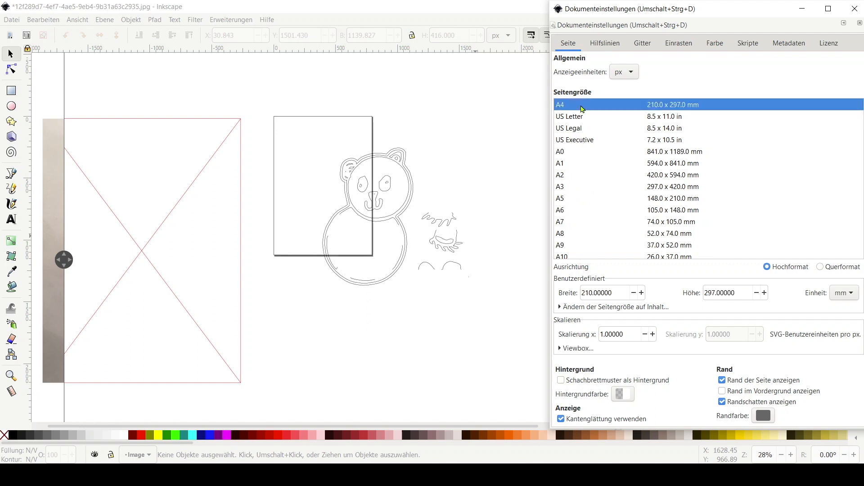
{"action": "left_click", "coordinate": [820, 267]}
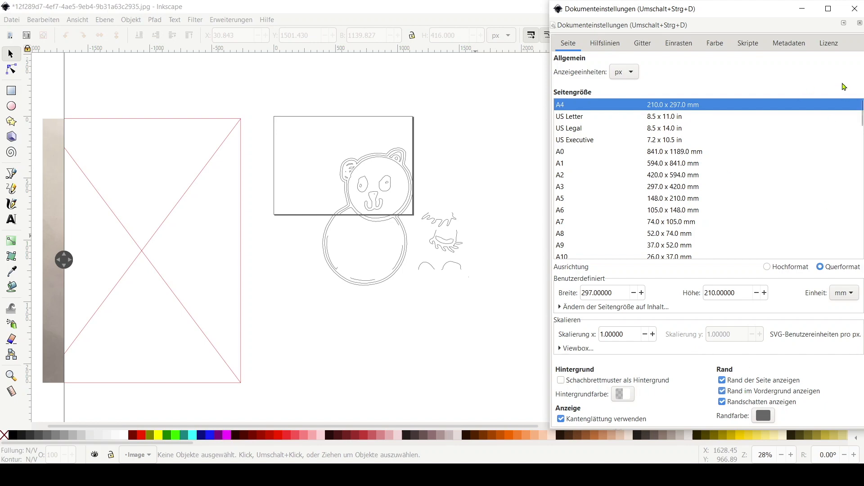
{"action": "left_click", "coordinate": [860, 23]}
Switch units to mm and scale all panda pieces down to about 214 × 188 mm, placing them on the page
{"action": "left_click", "coordinate": [505, 36]}
{"action": "left_click", "coordinate": [506, 24]}
{"action": "left_click_drag", "start_coordinate": [514, 324], "coordinate": [279, 106]}
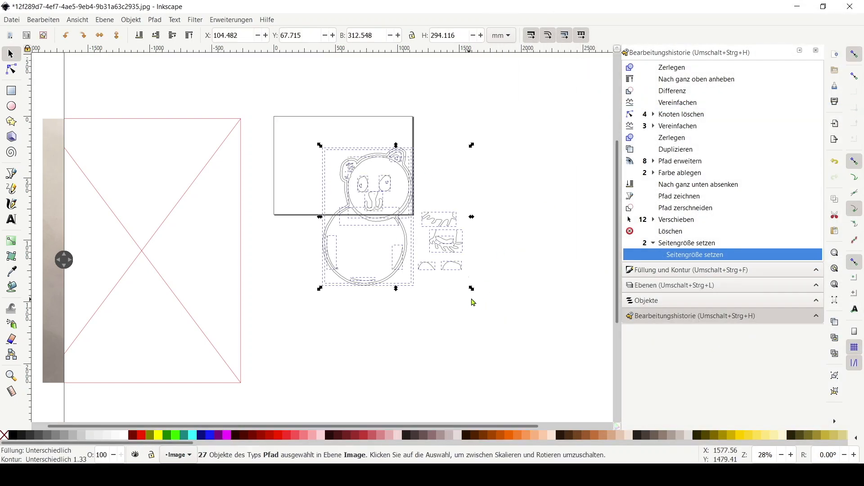
{"action": "left_click_drag", "start_coordinate": [471, 290], "coordinate": [450, 270]}
{"action": "left_click_drag", "start_coordinate": [396, 216], "coordinate": [336, 169]}
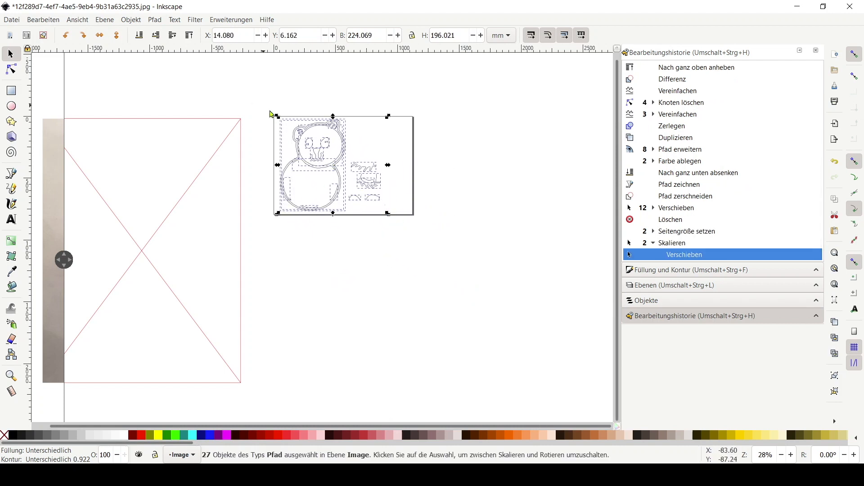
{"action": "left_click_drag", "start_coordinate": [388, 213], "coordinate": [382, 224]}
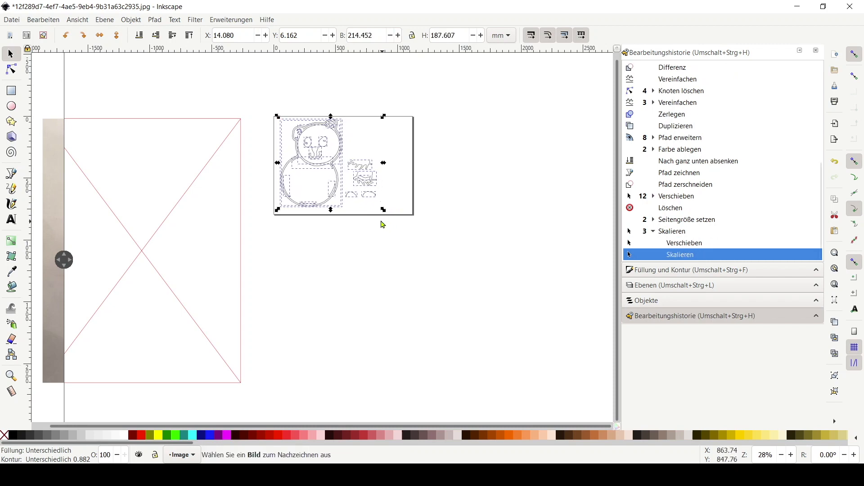
Join the upper and left segments of the inner belly line and delete the surplus nodes at the joint
{"action": "scroll", "coordinate": [376, 151], "scroll_direction": "up", "scroll_amount": 3}
{"action": "left_click_drag", "start_coordinate": [370, 157], "coordinate": [428, 150]}
{"action": "left_click", "coordinate": [423, 151]}
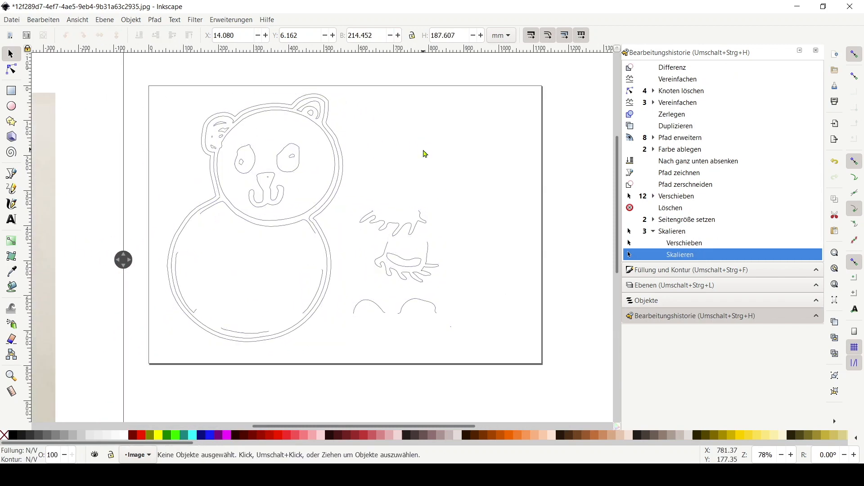
{"action": "scroll", "coordinate": [189, 320], "scroll_direction": "up", "scroll_amount": 2}
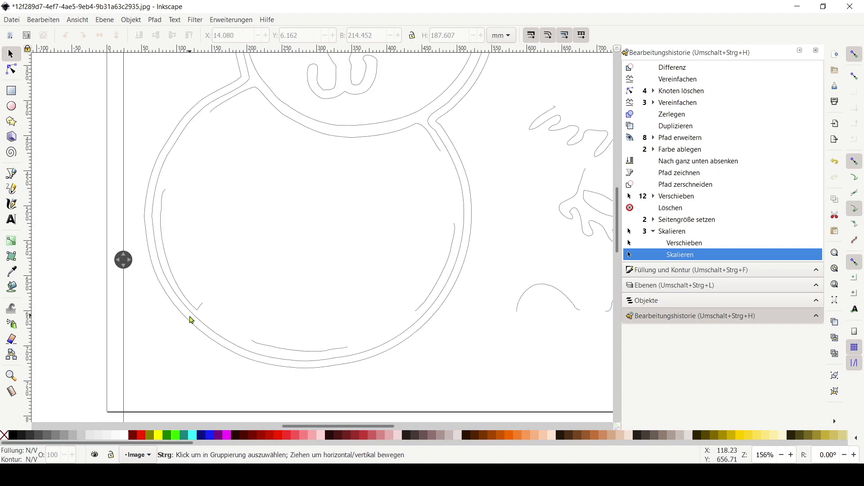
{"action": "left_click", "coordinate": [12, 75]}
{"action": "left_click", "coordinate": [201, 304]}
{"action": "left_click", "coordinate": [200, 303]}
{"action": "key", "text": "Delete"}
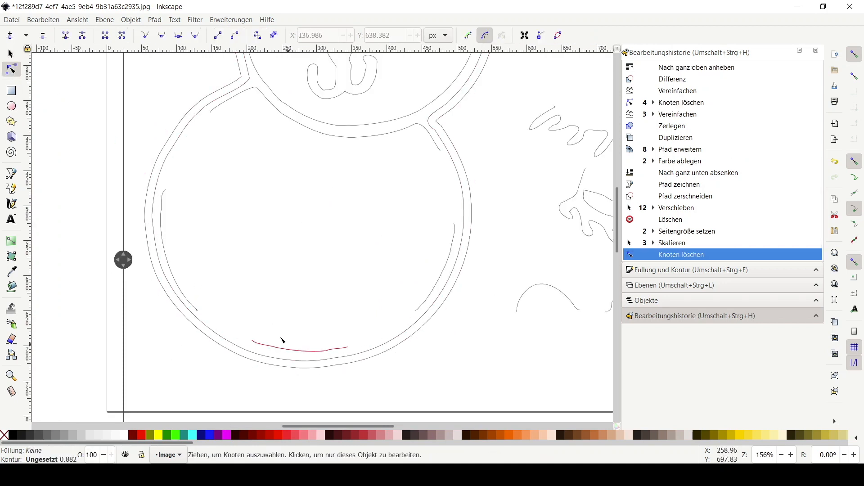
{"action": "left_click", "coordinate": [210, 113]}
{"action": "left_click", "coordinate": [210, 113]}
{"action": "left_click", "coordinate": [167, 190], "text": "shift"}
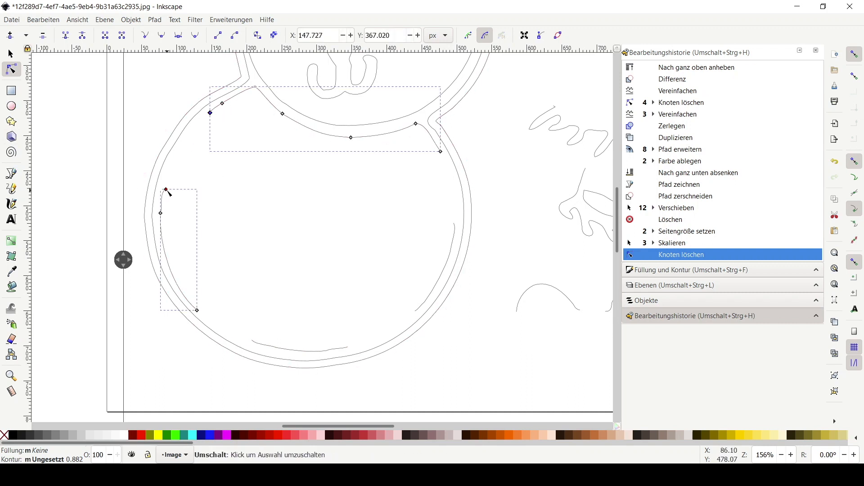
{"action": "left_click", "coordinate": [165, 190], "text": "shift"}
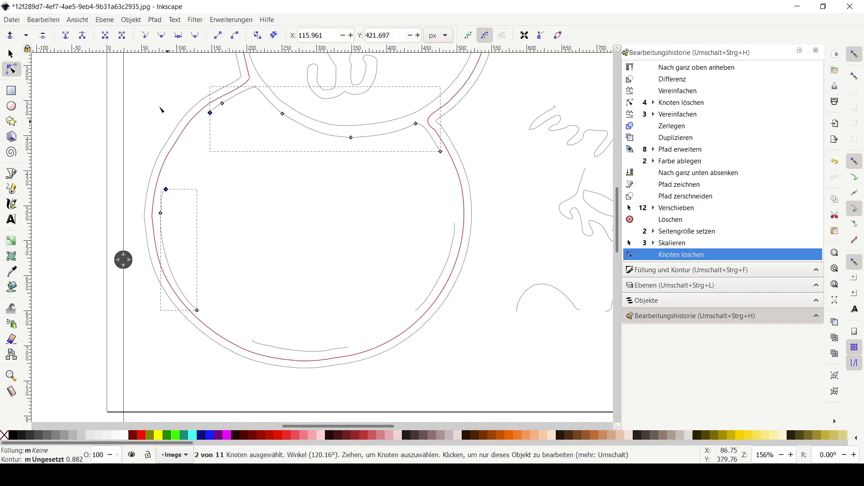
{"action": "left_click", "coordinate": [105, 35]}
{"action": "left_click_drag", "start_coordinate": [166, 191], "coordinate": [167, 181]}
{"action": "key", "text": "Delete"}
{"action": "left_click_drag", "start_coordinate": [212, 106], "coordinate": [202, 116]}
{"action": "key", "text": "Delete"}
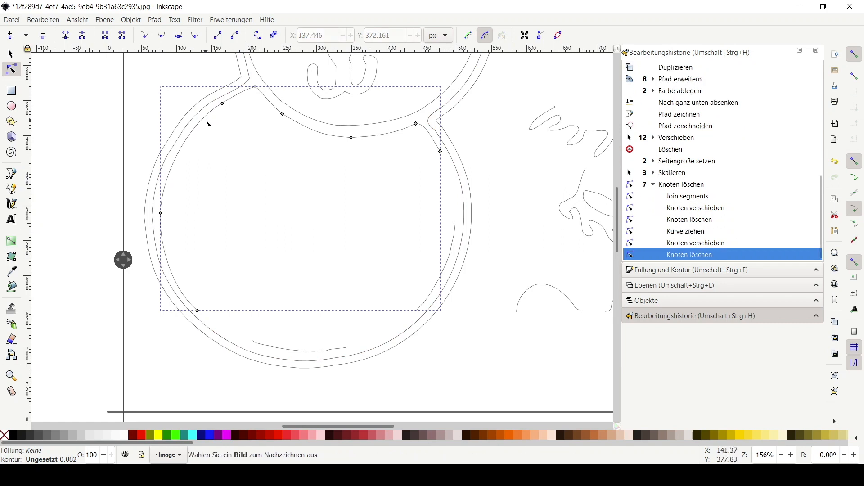
Join the bottom belly segment to the inner belly line and remove the extra node at the joint
{"action": "left_click", "coordinate": [270, 180]}
{"action": "left_click", "coordinate": [199, 311]}
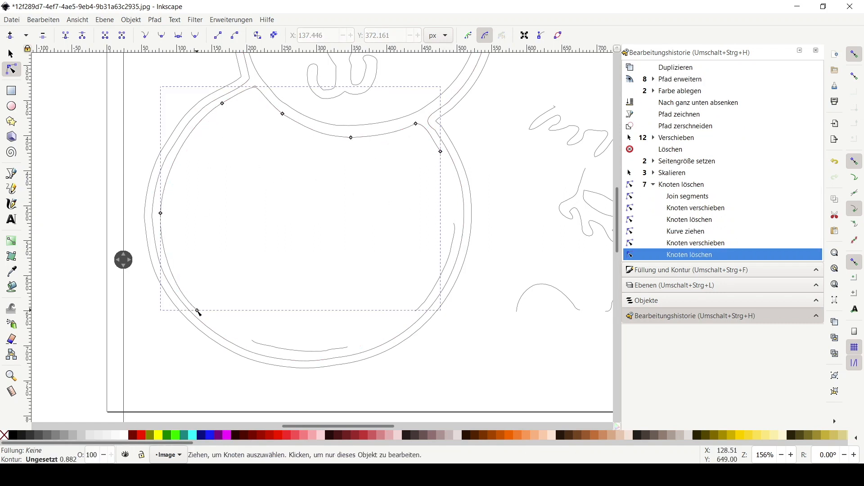
{"action": "left_click", "coordinate": [257, 344], "text": "shift"}
{"action": "left_click", "coordinate": [252, 340], "text": "shift"}
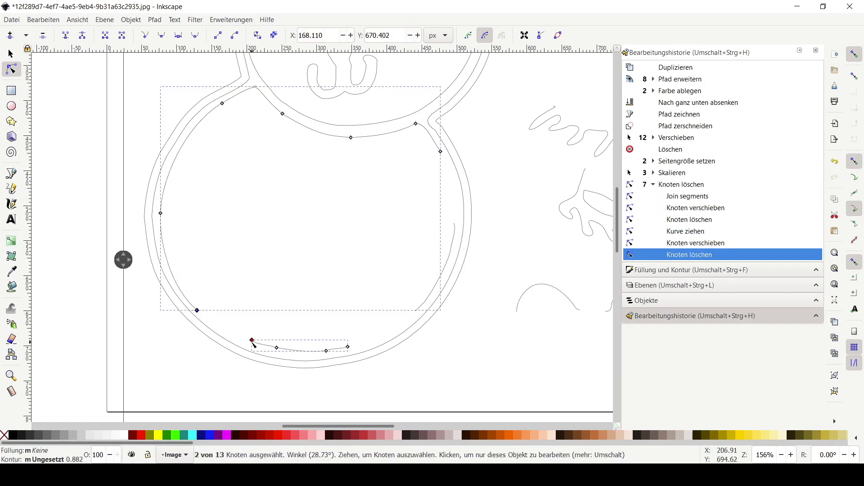
{"action": "key", "text": "shift+j"}
{"action": "left_click_drag", "start_coordinate": [253, 342], "coordinate": [251, 340]}
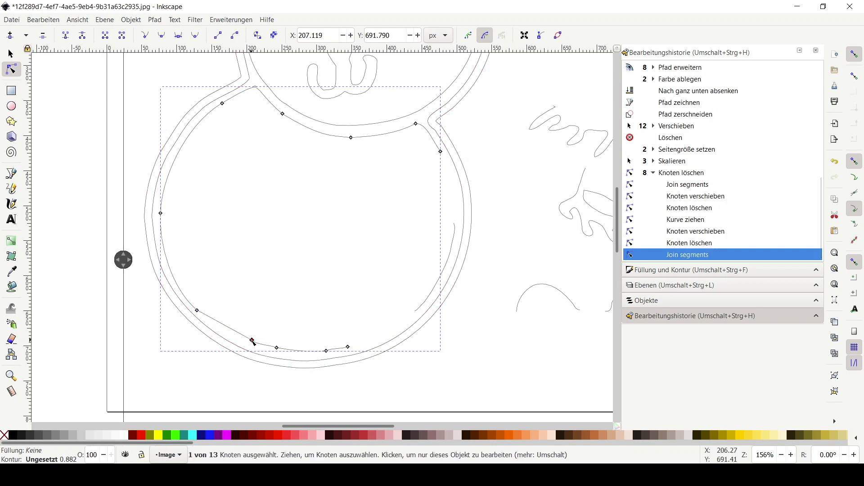
{"action": "key", "text": "Delete"}
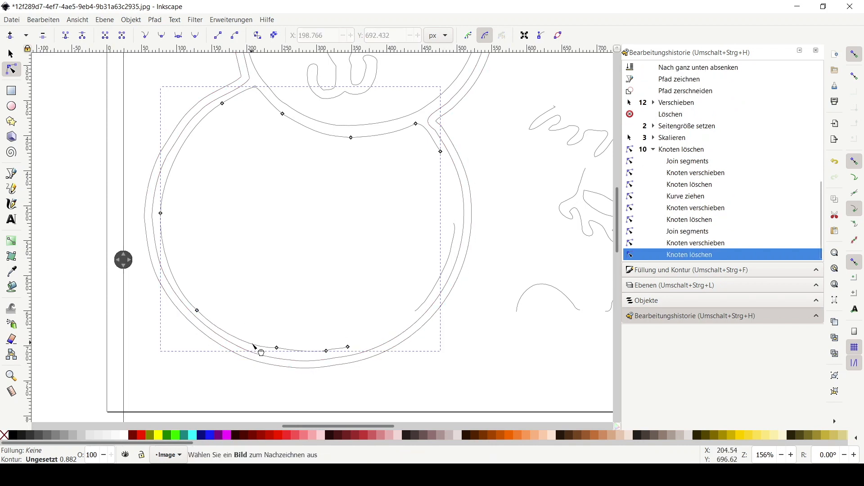
{"action": "left_click_drag", "start_coordinate": [253, 342], "coordinate": [275, 349]}
{"action": "key", "text": "ctrl+z"}
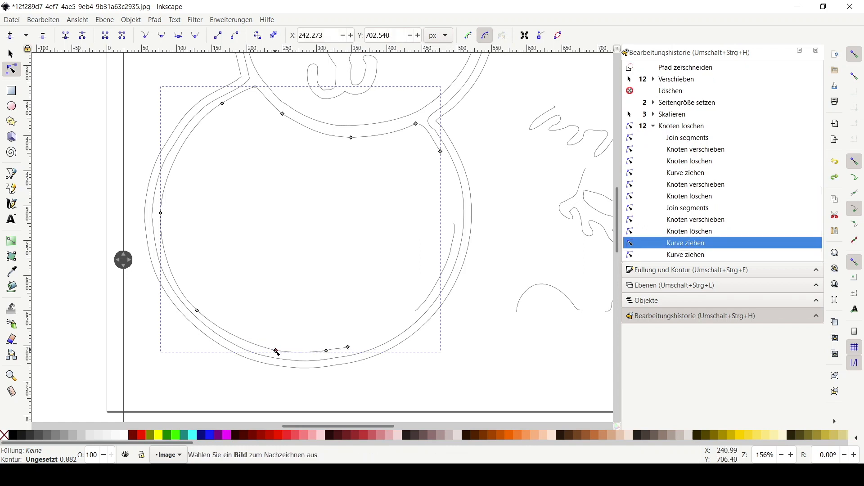
Reshape the bottom of the inner belly curve and join the right belly segment to it
{"action": "left_click_drag", "start_coordinate": [277, 353], "coordinate": [326, 354]}
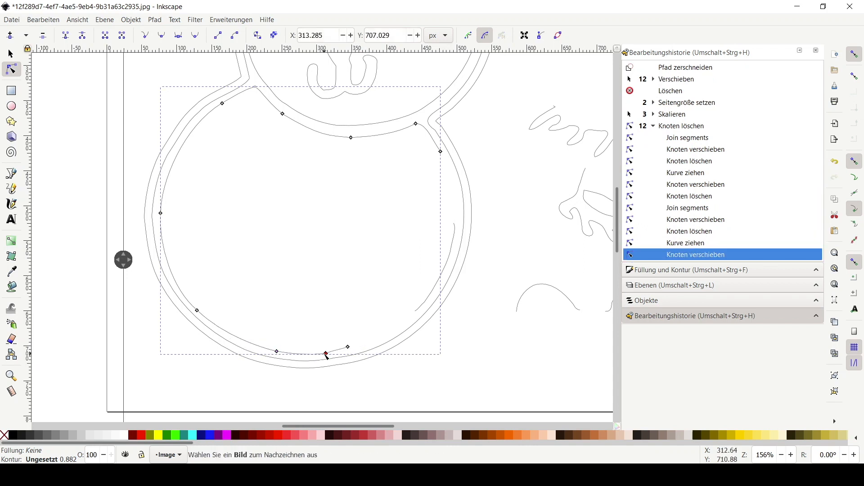
{"action": "left_click", "coordinate": [348, 347]}
{"action": "left_click_drag", "start_coordinate": [454, 222], "coordinate": [417, 314]}
{"action": "left_click", "coordinate": [105, 35]}
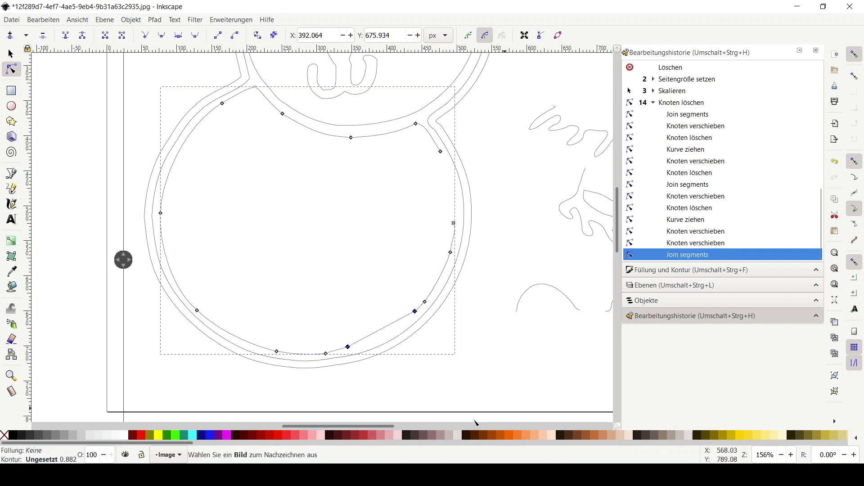
Remove surplus nodes along the right side of the inner belly line and adjust the remaining nodes smoothly
{"action": "mouse_move", "coordinate": [386, 336]}
{"action": "left_mouse_down"}
{"action": "mouse_move", "coordinate": [353, 348]}
{"action": "mouse_move", "coordinate": [382, 336]}
{"action": "left_mouse_up"}
{"action": "key", "text": "Delete"}
{"action": "left_click", "coordinate": [453, 223]}
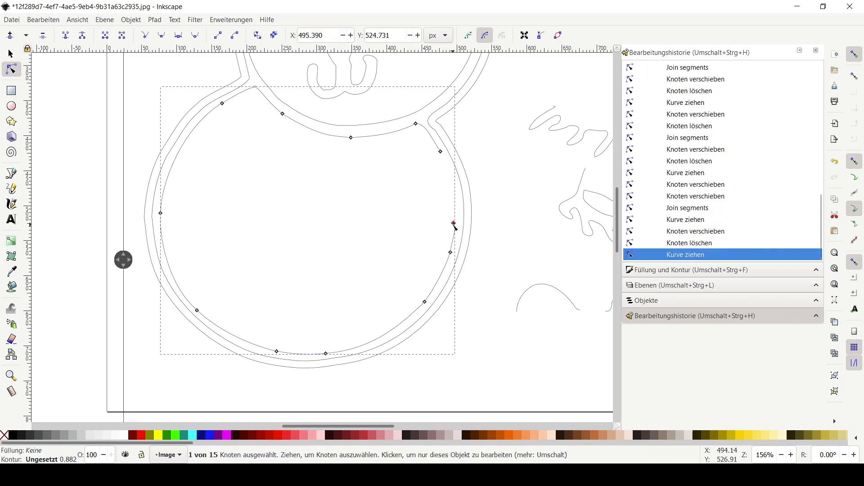
{"action": "mouse_move", "coordinate": [454, 223]}
{"action": "left_mouse_down"}
{"action": "mouse_move", "coordinate": [431, 210]}
{"action": "mouse_move", "coordinate": [454, 210]}
{"action": "left_mouse_up"}
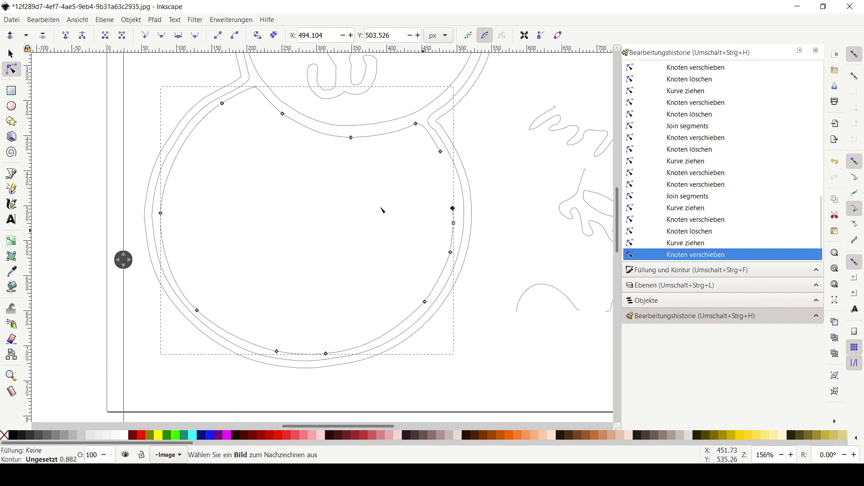
{"action": "left_click", "coordinate": [442, 152], "text": "shift"}
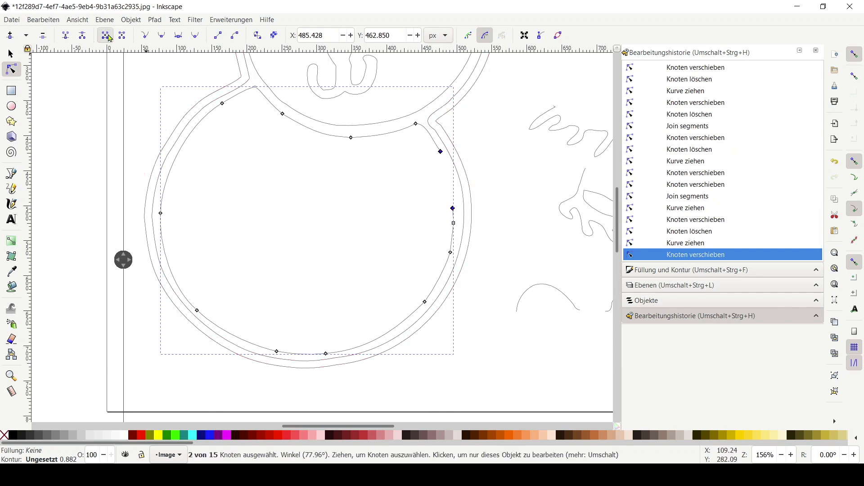
{"action": "key", "text": "alt+j"}
{"action": "left_click_drag", "start_coordinate": [453, 189], "coordinate": [455, 190]}
{"action": "left_click", "coordinate": [453, 209]}
{"action": "key", "text": "Delete"}
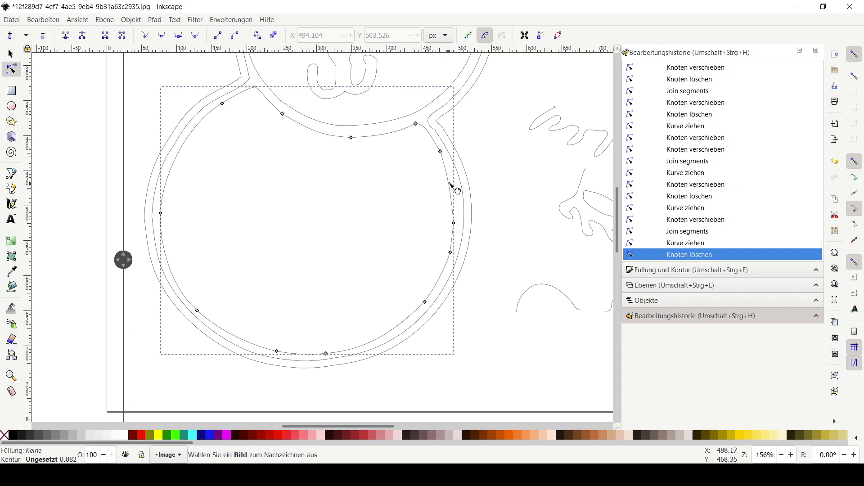
{"action": "left_click_drag", "start_coordinate": [452, 180], "coordinate": [453, 182]}
{"action": "left_click", "coordinate": [454, 224]}
{"action": "key", "text": "Delete"}
{"action": "left_click_drag", "start_coordinate": [453, 225], "coordinate": [456, 211]}
{"action": "left_click", "coordinate": [441, 152]}
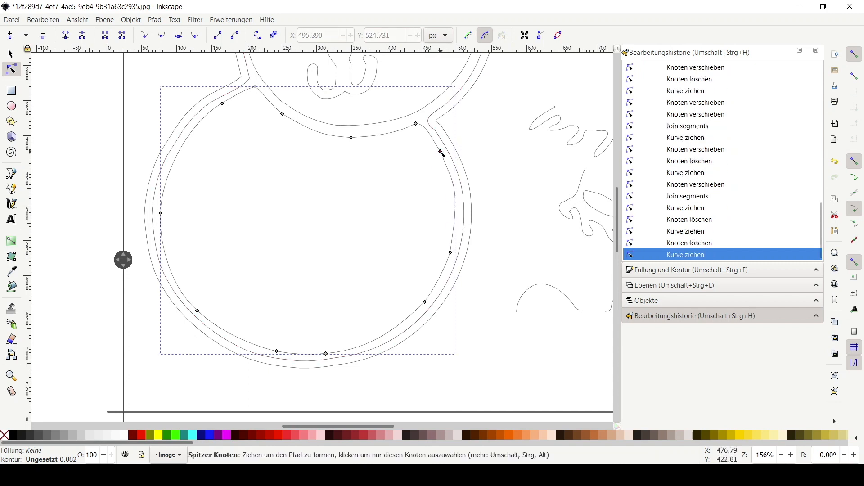
{"action": "key", "text": "Delete"}
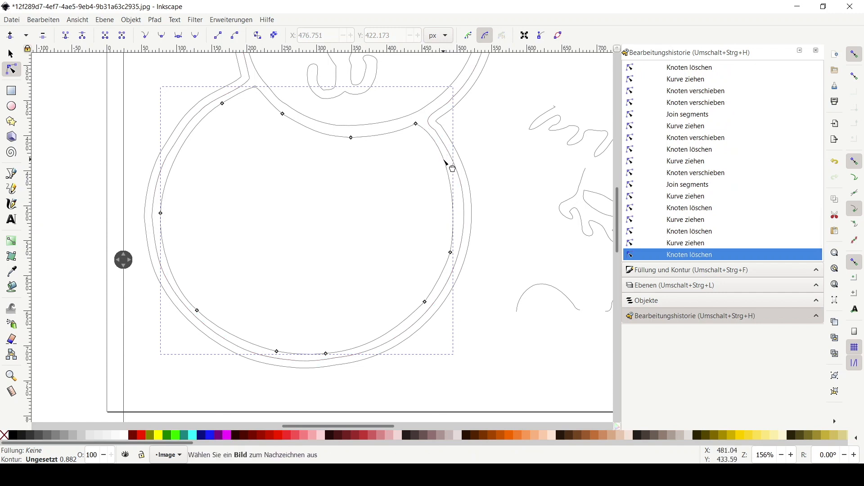
{"action": "left_click_drag", "start_coordinate": [450, 253], "coordinate": [452, 249]}
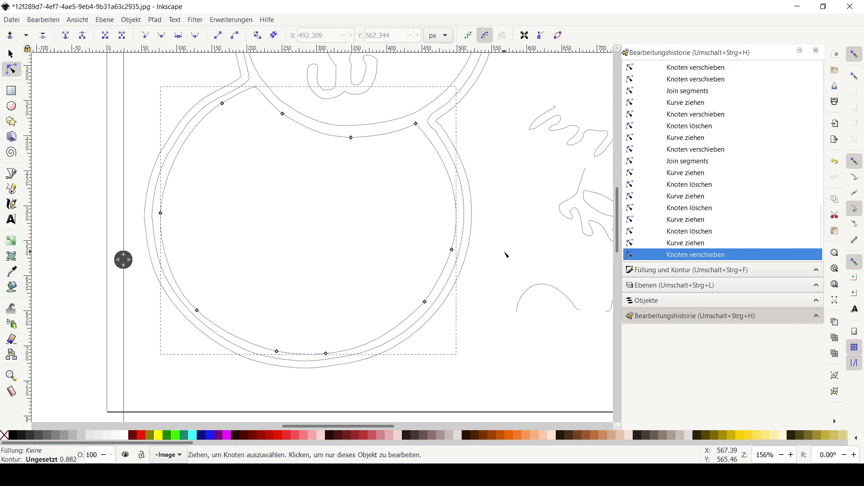
Fill the inner belly shape with white and raise it to the top of the stacking order
{"action": "scroll", "coordinate": [505, 252], "scroll_direction": "down", "scroll_amount": 1}
{"action": "left_click", "coordinate": [11, 55]}
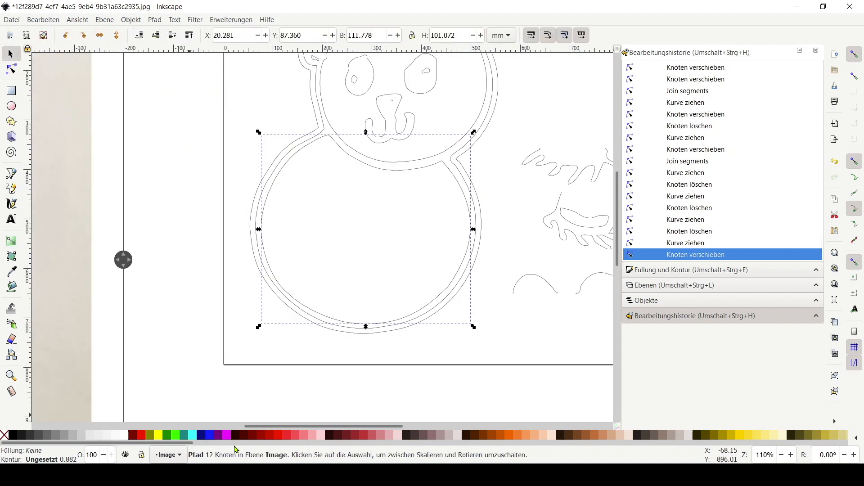
{"action": "left_click", "coordinate": [126, 435]}
{"action": "left_click_drag", "start_coordinate": [123, 260], "coordinate": [237, 269]}
{"action": "right_click", "coordinate": [269, 263]}
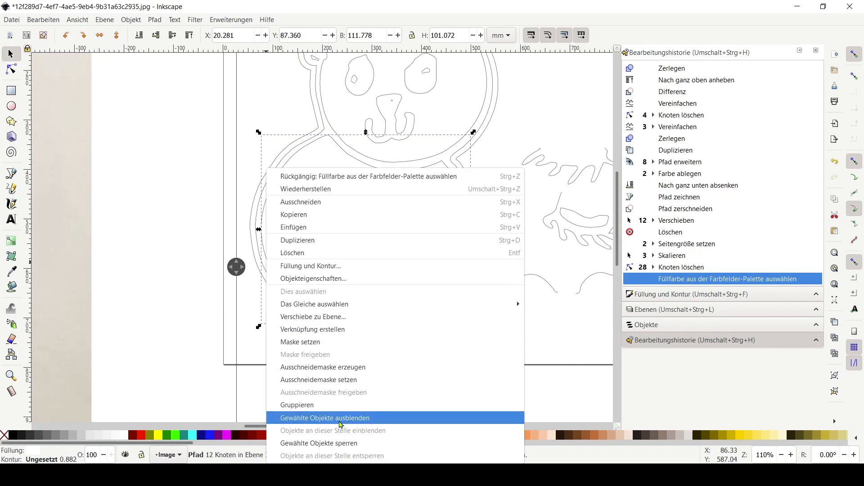
{"action": "left_click", "coordinate": [131, 20]}
{"action": "left_click", "coordinate": [131, 20]}
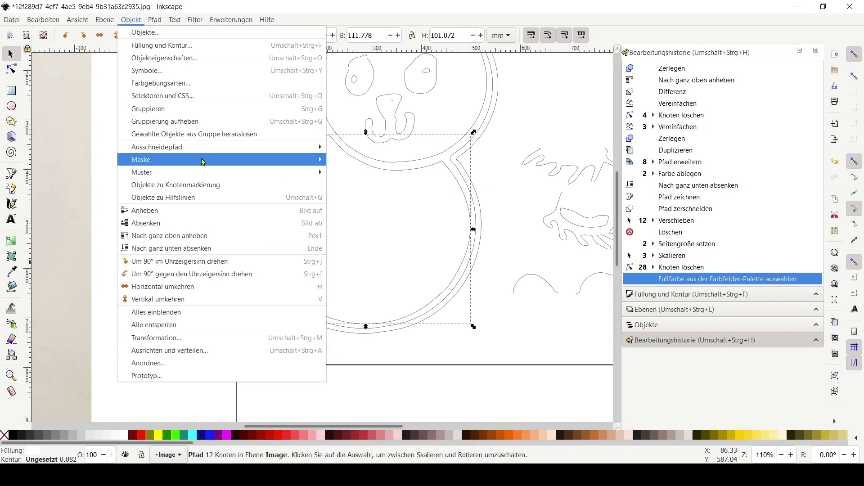
{"action": "left_click", "coordinate": [284, 243]}
Reshape the lower right curve of the inner belly outline
{"action": "left_click_drag", "start_coordinate": [236, 264], "coordinate": [251, 310]}
{"action": "scroll", "coordinate": [506, 288], "scroll_direction": "down", "scroll_amount": 1}
{"action": "scroll", "coordinate": [506, 287], "scroll_direction": "up", "scroll_amount": 3}
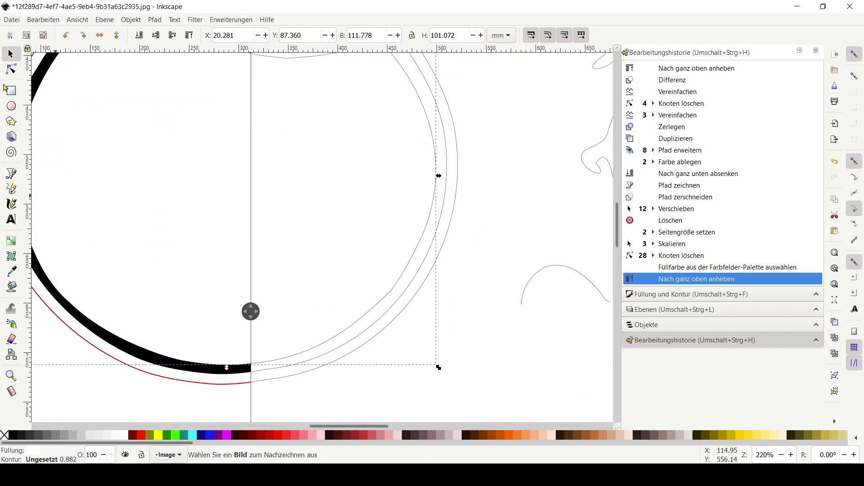
{"action": "left_click", "coordinate": [10, 71]}
{"action": "left_click_drag", "start_coordinate": [386, 309], "coordinate": [399, 287]}
{"action": "left_click_drag", "start_coordinate": [384, 295], "coordinate": [397, 282]}
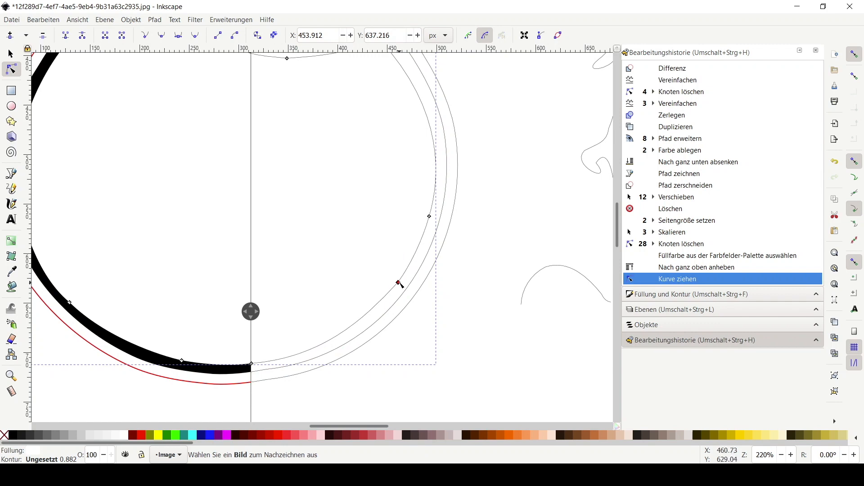
{"action": "left_click", "coordinate": [471, 243]}
{"action": "scroll", "coordinate": [457, 206], "scroll_direction": "up", "scroll_amount": 2}
{"action": "scroll", "coordinate": [457, 206], "scroll_direction": "down", "scroll_amount": 5}
{"action": "scroll", "coordinate": [473, 142], "scroll_direction": "up", "scroll_amount": 4}
{"action": "scroll", "coordinate": [442, 135], "scroll_direction": "down", "scroll_amount": 1}
{"action": "scroll", "coordinate": [437, 135], "scroll_direction": "up", "scroll_amount": 3}
{"action": "scroll", "coordinate": [435, 135], "scroll_direction": "down", "scroll_amount": 1}
{"action": "scroll", "coordinate": [434, 137], "scroll_direction": "up", "scroll_amount": 2}
{"action": "left_click_drag", "start_coordinate": [252, 314], "coordinate": [213, 319]}
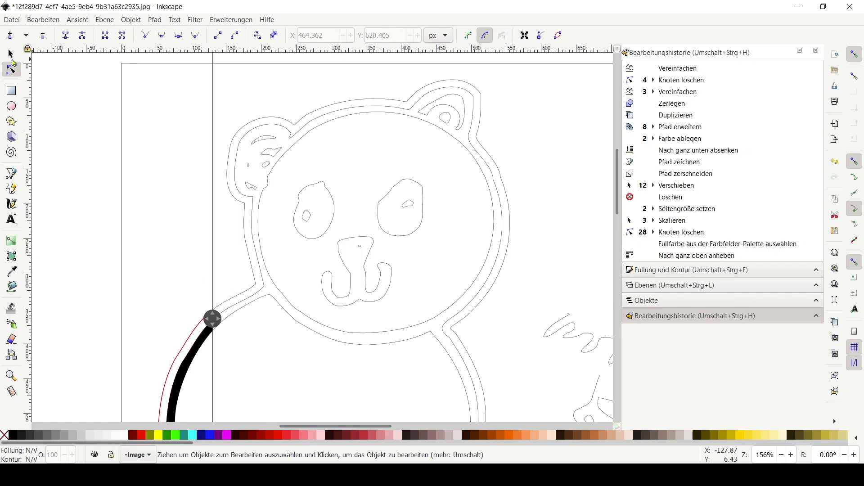
Select the inner head outline and change its fill colour
{"action": "key", "text": "s"}
{"action": "left_click", "coordinate": [280, 289]}
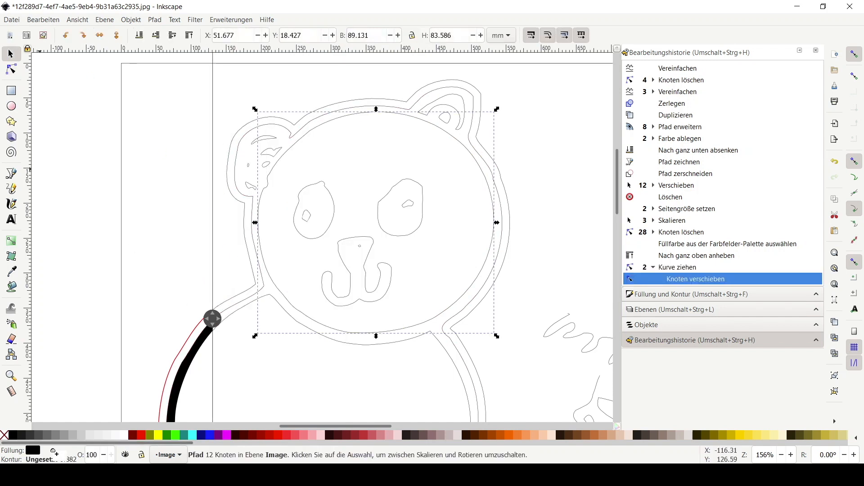
{"action": "left_click_drag", "start_coordinate": [30, 451], "coordinate": [30, 451]}
{"action": "left_click_drag", "start_coordinate": [212, 319], "coordinate": [243, 329]}
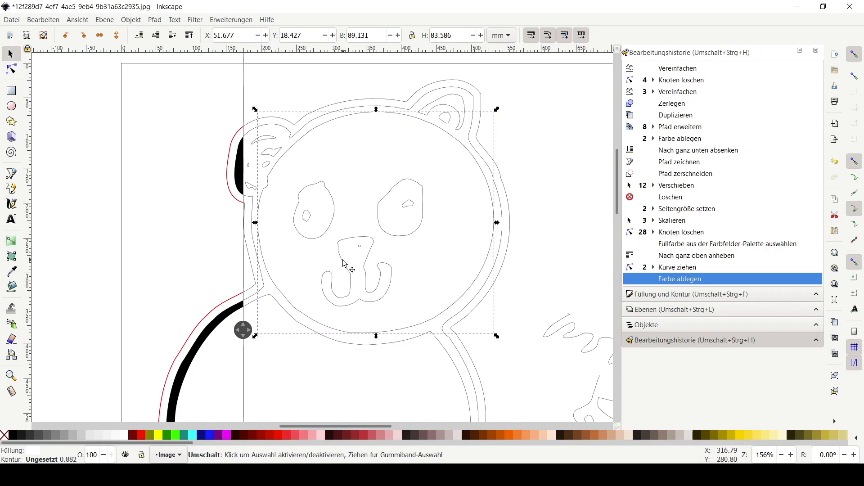
Raise the inner head outline to the top of the stacking order
{"action": "left_click", "coordinate": [131, 19]}
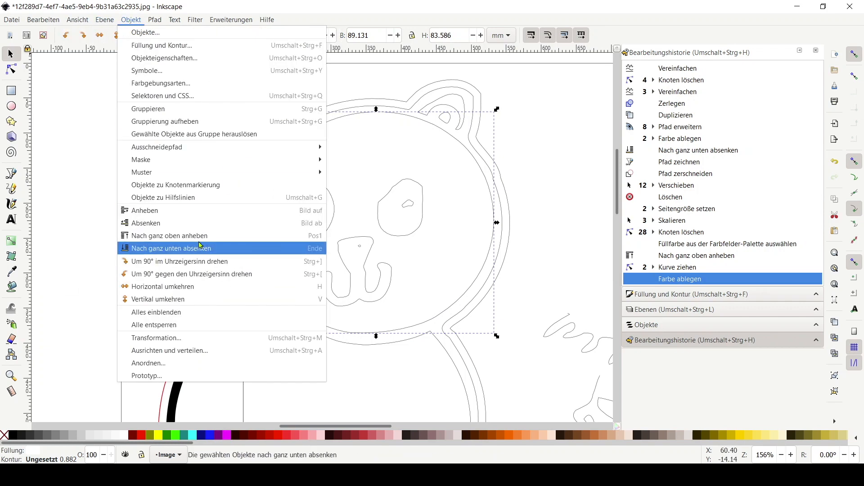
{"action": "left_click", "coordinate": [166, 245]}
{"action": "left_click_drag", "start_coordinate": [243, 330], "coordinate": [218, 341]}
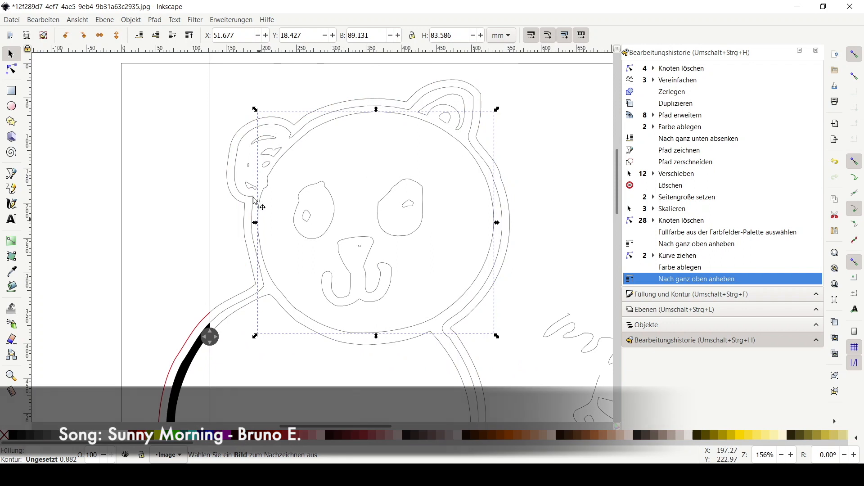
Select the inner ear detail pieces, fill them with white and raise them to the top
{"action": "left_click", "coordinate": [250, 185]}
{"action": "left_click", "coordinate": [247, 165], "text": "shift"}
{"action": "left_click", "coordinate": [267, 163], "text": "shift"}
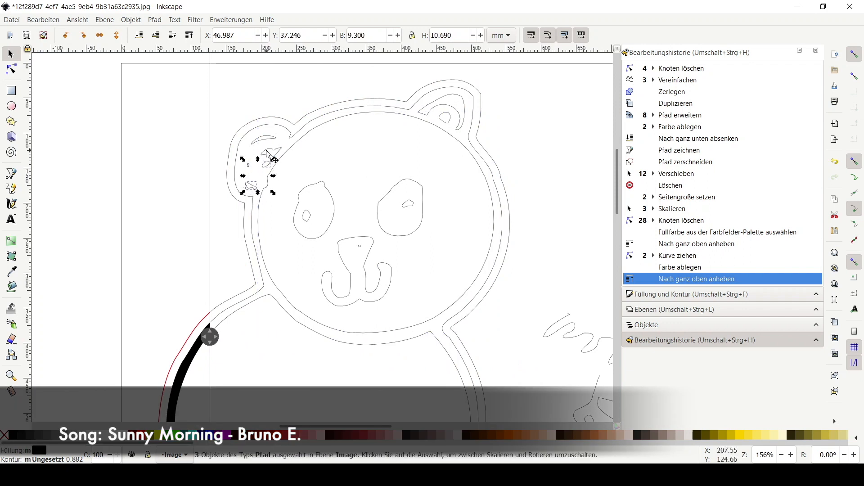
{"action": "left_click", "coordinate": [267, 152], "text": "shift"}
{"action": "left_click", "coordinate": [262, 139], "text": "shift"}
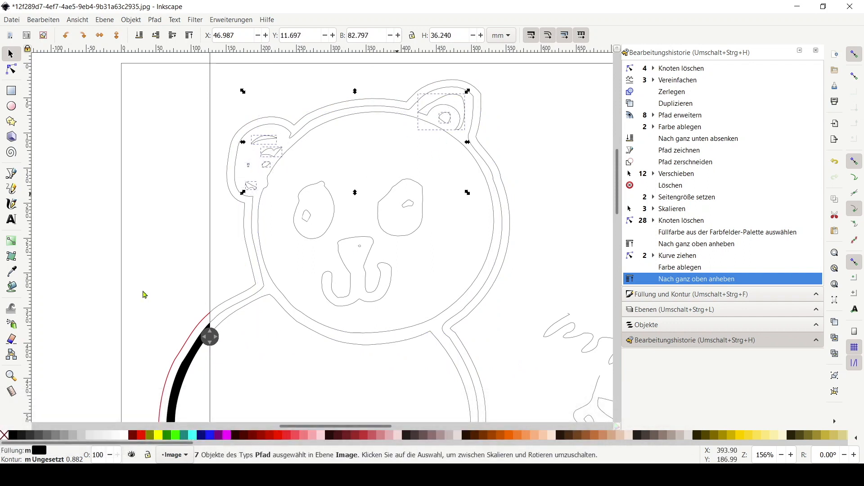
{"action": "left_click_drag", "start_coordinate": [210, 341], "coordinate": [287, 342]}
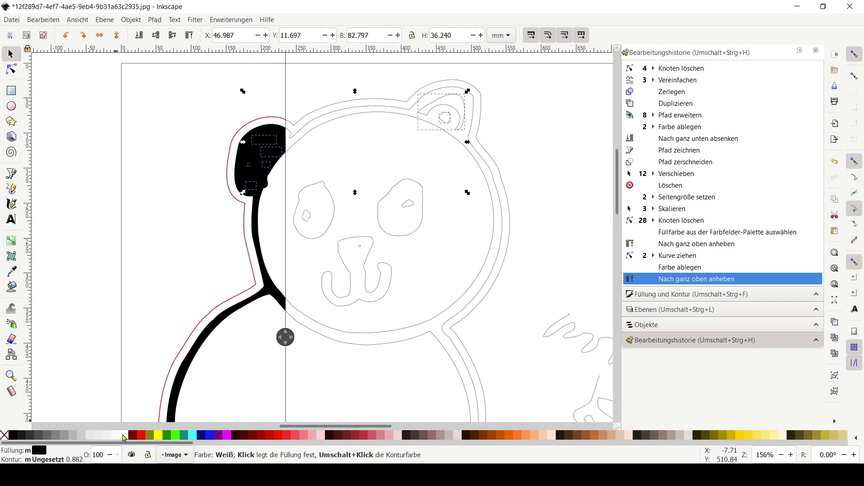
{"action": "left_click", "coordinate": [123, 435]}
{"action": "left_click", "coordinate": [131, 20]}
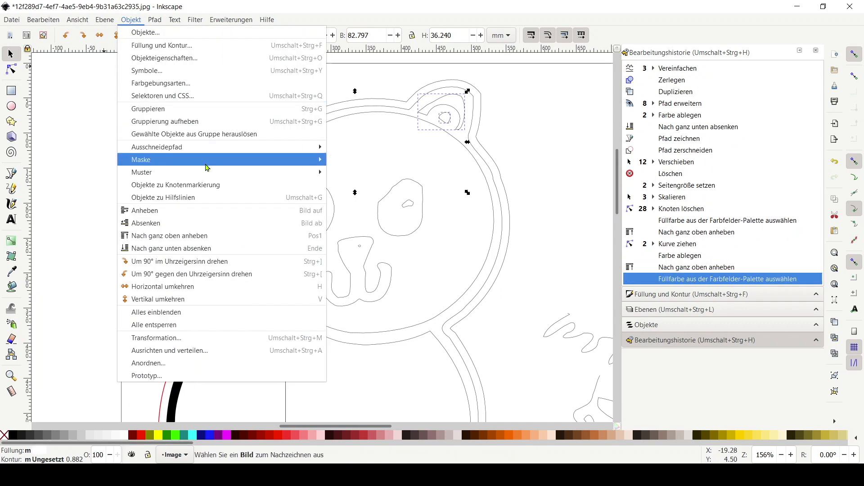
{"action": "left_click", "coordinate": [289, 236]}
Fill the two small highlight shapes inside the eyes with white
{"action": "left_click_drag", "start_coordinate": [279, 342], "coordinate": [275, 373]}
{"action": "left_click", "coordinate": [308, 219]}
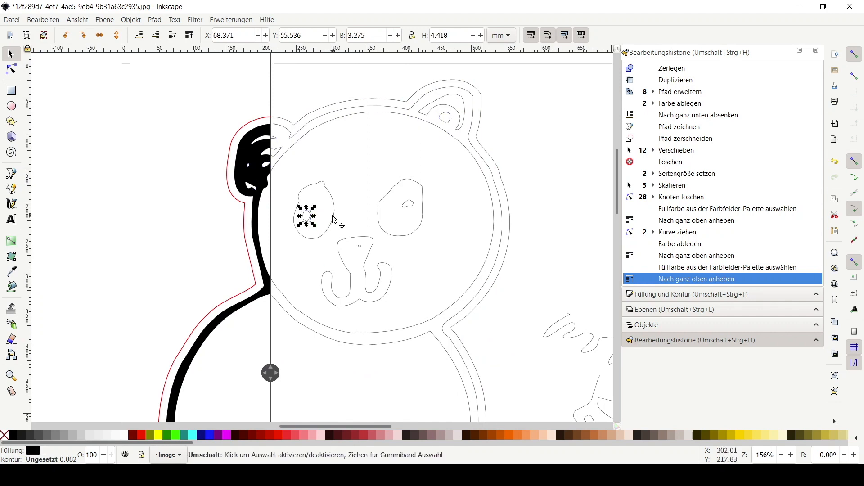
{"action": "left_click", "coordinate": [124, 436]}
{"action": "left_click", "coordinate": [405, 208]}
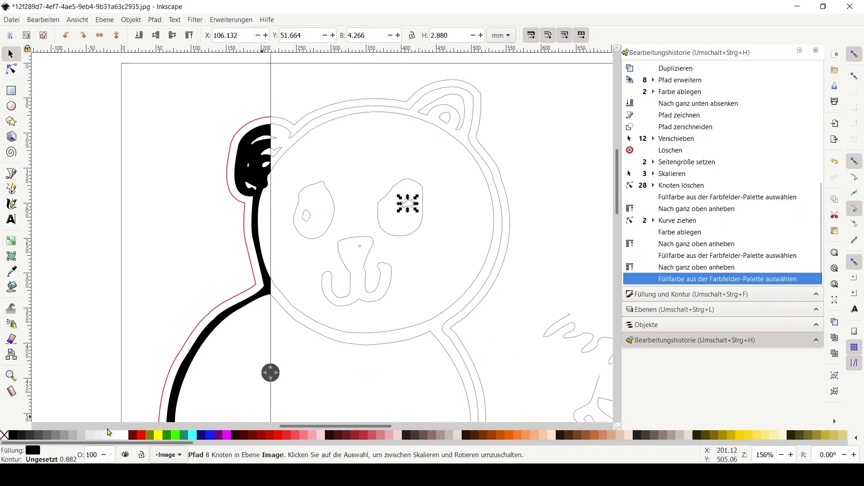
{"action": "left_click", "coordinate": [116, 435]}
Select the eye, nose and mouth shapes and raise them to the top of the stacking order
{"action": "left_click_drag", "start_coordinate": [271, 372], "coordinate": [280, 378]}
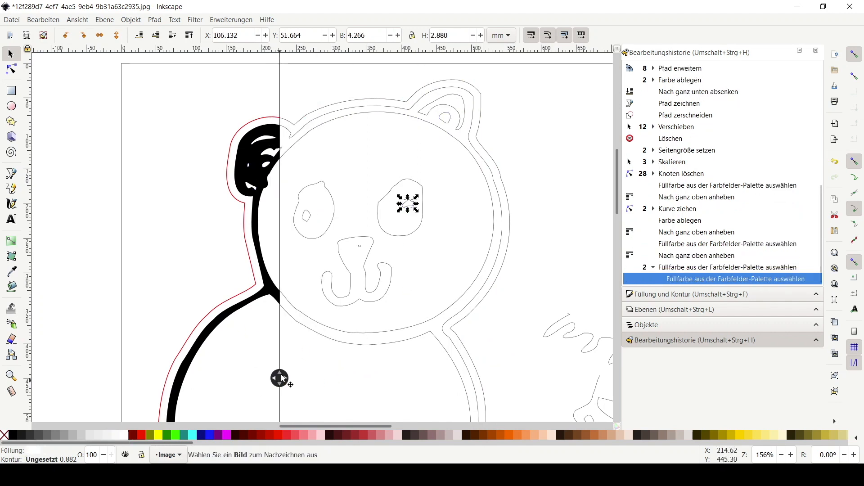
{"action": "left_click", "coordinate": [392, 235], "text": "shift"}
{"action": "left_click", "coordinate": [307, 216], "text": "shift"}
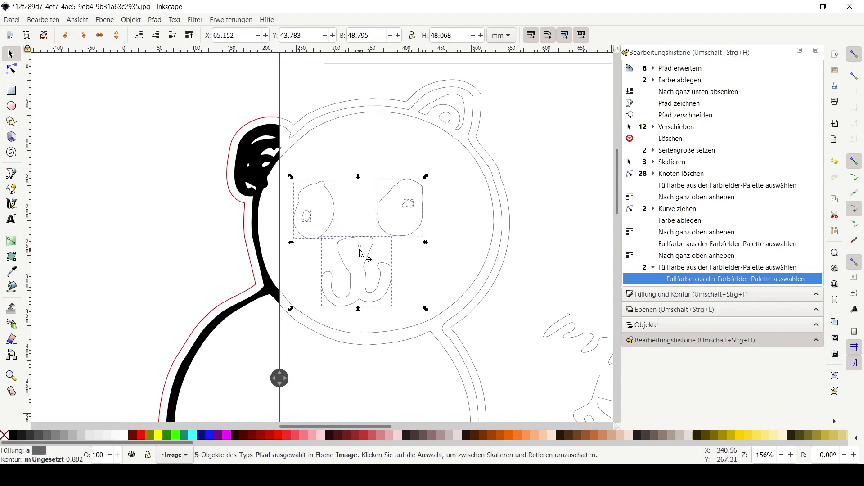
{"action": "left_click", "coordinate": [131, 19]}
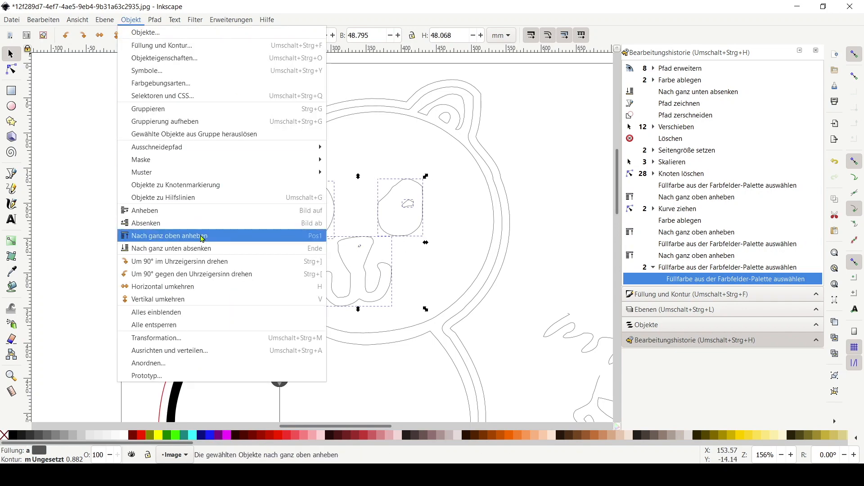
{"action": "left_click", "coordinate": [195, 234]}
{"action": "left_click_drag", "start_coordinate": [280, 379], "coordinate": [458, 359]}
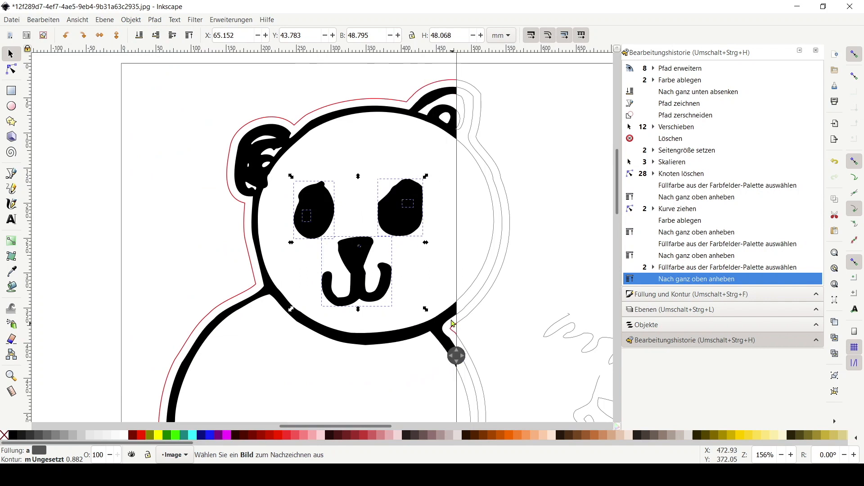
Select the two eye highlights and raise them to the top of the stacking order
{"action": "left_click", "coordinate": [490, 297]}
{"action": "left_click_drag", "start_coordinate": [457, 356], "coordinate": [276, 351]}
{"action": "left_click", "coordinate": [306, 216]}
{"action": "left_click", "coordinate": [407, 204], "text": "shift"}
{"action": "left_click", "coordinate": [131, 20]}
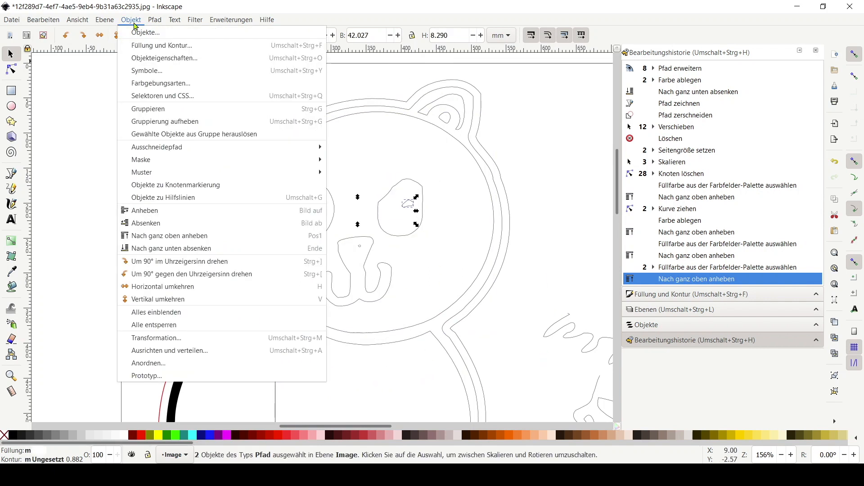
{"action": "left_click", "coordinate": [203, 236]}
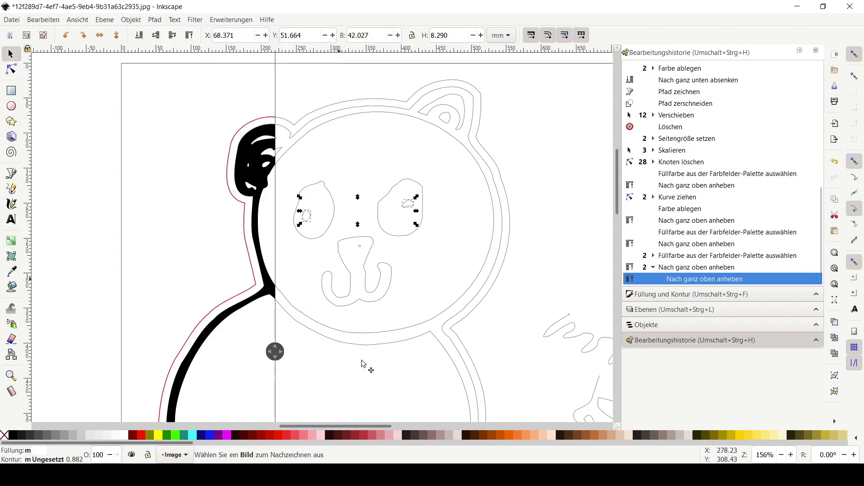
{"action": "left_click_drag", "start_coordinate": [278, 355], "coordinate": [512, 348]}
Delete the stray dot inside the nose
{"action": "left_click", "coordinate": [360, 246]}
{"action": "key", "text": "Delete"}
Move the upper paw outline upward on the page
{"action": "scroll", "coordinate": [446, 296], "scroll_direction": "down", "scroll_amount": 2}
{"action": "scroll", "coordinate": [437, 304], "scroll_direction": "up", "scroll_amount": 4}
{"action": "scroll", "coordinate": [437, 304], "scroll_direction": "down", "scroll_amount": 10}
{"action": "scroll", "coordinate": [480, 302], "scroll_direction": "up", "scroll_amount": 1}
{"action": "left_click_drag", "start_coordinate": [481, 302], "coordinate": [421, 344]}
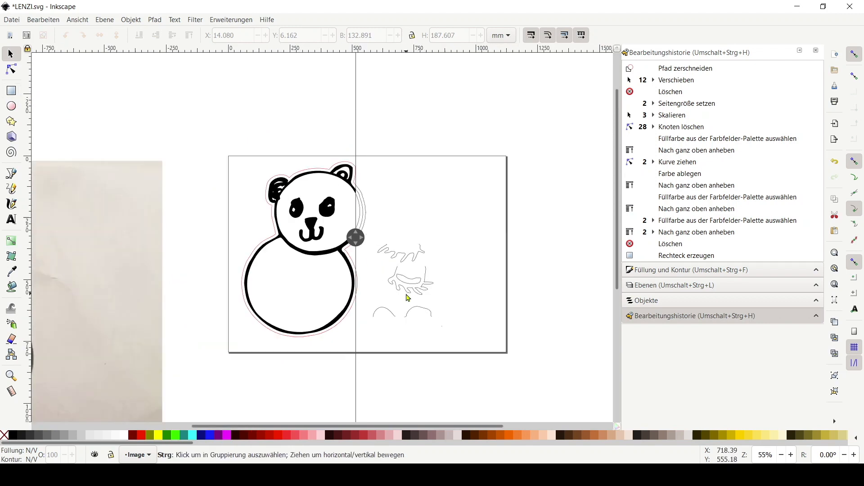
{"action": "scroll", "coordinate": [355, 237], "scroll_direction": "up", "scroll_amount": 2}
{"action": "scroll", "coordinate": [562, 221], "scroll_direction": "down", "scroll_amount": 1}
{"action": "left_click_drag", "start_coordinate": [397, 248], "coordinate": [353, 247]}
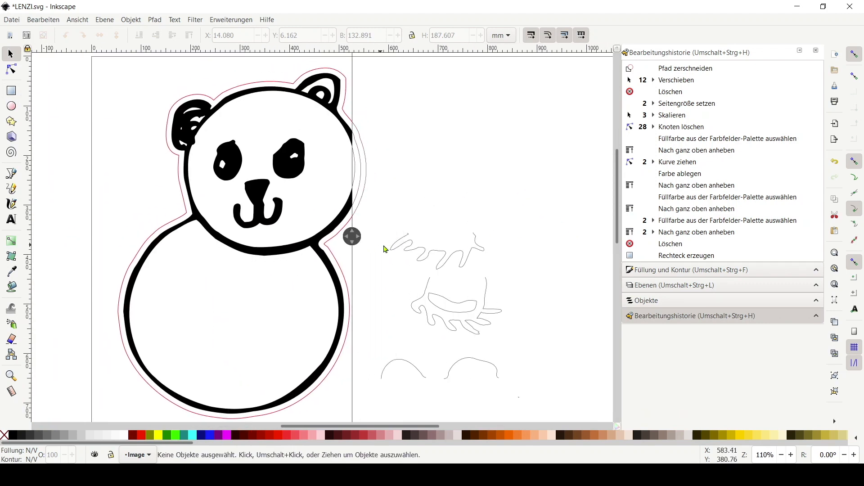
{"action": "left_click_drag", "start_coordinate": [475, 303], "coordinate": [535, 266]}
{"action": "key", "text": "ctrl+z"}
{"action": "left_click_drag", "start_coordinate": [528, 335], "coordinate": [419, 298]}
{"action": "left_click_drag", "start_coordinate": [408, 257], "coordinate": [429, 203]}
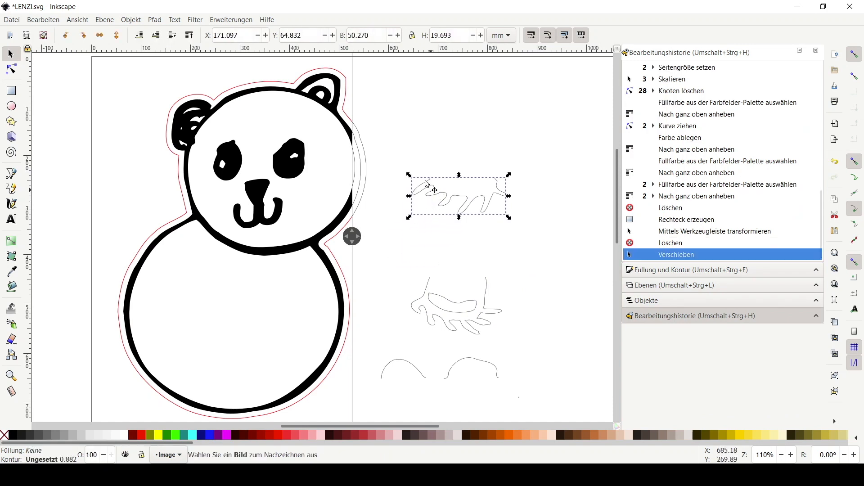
Draw a rectangle about 36 mm wide above the upper paw and nudge it into place
{"action": "key", "text": "Escape"}
{"action": "left_click", "coordinate": [12, 91]}
{"action": "left_click_drag", "start_coordinate": [401, 142], "coordinate": [477, 164]}
{"action": "left_click", "coordinate": [11, 53]}
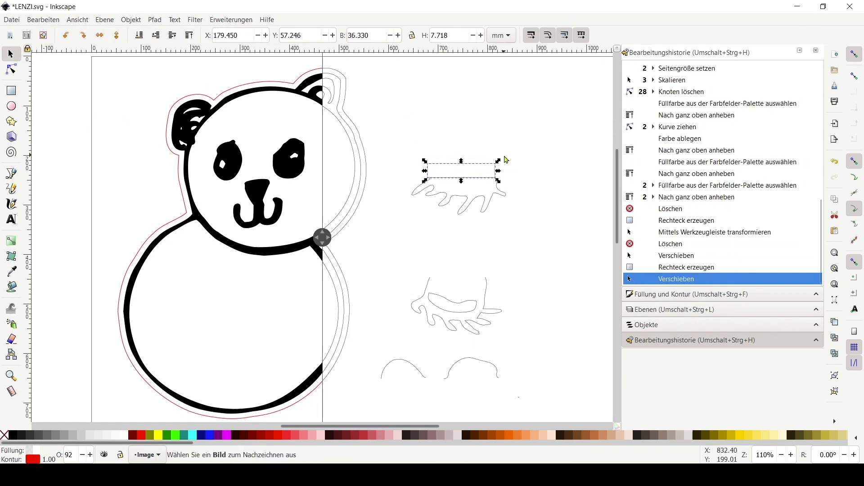
{"action": "key", "text": "Up"}
{"action": "key", "text": "Up"}
{"action": "left_click", "coordinate": [520, 178]}
{"action": "left_click", "coordinate": [496, 168]}
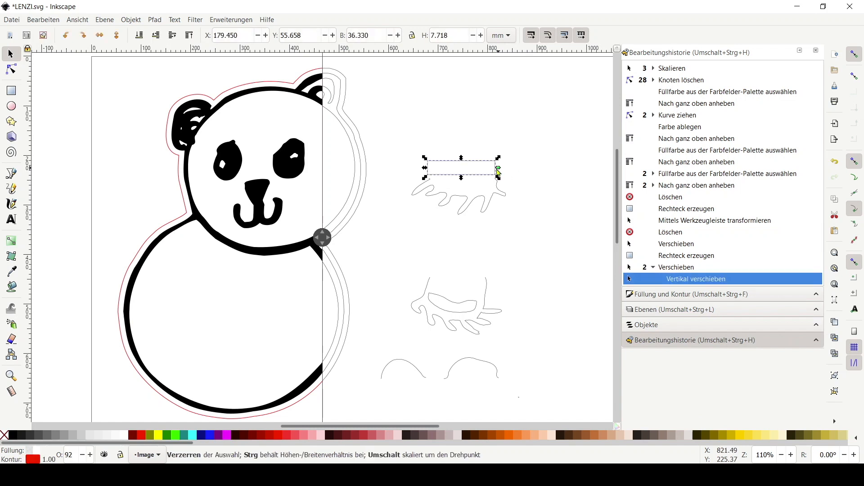
{"action": "key", "text": "Down"}
Set the rectangle's height to 3.3 mm
{"action": "double_click", "coordinate": [365, 34]}
{"action": "type", "text": "3"}
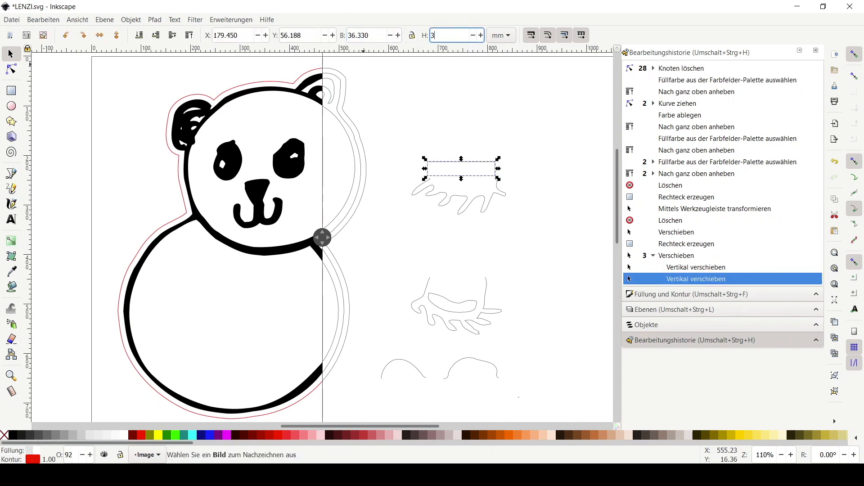
{"action": "type", "text": ",3"}
{"action": "key", "text": "Return"}
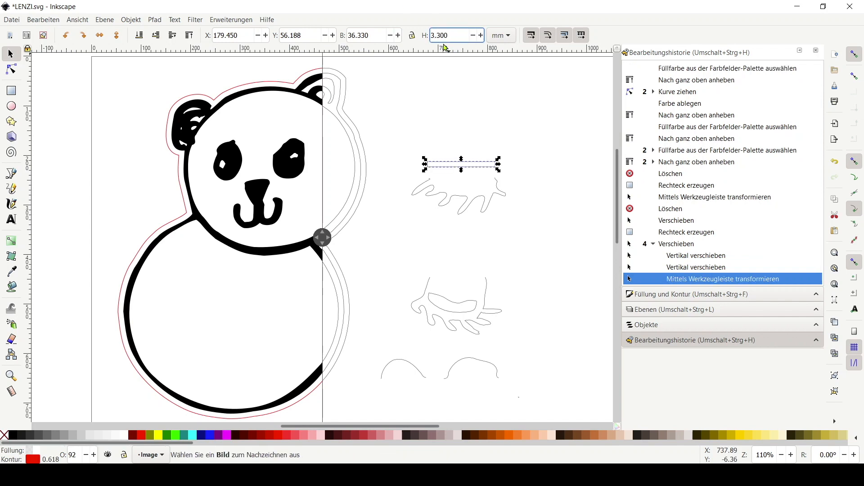
Move the rectangle down onto the open top of the upper paw outline
{"action": "scroll", "coordinate": [322, 237], "scroll_direction": "up", "scroll_amount": 2, "text": "ctrl"}
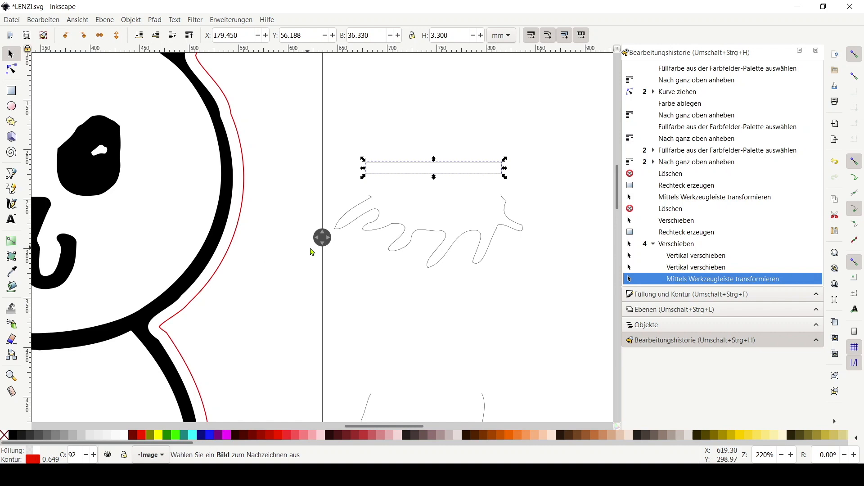
{"action": "left_click_drag", "start_coordinate": [327, 243], "coordinate": [281, 241]}
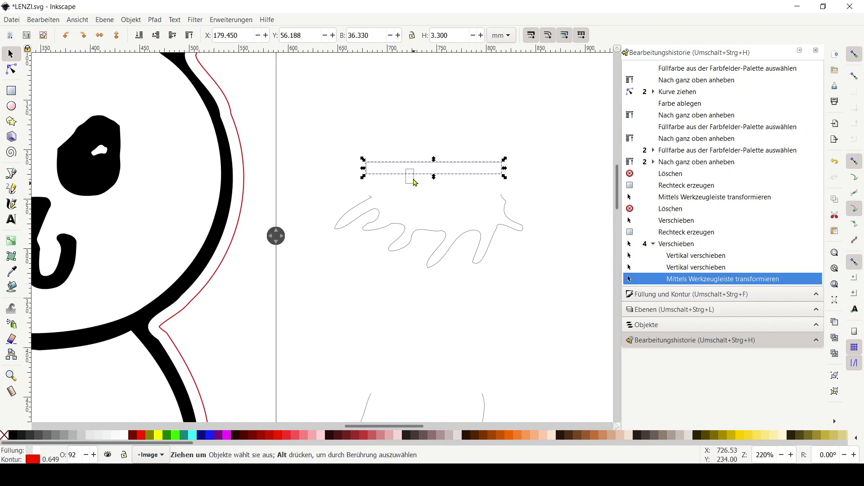
{"action": "left_click_drag", "start_coordinate": [420, 179], "coordinate": [369, 193]}
{"action": "left_click", "coordinate": [411, 139]}
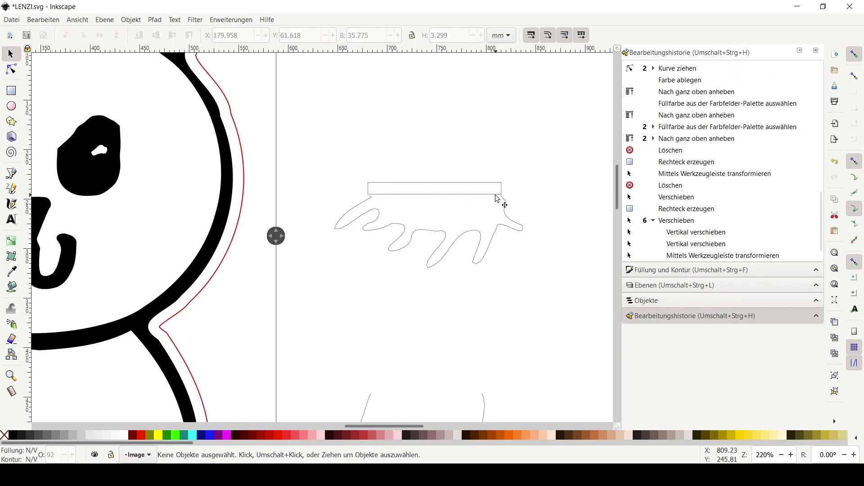
{"action": "left_click", "coordinate": [501, 186]}
{"action": "key", "text": "Up"}
{"action": "key", "text": "Up"}
{"action": "key", "text": "Up"}
{"action": "left_click", "coordinate": [552, 306]}
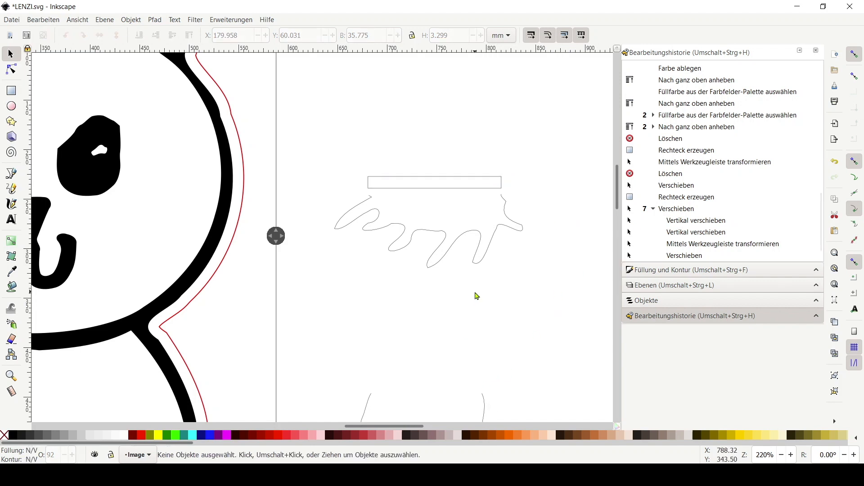
Pull the two open end nodes of the upper paw outline up to meet the rectangle
{"action": "scroll", "coordinate": [481, 252], "scroll_direction": "down", "scroll_amount": 2}
{"action": "left_click", "coordinate": [494, 142]}
{"action": "left_click", "coordinate": [539, 176]}
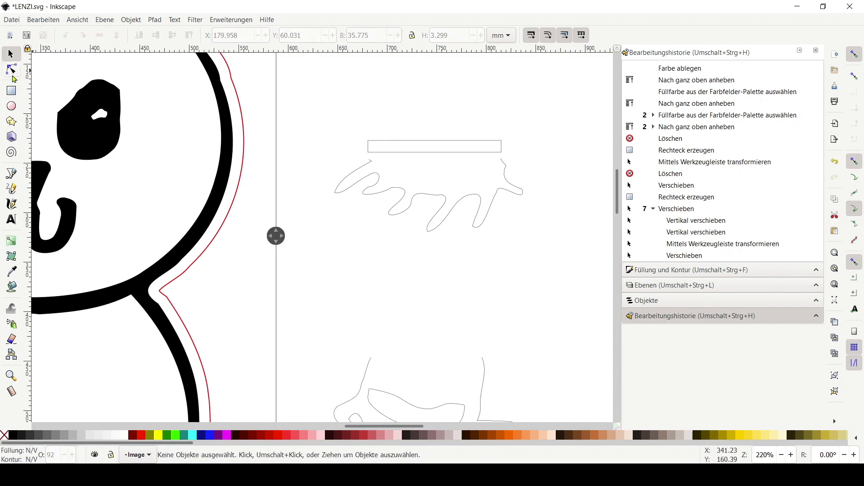
{"action": "left_click", "coordinate": [13, 73]}
{"action": "scroll", "coordinate": [451, 160], "scroll_direction": "up", "scroll_amount": 2}
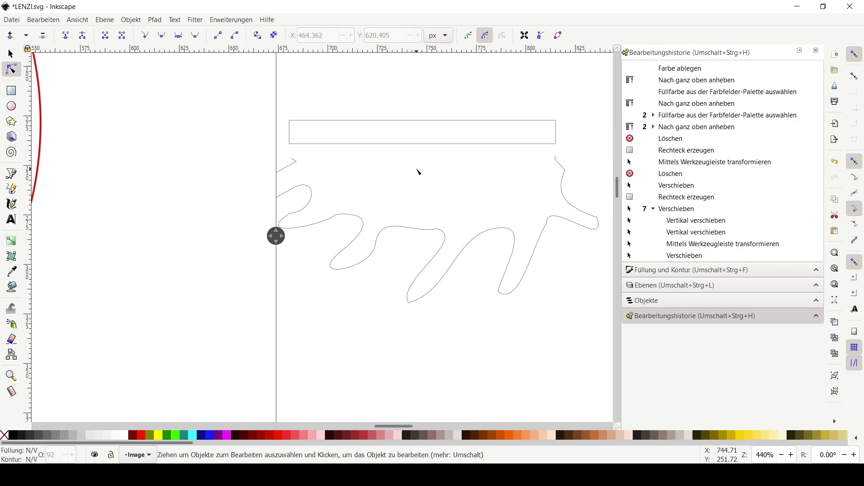
{"action": "scroll", "coordinate": [418, 172], "scroll_direction": "down", "scroll_amount": 1}
{"action": "left_click", "coordinate": [332, 163]}
{"action": "left_click_drag", "start_coordinate": [328, 161], "coordinate": [327, 151]}
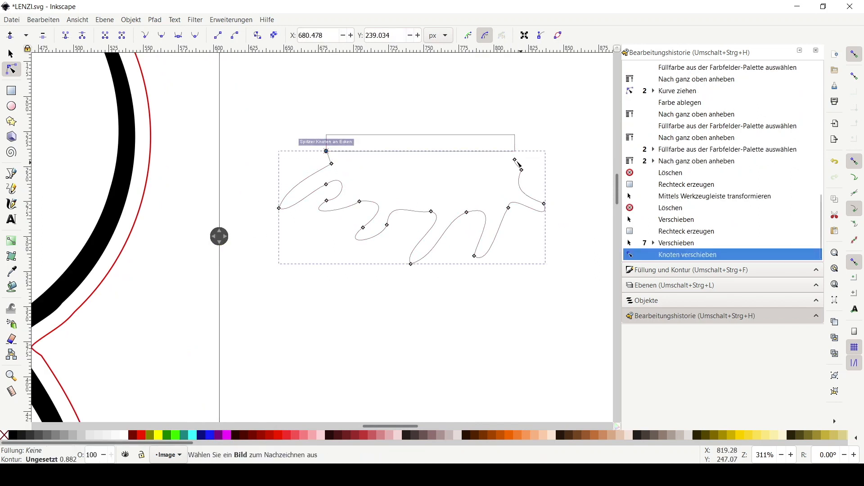
{"action": "left_click_drag", "start_coordinate": [515, 160], "coordinate": [515, 152]}
Paste a copy of the rectangle and move it down toward the lower paw outline
{"action": "left_click", "coordinate": [10, 54]}
{"action": "left_click", "coordinate": [483, 161]}
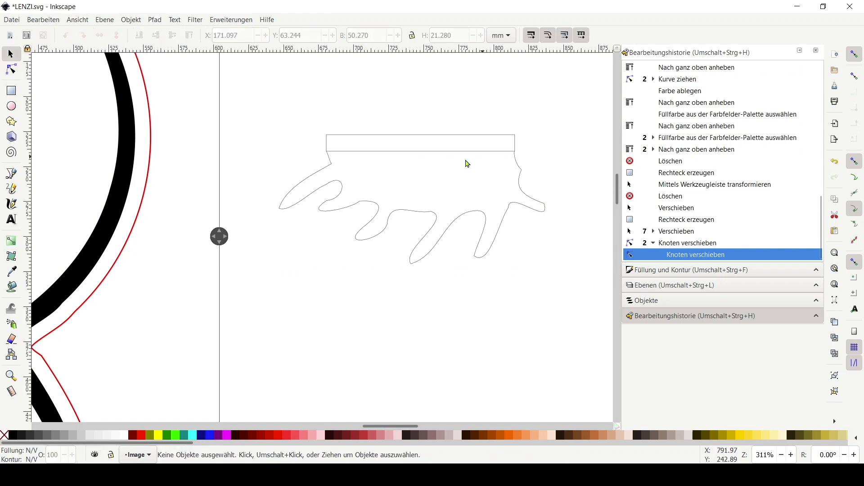
{"action": "left_click", "coordinate": [461, 142]}
{"action": "key", "text": "ctrl+v"}
{"action": "left_click_drag", "start_coordinate": [481, 169], "coordinate": [440, 260]}
{"action": "left_click_drag", "start_coordinate": [528, 192], "coordinate": [431, 361]}
Place the copied rectangle on the lower paw's open top and narrow it to about 30 mm
{"action": "scroll", "coordinate": [456, 332], "scroll_direction": "down", "scroll_amount": 4}
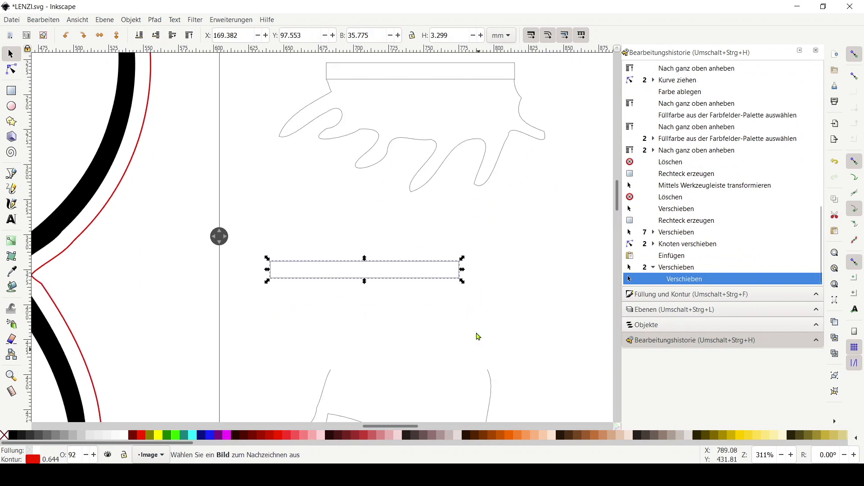
{"action": "scroll", "coordinate": [455, 279], "scroll_direction": "down", "scroll_amount": 8}
{"action": "left_click_drag", "start_coordinate": [448, 135], "coordinate": [482, 236]}
{"action": "left_click_drag", "start_coordinate": [293, 217], "coordinate": [328, 219]}
{"action": "left_click", "coordinate": [549, 259]}
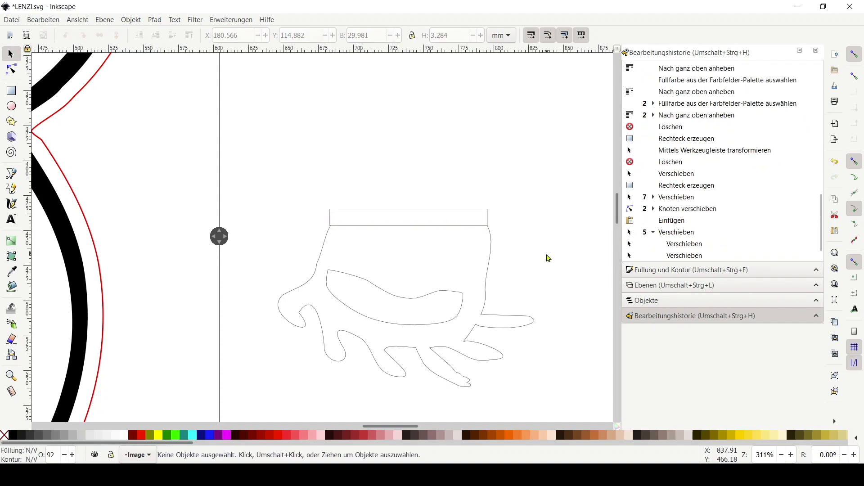
Duplicate the lower paw's rectangle, rotate it nearly vertical and place it beside the body's right side
{"action": "scroll", "coordinate": [490, 207], "scroll_direction": "up", "scroll_amount": 1}
{"action": "scroll", "coordinate": [496, 203], "scroll_direction": "down", "scroll_amount": 3}
{"action": "scroll", "coordinate": [507, 153], "scroll_direction": "down", "scroll_amount": 1}
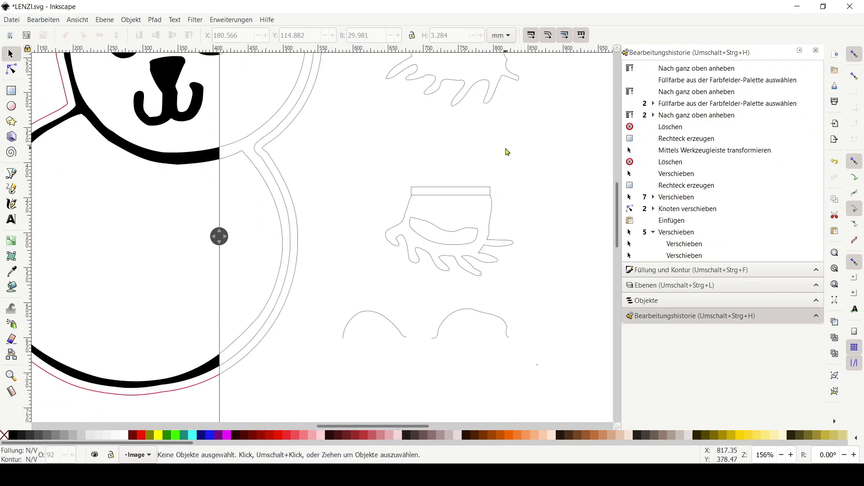
{"action": "scroll", "coordinate": [508, 180], "scroll_direction": "up", "scroll_amount": 3}
{"action": "scroll", "coordinate": [474, 244], "scroll_direction": "up", "scroll_amount": 3}
{"action": "scroll", "coordinate": [479, 246], "scroll_direction": "down", "scroll_amount": 2}
{"action": "scroll", "coordinate": [385, 227], "scroll_direction": "left", "scroll_amount": 4}
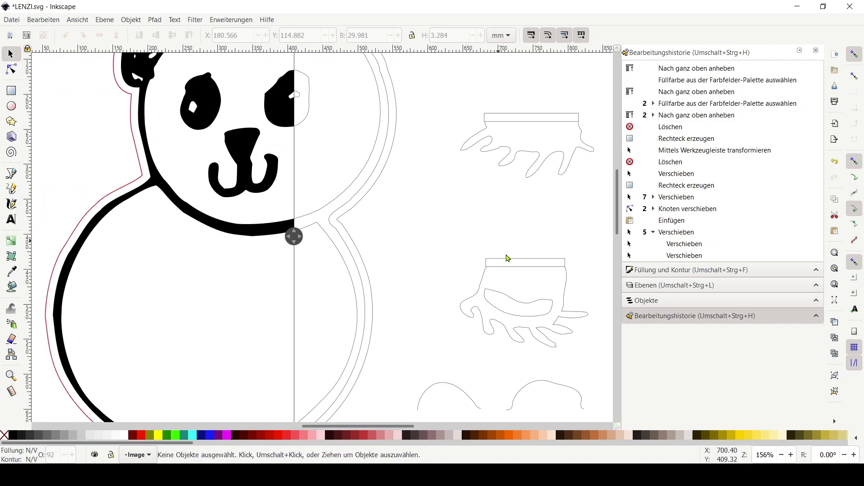
{"action": "left_click", "coordinate": [512, 267]}
{"action": "key", "text": "ctrl+c"}
{"action": "key", "text": "ctrl+v"}
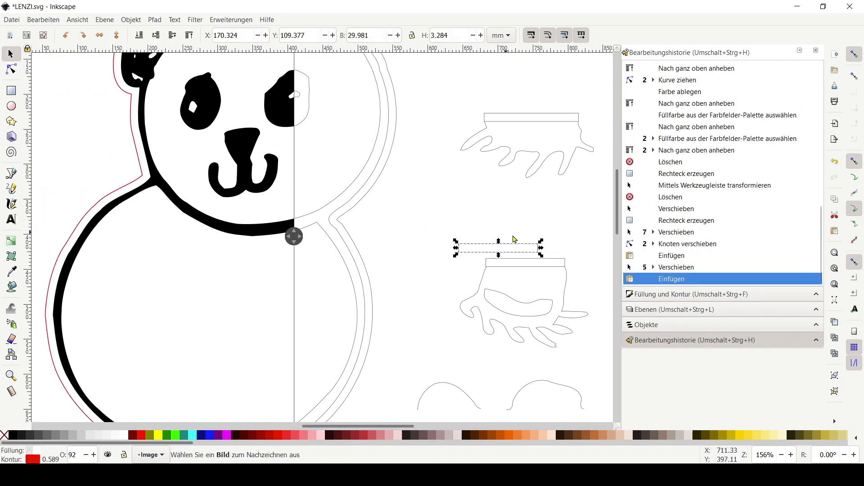
{"action": "left_click", "coordinate": [532, 244]}
{"action": "left_click_drag", "start_coordinate": [540, 243], "coordinate": [338, 305]}
{"action": "left_click", "coordinate": [472, 211]}
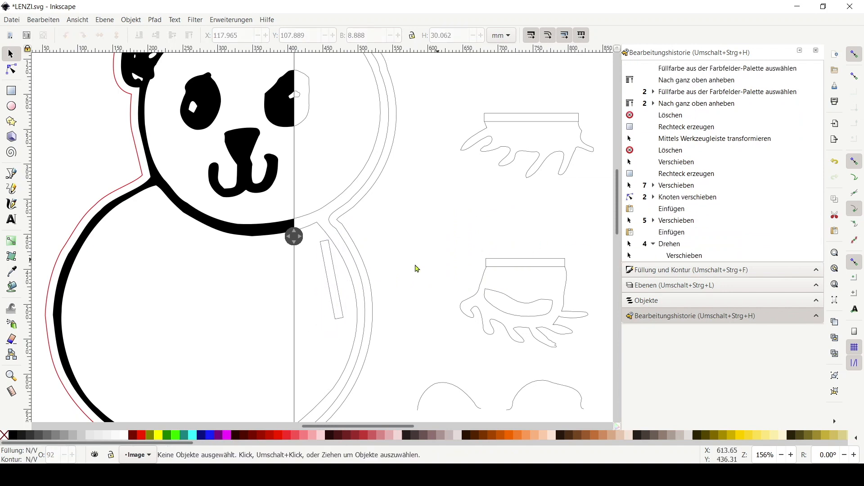
Duplicate the upper paw's rectangle, rotate it nearly vertical and place it along the body's left side
{"action": "right_click", "coordinate": [499, 116]}
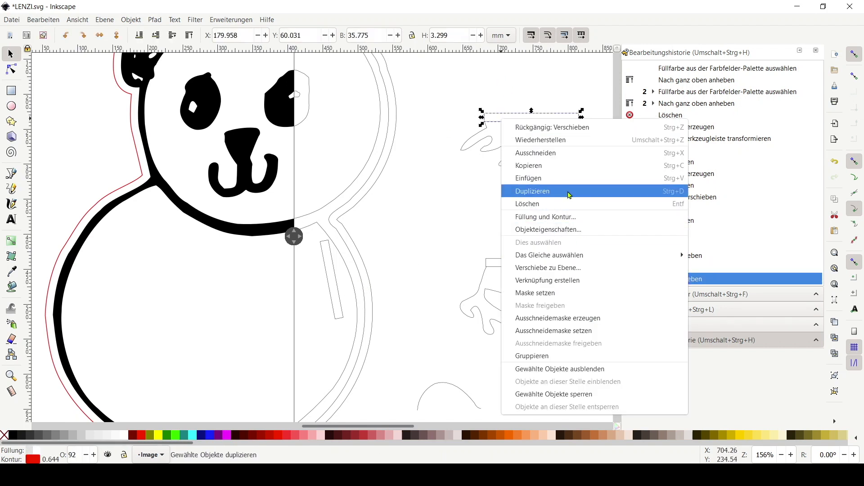
{"action": "left_click", "coordinate": [526, 191]}
{"action": "left_click_drag", "start_coordinate": [515, 114], "coordinate": [140, 273]}
{"action": "left_click", "coordinate": [141, 274]}
{"action": "left_click_drag", "start_coordinate": [205, 282], "coordinate": [83, 209]}
{"action": "scroll", "coordinate": [171, 216], "scroll_direction": "down", "scroll_amount": 3}
{"action": "scroll", "coordinate": [170, 193], "scroll_direction": "down", "scroll_amount": 3}
{"action": "left_click_drag", "start_coordinate": [150, 173], "coordinate": [366, 161]}
{"action": "scroll", "coordinate": [475, 189], "scroll_direction": "up", "scroll_amount": 3}
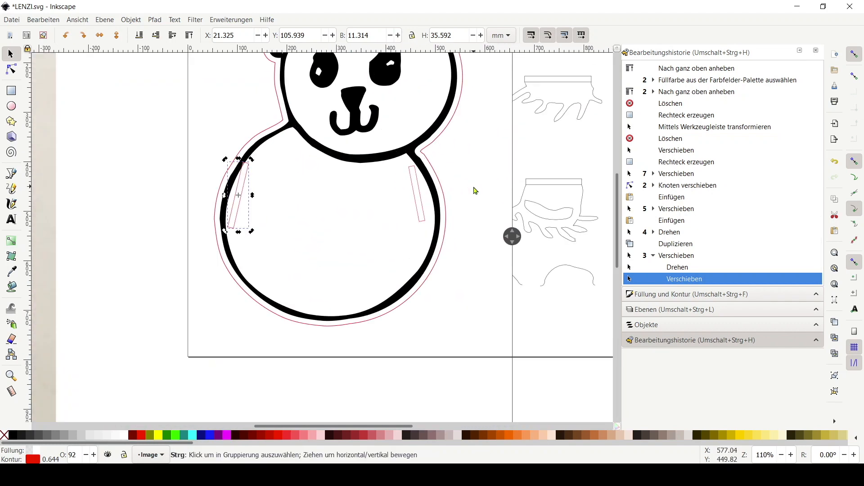
Adjust the rotation and position of the rectangle on the body's right side
{"action": "left_click", "coordinate": [392, 194]}
{"action": "left_click_drag", "start_coordinate": [392, 194], "coordinate": [404, 205]}
{"action": "scroll", "coordinate": [463, 164], "scroll_direction": "down", "scroll_amount": 1}
{"action": "left_click_drag", "start_coordinate": [463, 164], "coordinate": [326, 213]}
{"action": "left_click", "coordinate": [430, 193]}
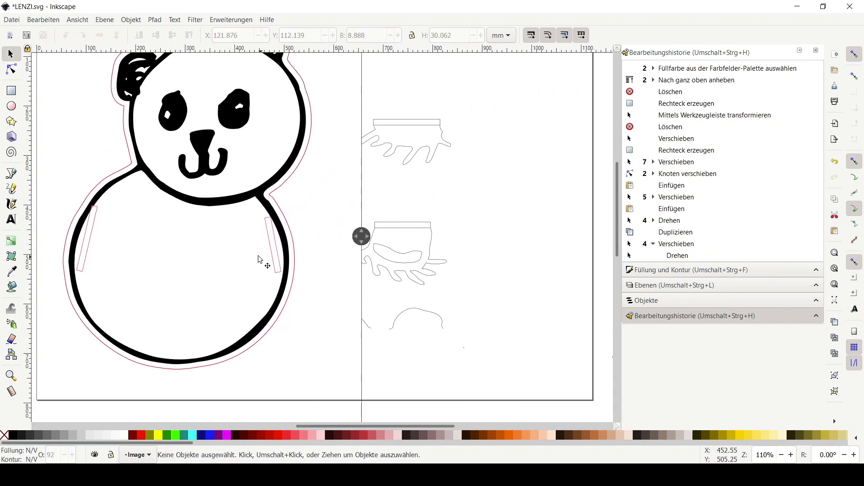
{"action": "left_click", "coordinate": [277, 263]}
{"action": "left_click", "coordinate": [277, 264]}
{"action": "left_click_drag", "start_coordinate": [284, 275], "coordinate": [286, 282]}
{"action": "left_click", "coordinate": [294, 279]}
{"action": "left_click", "coordinate": [327, 246]}
{"action": "scroll", "coordinate": [206, 258], "scroll_direction": "up", "scroll_amount": 1}
{"action": "left_click_drag", "start_coordinate": [217, 232], "coordinate": [123, 258]}
{"action": "scroll", "coordinate": [488, 263], "scroll_direction": "down", "scroll_amount": 2}
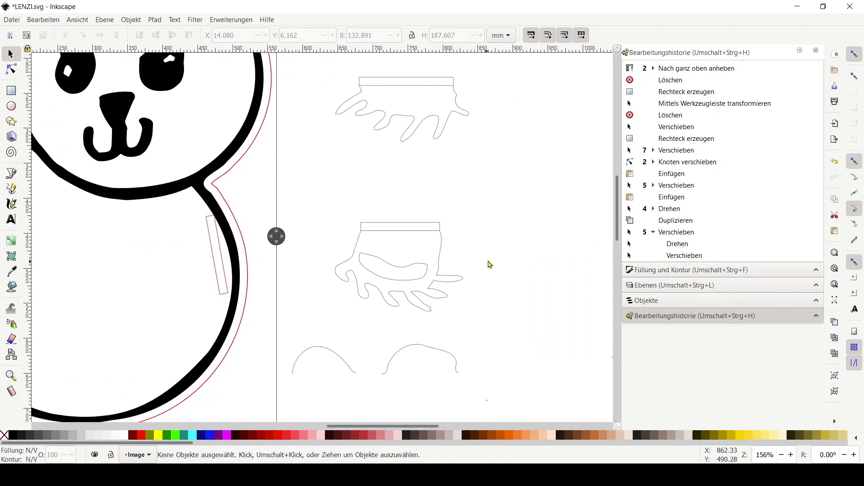
Unite the upper paw outline with its closing rectangle into one path
{"action": "left_click", "coordinate": [414, 205]}
{"action": "left_click", "coordinate": [468, 189]}
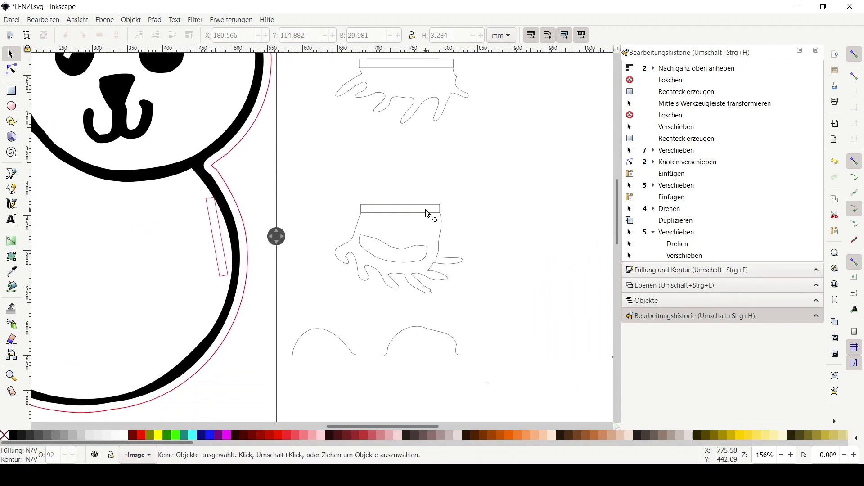
{"action": "left_click", "coordinate": [428, 62]}
{"action": "left_click", "coordinate": [459, 89], "text": "shift"}
{"action": "scroll", "coordinate": [504, 102], "scroll_direction": "up", "scroll_amount": 2}
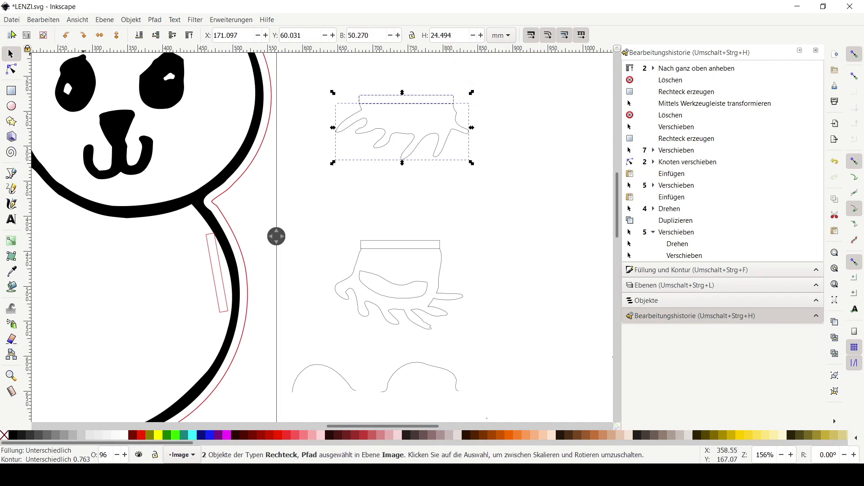
{"action": "left_click", "coordinate": [156, 20]}
{"action": "left_click", "coordinate": [165, 69]}
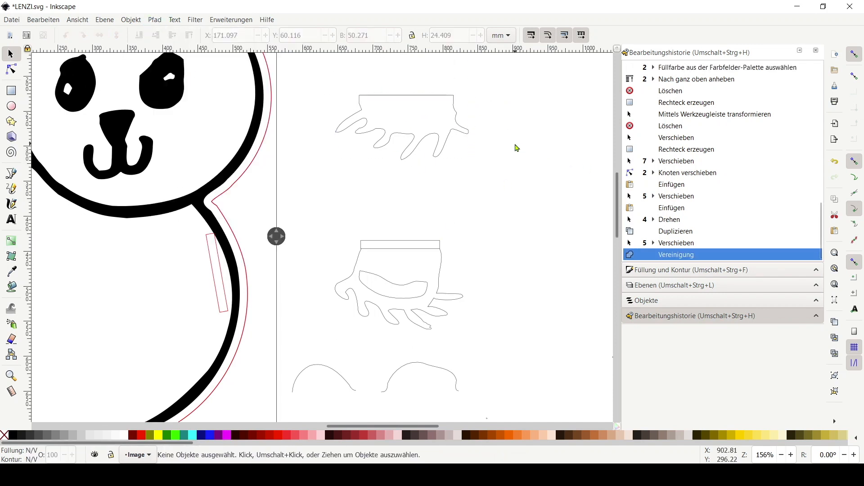
Unite the lower paw outline with its closing rectangle into one path
{"action": "left_click", "coordinate": [438, 251]}
{"action": "left_click", "coordinate": [442, 260], "text": "shift"}
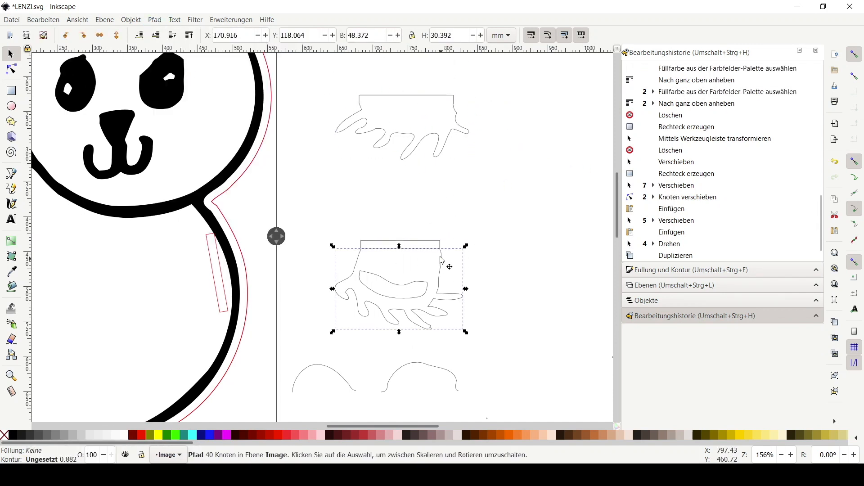
{"action": "left_click", "coordinate": [154, 19]}
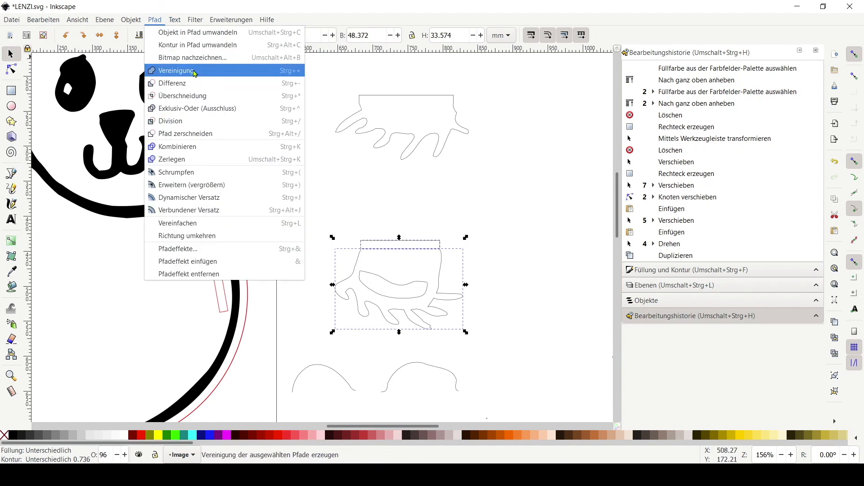
{"action": "left_click", "coordinate": [194, 71]}
Combine the lower paw outline with its inner detail shape into one path
{"action": "left_click", "coordinate": [521, 266]}
{"action": "left_click_drag", "start_coordinate": [490, 351], "coordinate": [324, 247]}
{"action": "left_click", "coordinate": [156, 20]}
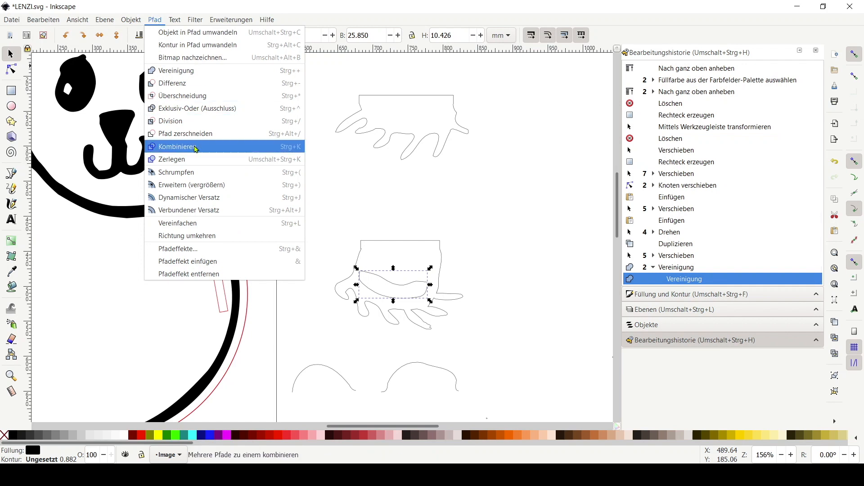
{"action": "left_click", "coordinate": [195, 147]}
{"action": "key", "text": "ctrl+z"}
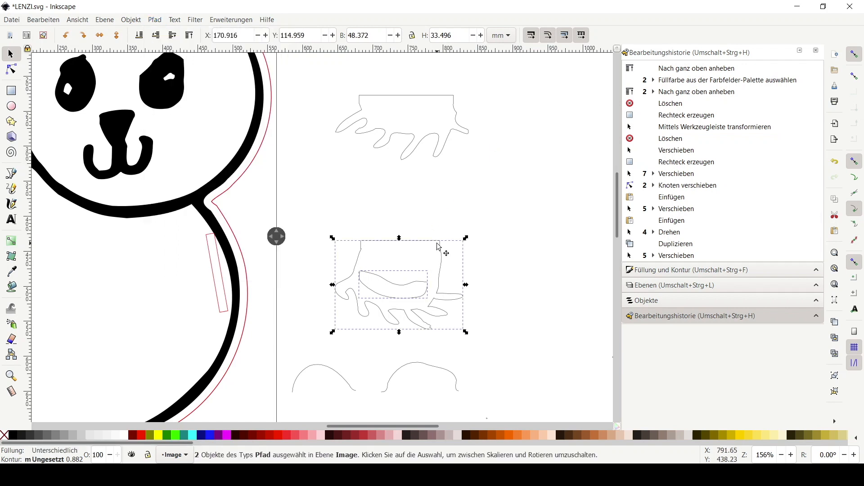
{"action": "left_click", "coordinate": [163, 20]}
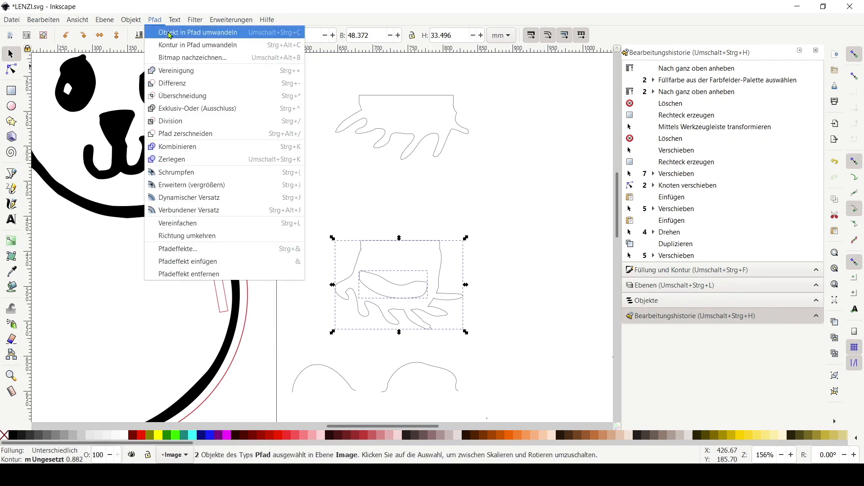
{"action": "left_click", "coordinate": [195, 147]}
Arrange the two merged paws side by side near the top of the page
{"action": "left_click_drag", "start_coordinate": [444, 255], "coordinate": [570, 109]}
{"action": "left_click", "coordinate": [443, 150], "text": "shift"}
{"action": "left_click_drag", "start_coordinate": [441, 147], "coordinate": [402, 126]}
{"action": "left_click", "coordinate": [449, 171]}
{"action": "left_click_drag", "start_coordinate": [470, 187], "coordinate": [339, 112]}
{"action": "left_click", "coordinate": [373, 122]}
{"action": "scroll", "coordinate": [428, 127], "scroll_direction": "down", "scroll_amount": 2}
{"action": "scroll", "coordinate": [469, 176], "scroll_direction": "down", "scroll_amount": 2}
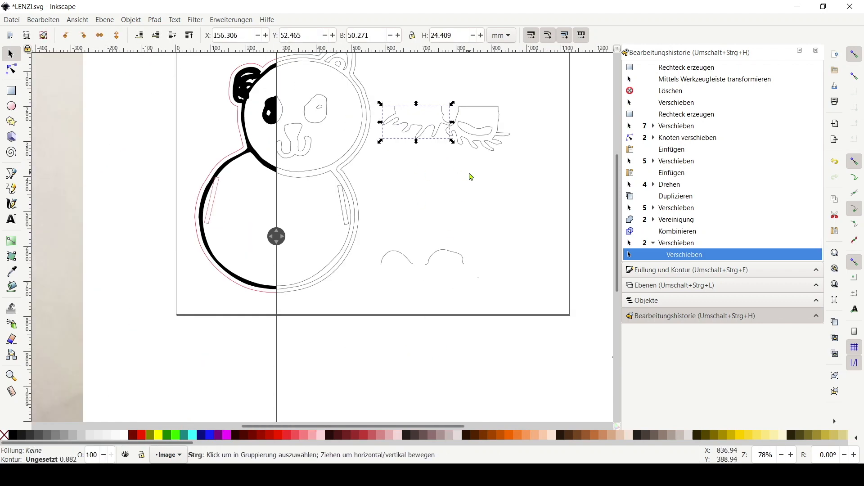
Select the two foot arcs and move them lower on the page
{"action": "left_click_drag", "start_coordinate": [514, 280], "coordinate": [378, 247]}
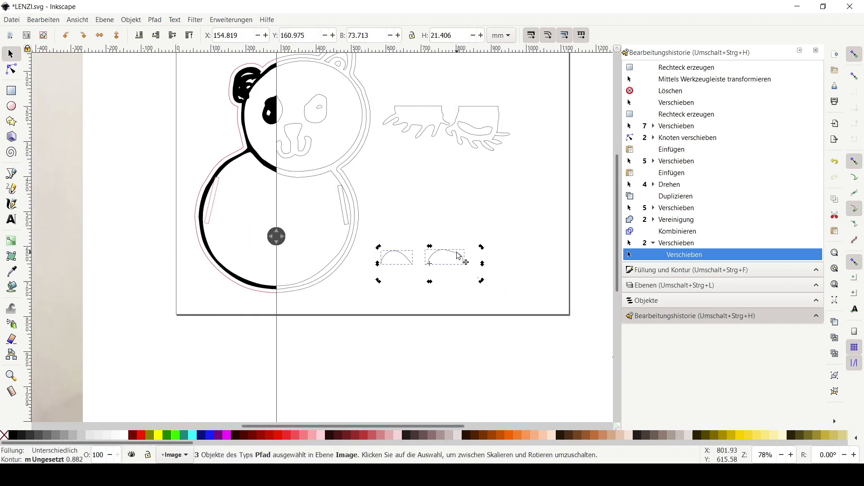
{"action": "left_click_drag", "start_coordinate": [481, 281], "coordinate": [445, 301]}
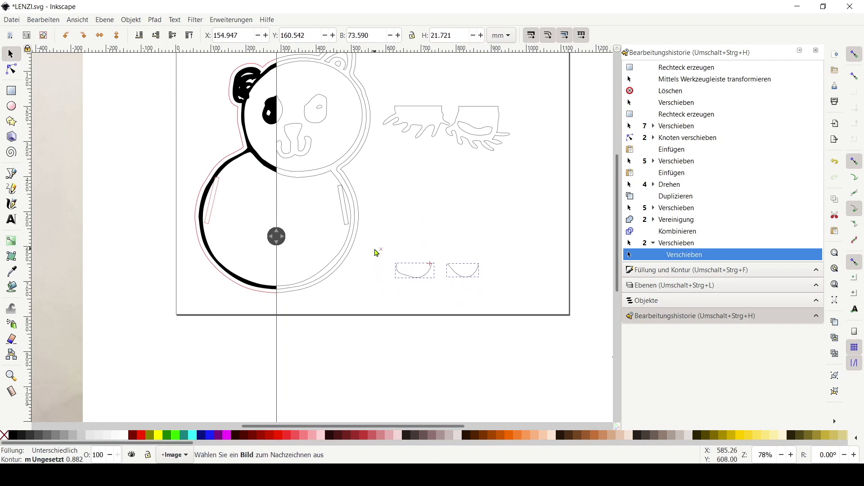
{"action": "left_click_drag", "start_coordinate": [377, 249], "coordinate": [378, 250]}
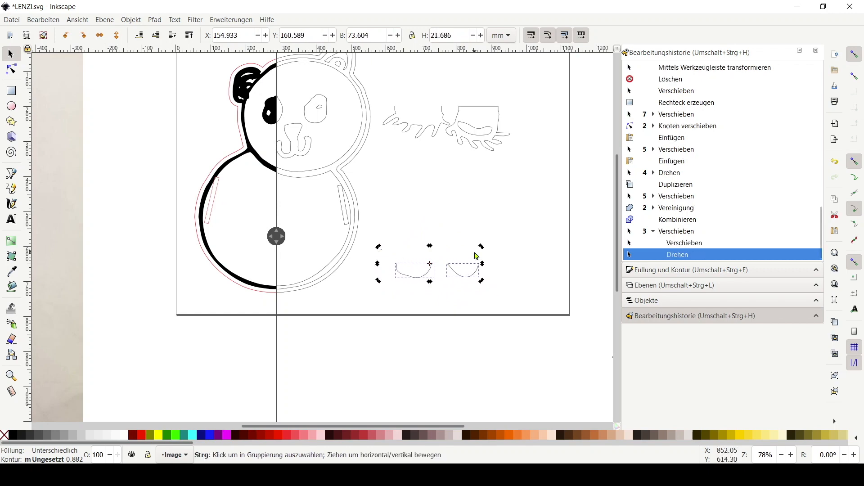
Copy the body's right-side rectangle and lay the copy horizontally across the left foot arc's open top
{"action": "scroll", "coordinate": [476, 252], "scroll_direction": "up", "scroll_amount": 1}
{"action": "left_click", "coordinate": [488, 240]}
{"action": "scroll", "coordinate": [496, 240], "scroll_direction": "down", "scroll_amount": 1}
{"action": "scroll", "coordinate": [500, 240], "scroll_direction": "up", "scroll_amount": 2}
{"action": "left_click_drag", "start_coordinate": [499, 240], "coordinate": [455, 273]}
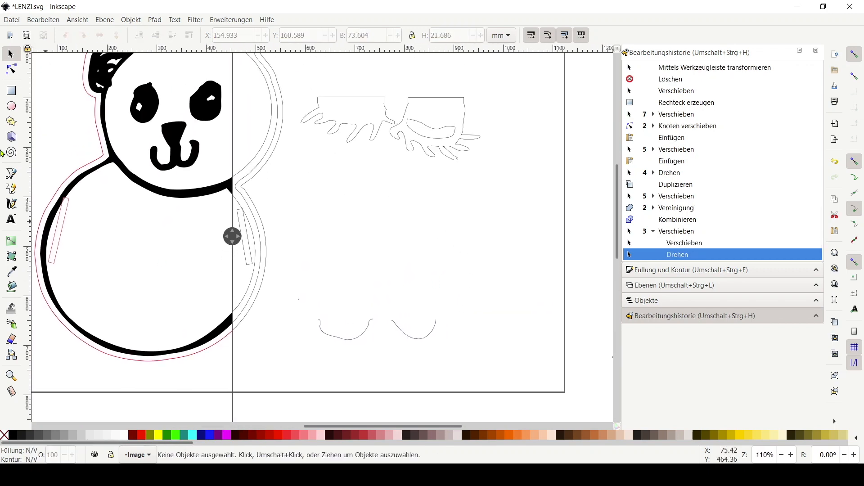
{"action": "left_click", "coordinate": [250, 257]}
{"action": "key", "text": "ctrl+c"}
{"action": "key", "text": "ctrl+v"}
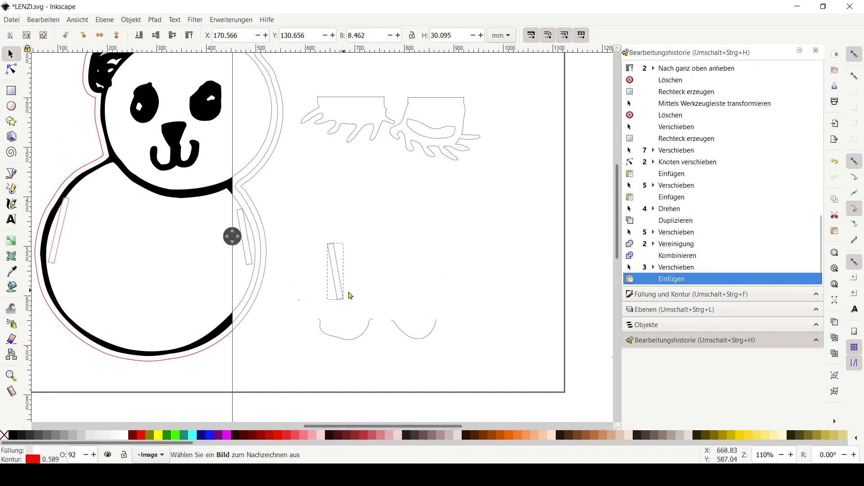
{"action": "left_click_drag", "start_coordinate": [352, 303], "coordinate": [313, 279]}
{"action": "left_click_drag", "start_coordinate": [358, 315], "coordinate": [359, 322]}
{"action": "scroll", "coordinate": [376, 321], "scroll_direction": "down", "scroll_amount": 1}
{"action": "scroll", "coordinate": [388, 340], "scroll_direction": "up", "scroll_amount": 3}
{"action": "scroll", "coordinate": [376, 340], "scroll_direction": "down", "scroll_amount": 1}
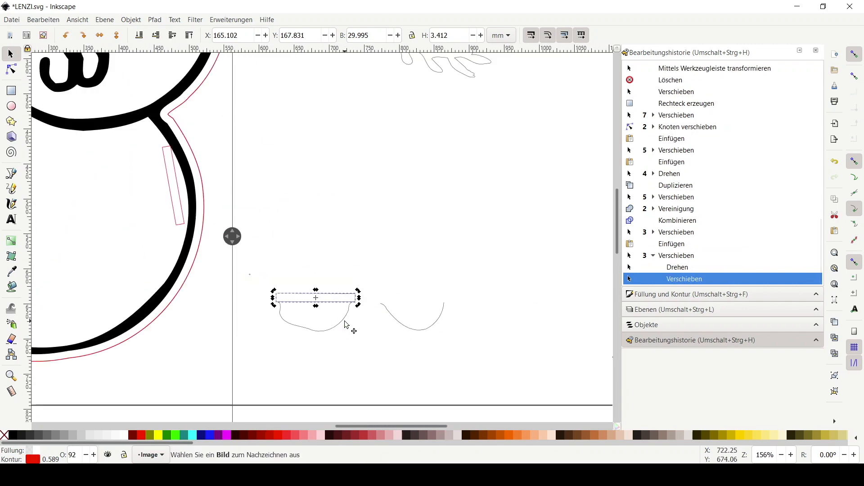
{"action": "key", "text": "Up"}
{"action": "key", "text": "Up"}
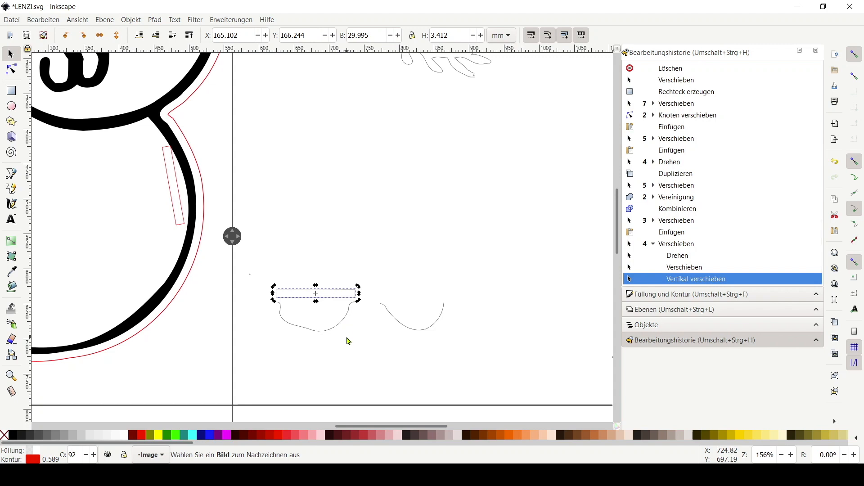
Duplicate that rectangle and fit it across the right foot arc's open top
{"action": "left_click", "coordinate": [346, 337]}
{"action": "left_click", "coordinate": [333, 291]}
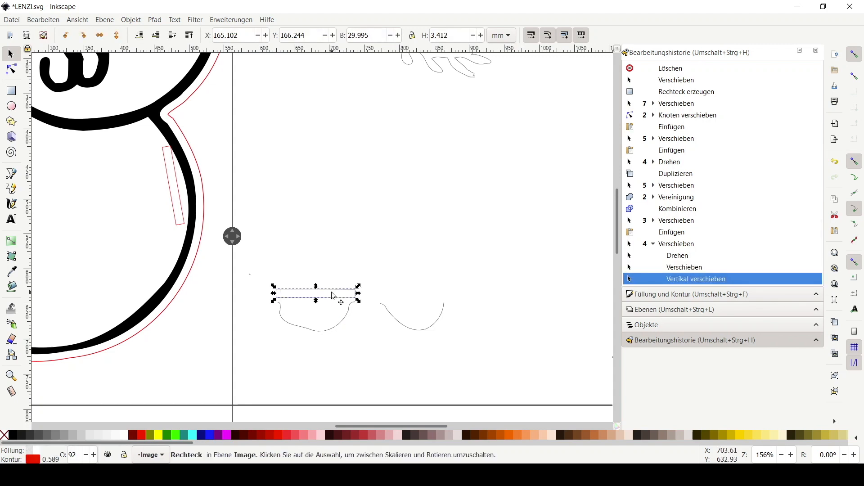
{"action": "left_click", "coordinate": [43, 19]}
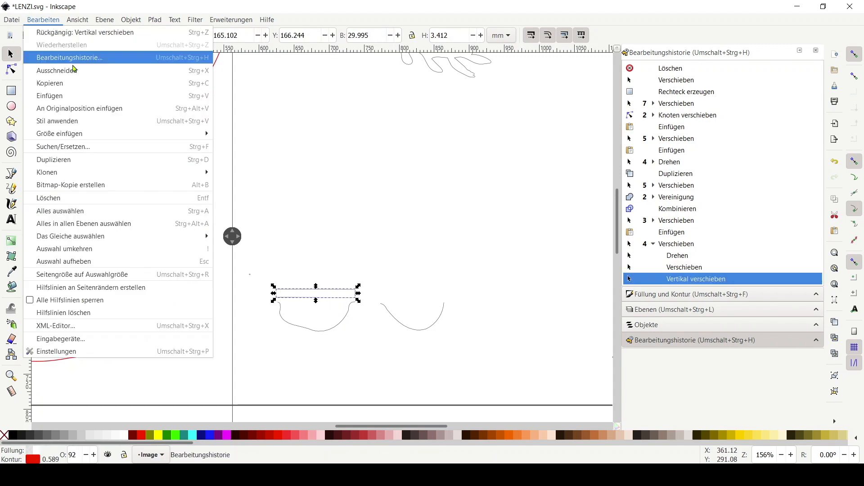
{"action": "left_click", "coordinate": [90, 160]}
{"action": "left_click_drag", "start_coordinate": [343, 296], "coordinate": [452, 300]}
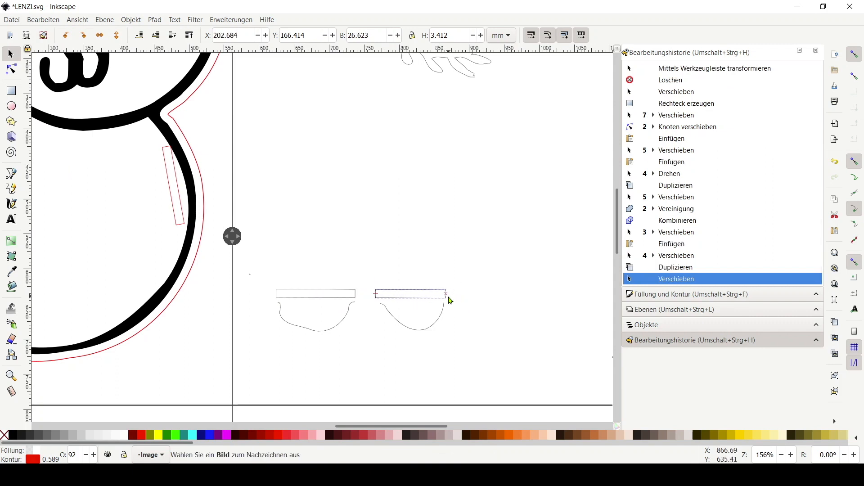
{"action": "left_click_drag", "start_coordinate": [449, 299], "coordinate": [450, 299]}
{"action": "key", "text": "ctrl+z"}
{"action": "left_click", "coordinate": [477, 312]}
{"action": "left_click_drag", "start_coordinate": [435, 329], "coordinate": [441, 333]}
{"action": "left_click", "coordinate": [372, 308]}
{"action": "scroll", "coordinate": [373, 309], "scroll_direction": "down", "scroll_amount": 1}
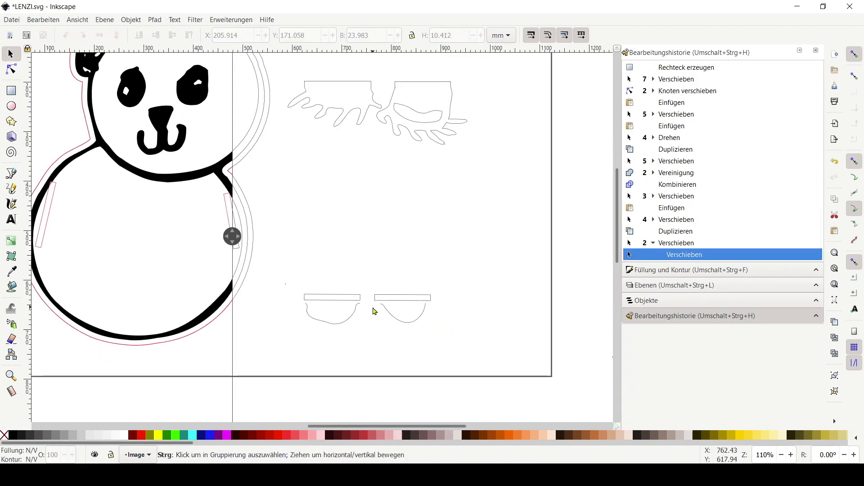
{"action": "scroll", "coordinate": [375, 311], "scroll_direction": "up", "scroll_amount": 2}
{"action": "left_click", "coordinate": [380, 296]}
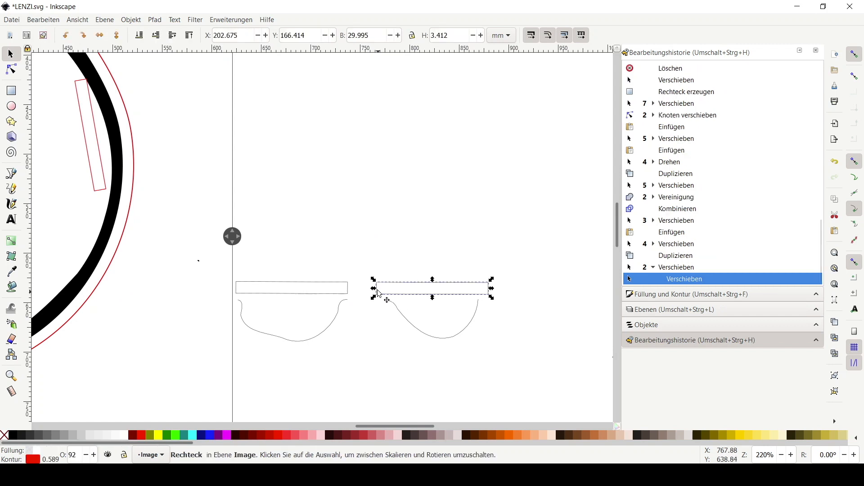
{"action": "left_click", "coordinate": [386, 299]}
{"action": "left_click", "coordinate": [376, 293]}
{"action": "left_click", "coordinate": [503, 330]}
{"action": "left_click", "coordinate": [480, 295]}
{"action": "mouse_move", "coordinate": [491, 289]}
{"action": "left_mouse_down"}
{"action": "mouse_move", "coordinate": [476, 292]}
{"action": "mouse_move", "coordinate": [481, 302]}
{"action": "left_mouse_up"}
{"action": "left_click_drag", "start_coordinate": [373, 290], "coordinate": [346, 298]}
{"action": "left_click", "coordinate": [348, 293]}
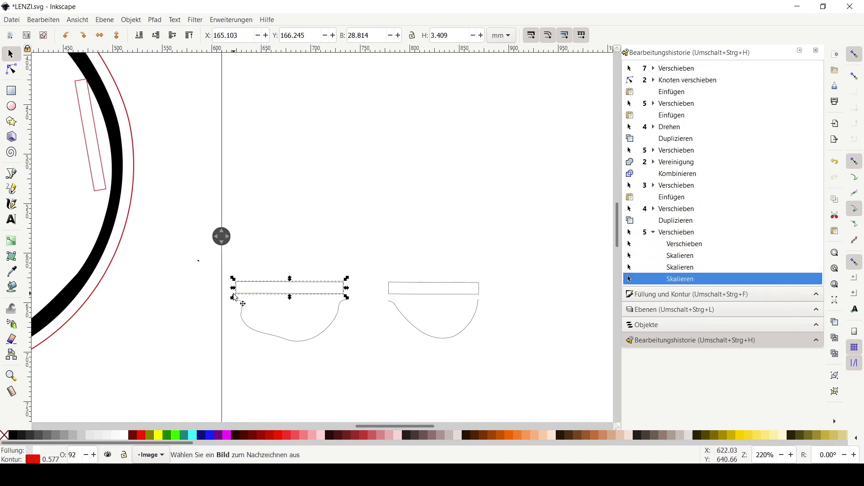
Narrow the left foot's rectangle to about 26.6 mm to match the arc's opening
{"action": "left_click_drag", "start_coordinate": [236, 291], "coordinate": [243, 307]}
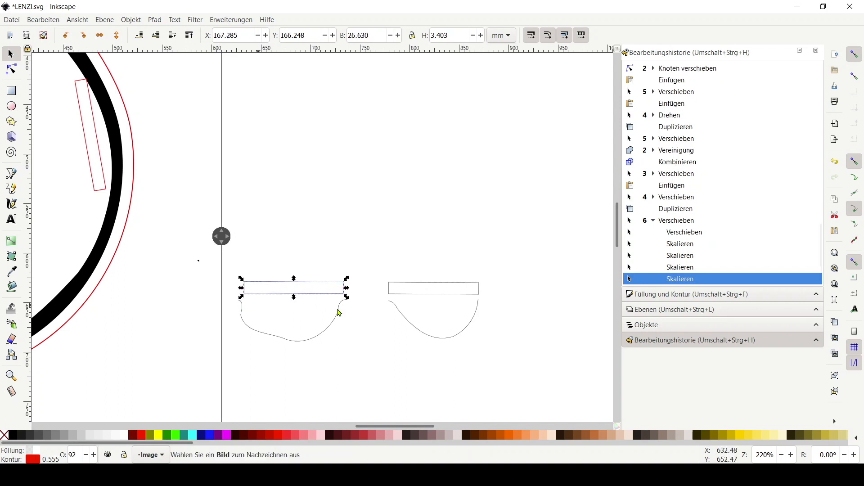
{"action": "left_click_drag", "start_coordinate": [345, 293], "coordinate": [341, 301]}
Try deleting an end node of the left foot arc with the node editor
{"action": "left_click", "coordinate": [347, 357]}
{"action": "key", "text": "n"}
{"action": "left_click", "coordinate": [352, 305]}
{"action": "key", "text": "Delete"}
{"action": "key", "text": "ctrl+z"}
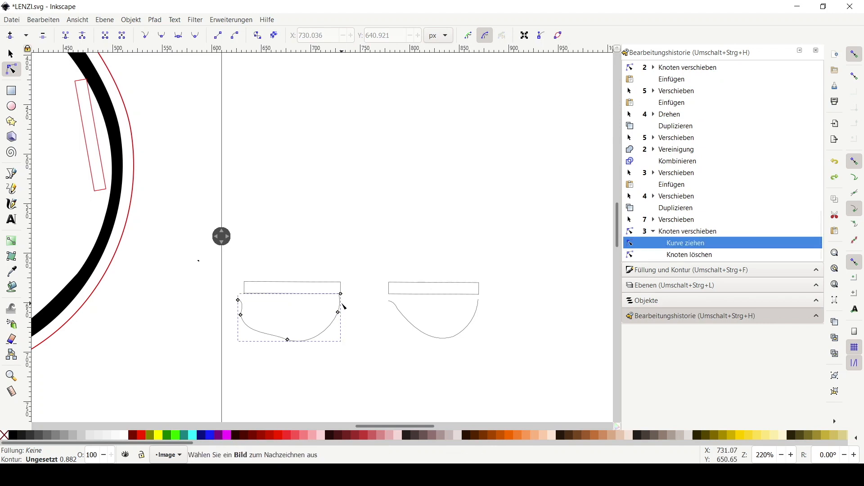
{"action": "left_click", "coordinate": [352, 327]}
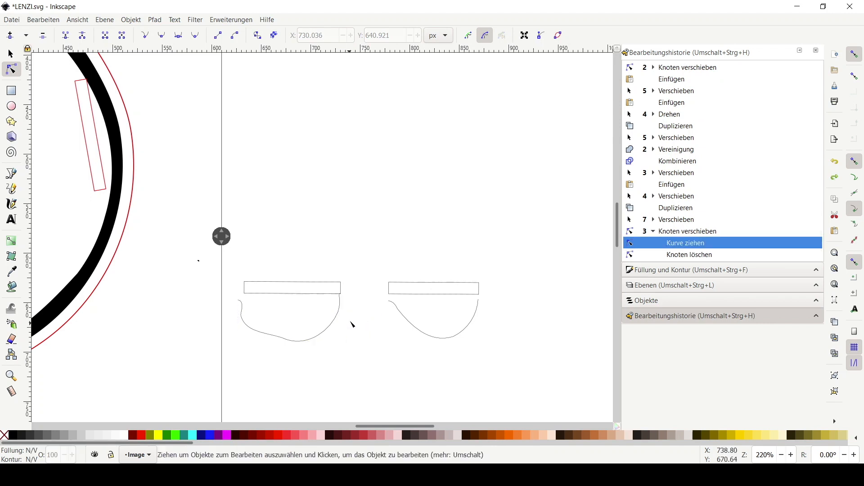
Pull the open end nodes of both foot arcs up to meet their rectangles
{"action": "left_click", "coordinate": [238, 300]}
{"action": "mouse_move", "coordinate": [238, 300]}
{"action": "left_mouse_down"}
{"action": "mouse_move", "coordinate": [245, 293]}
{"action": "mouse_move", "coordinate": [242, 307]}
{"action": "left_mouse_up"}
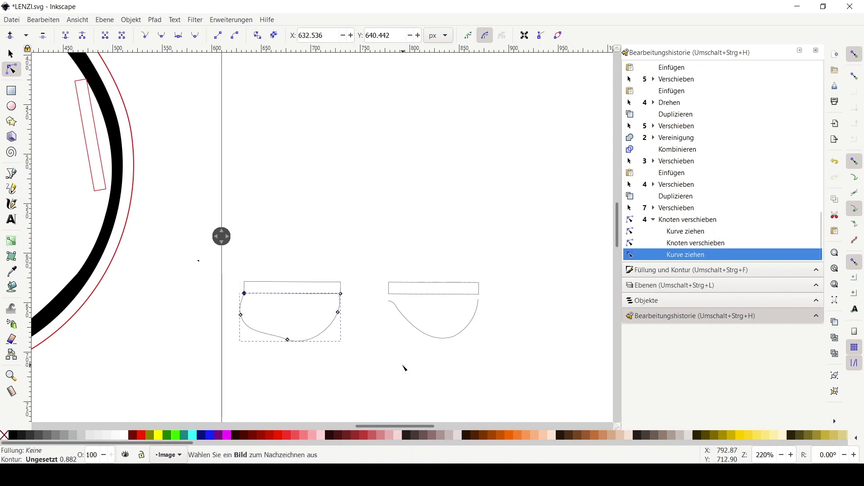
{"action": "left_click", "coordinate": [390, 304]}
{"action": "left_click_drag", "start_coordinate": [388, 301], "coordinate": [392, 300]}
{"action": "left_click_drag", "start_coordinate": [479, 298], "coordinate": [478, 294]}
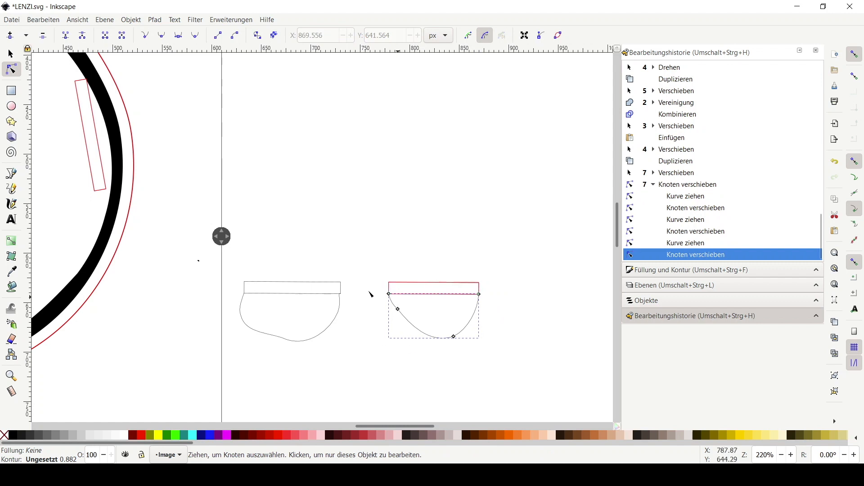
{"action": "scroll", "coordinate": [402, 300], "scroll_direction": "down", "scroll_amount": 1}
{"action": "left_click", "coordinate": [291, 322]}
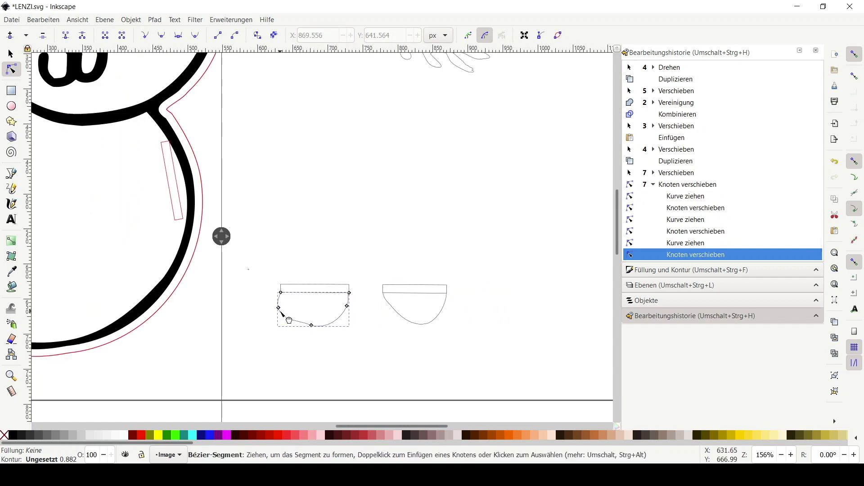
{"action": "left_click_drag", "start_coordinate": [279, 307], "coordinate": [282, 309]}
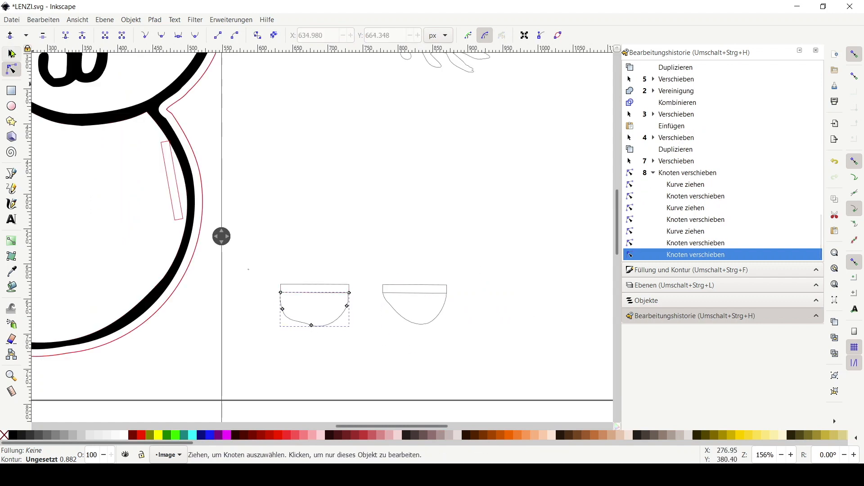
Duplicate both foot rectangles and move the copies into the lower part of the panda's body
{"action": "left_click", "coordinate": [11, 53]}
{"action": "left_click", "coordinate": [471, 234]}
{"action": "left_click", "coordinate": [331, 292]}
{"action": "left_click", "coordinate": [395, 291], "text": "shift"}
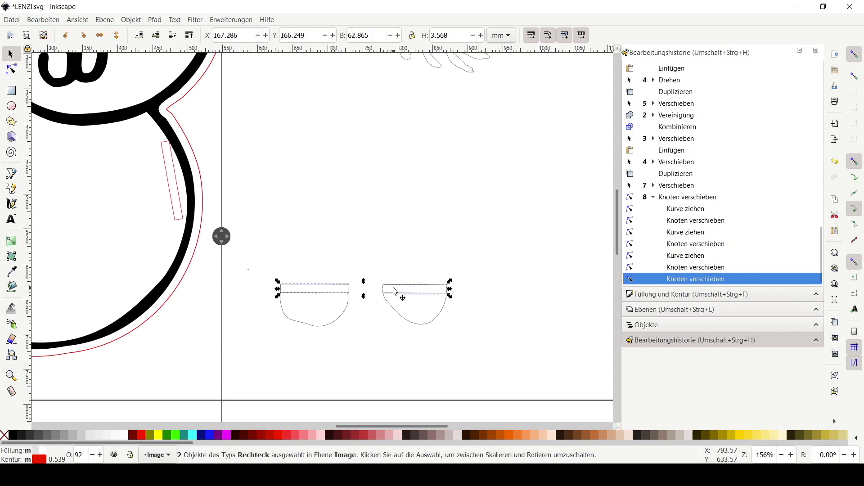
{"action": "left_click_drag", "start_coordinate": [347, 339], "coordinate": [469, 330]}
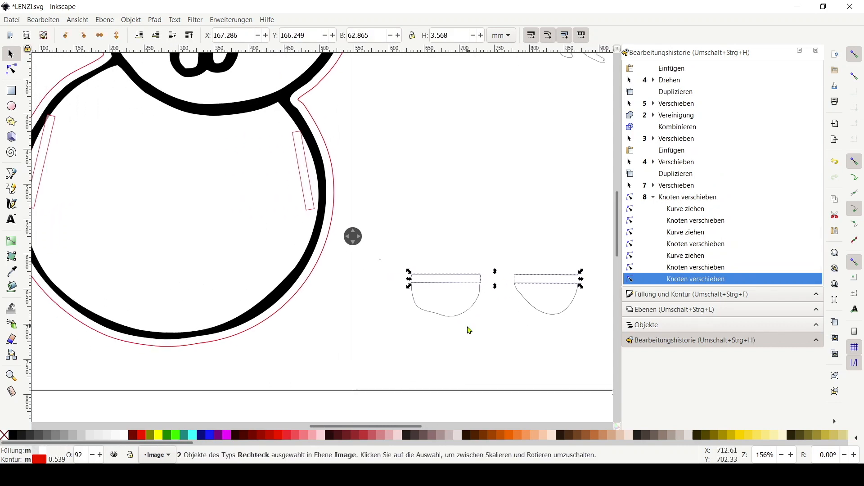
{"action": "right_click", "coordinate": [461, 276]}
{"action": "left_click", "coordinate": [488, 238]}
{"action": "mouse_move", "coordinate": [470, 282]}
{"action": "left_mouse_down"}
{"action": "mouse_move", "coordinate": [159, 303]}
{"action": "mouse_move", "coordinate": [136, 295]}
{"action": "left_mouse_up"}
Unite the left foot arc with its closing rectangle
{"action": "left_click", "coordinate": [387, 317]}
{"action": "scroll", "coordinate": [505, 312], "scroll_direction": "down", "scroll_amount": 1}
{"action": "left_click_drag", "start_coordinate": [531, 317], "coordinate": [406, 336]}
{"action": "left_click_drag", "start_coordinate": [291, 293], "coordinate": [363, 359]}
{"action": "left_click", "coordinate": [155, 20]}
{"action": "left_click", "coordinate": [184, 71]}
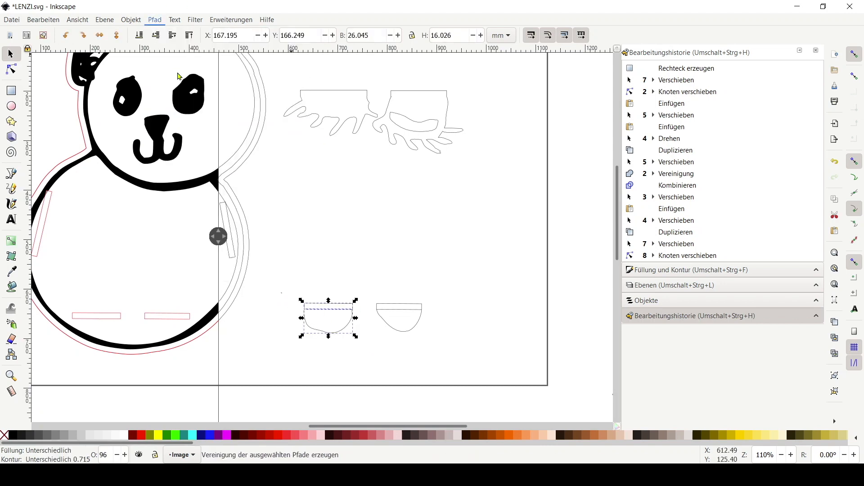
Unite the right foot arc with its closing rectangle
{"action": "left_click_drag", "start_coordinate": [378, 284], "coordinate": [457, 355]}
{"action": "left_click", "coordinate": [155, 19]}
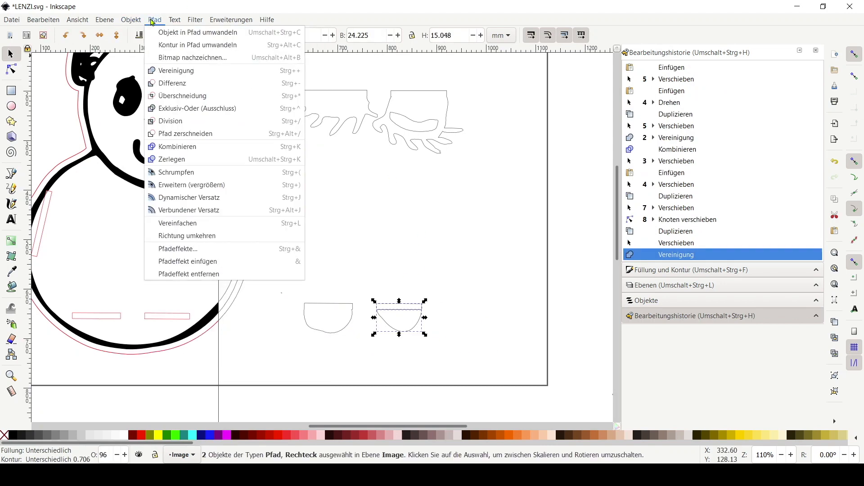
{"action": "left_click", "coordinate": [188, 72]}
{"action": "left_click", "coordinate": [398, 276]}
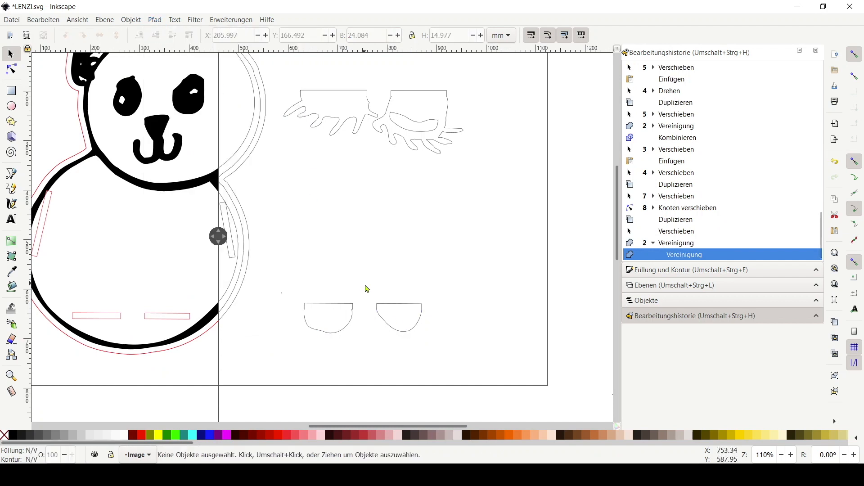
Raise the top nodes of both feet to stretch them upward into long legs
{"action": "scroll", "coordinate": [407, 232], "scroll_direction": "up", "scroll_amount": 1}
{"action": "left_click_drag", "start_coordinate": [400, 193], "coordinate": [421, 214]}
{"action": "left_click", "coordinate": [11, 71]}
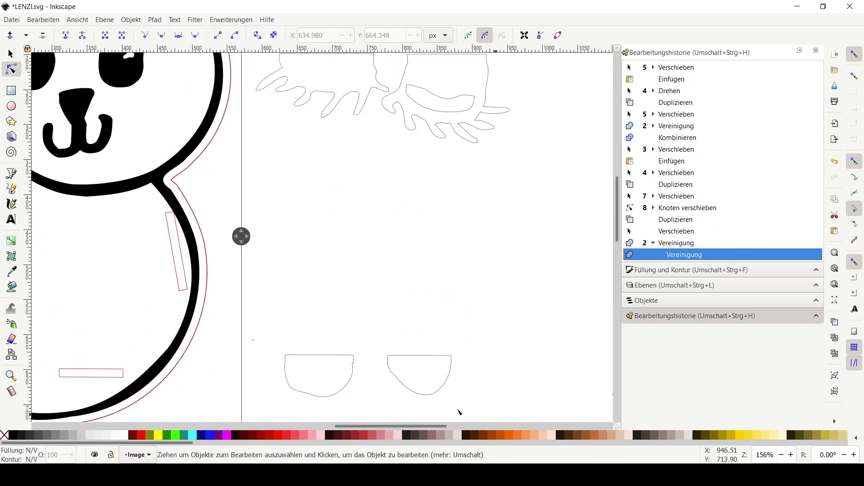
{"action": "left_click", "coordinate": [317, 359]}
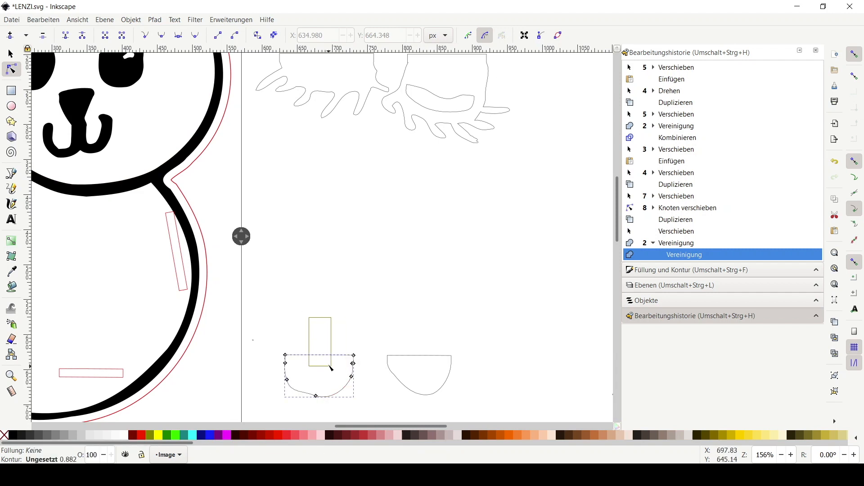
{"action": "left_click", "coordinate": [336, 356]}
{"action": "left_click", "coordinate": [431, 355], "text": "shift"}
{"action": "left_click", "coordinate": [431, 355], "text": "shift"}
{"action": "left_click", "coordinate": [431, 356], "text": "shift"}
{"action": "left_click", "coordinate": [424, 356], "text": "shift"}
{"action": "key", "text": "shift+Up"}
{"action": "key", "text": "shift+Up"}
{"action": "key", "text": "shift+Up"}
{"action": "key", "text": "shift+Up"}
{"action": "key", "text": "shift+Up"}
{"action": "key", "text": "shift+Up"}
{"action": "key", "text": "shift+Up"}
{"action": "key", "text": "shift+Up"}
{"action": "key", "text": "shift+Up"}
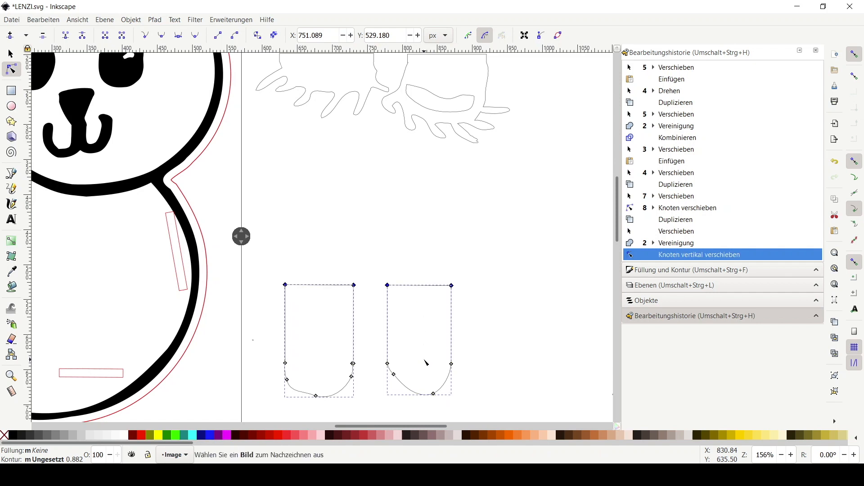
{"action": "key", "text": "shift+Up"}
{"action": "key", "text": "shift+Up"}
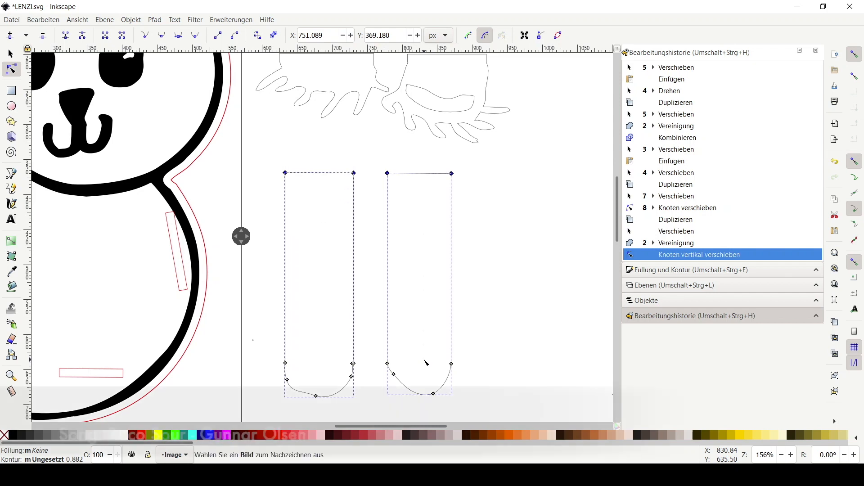
Move both legs down slightly
{"action": "scroll", "coordinate": [415, 371], "scroll_direction": "down", "scroll_amount": 1, "text": "ctrl"}
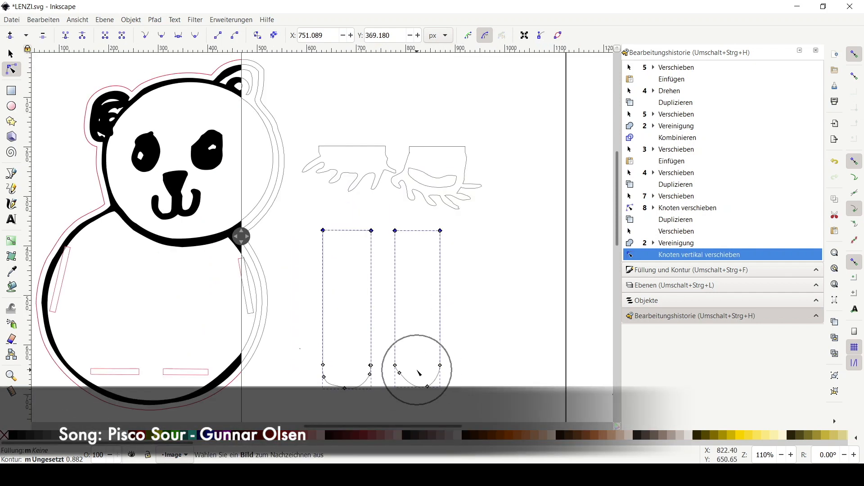
{"action": "key", "text": "s"}
{"action": "key", "text": "shift+Down"}
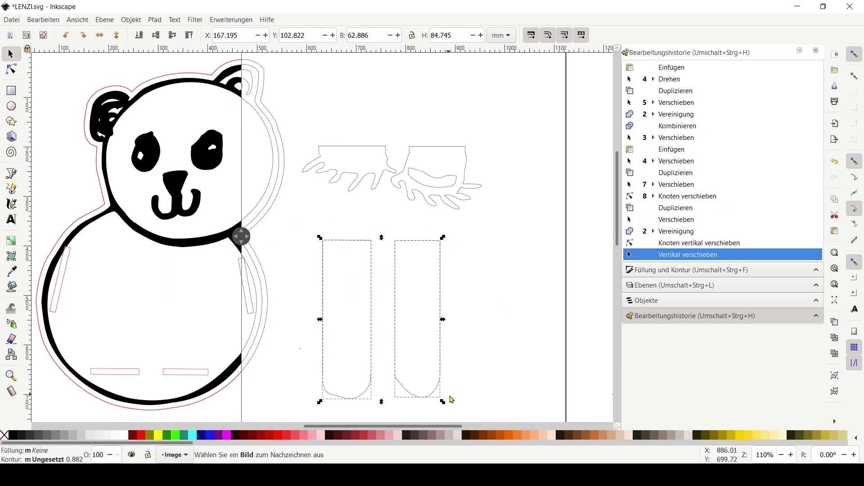
{"action": "left_click", "coordinate": [514, 373]}
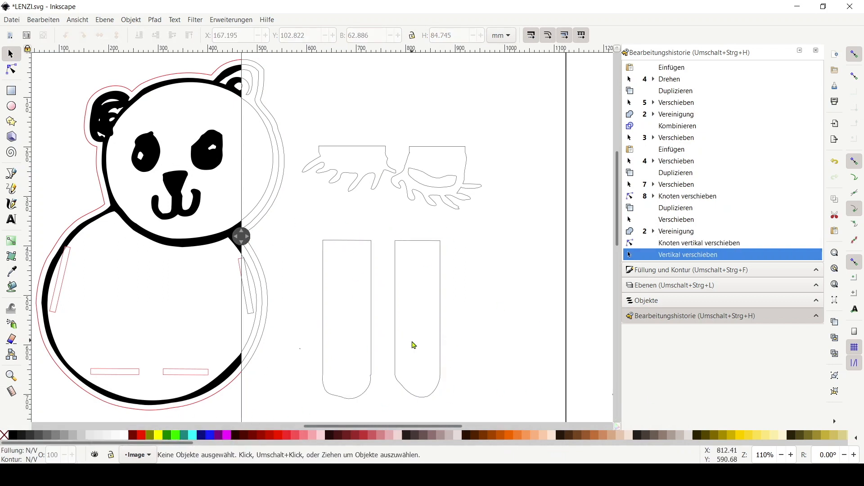
Draw a rectangle about 150 × 127 px bridging the gap between the two legs
{"action": "scroll", "coordinate": [443, 376], "scroll_direction": "up", "scroll_amount": 1, "text": "ctrl"}
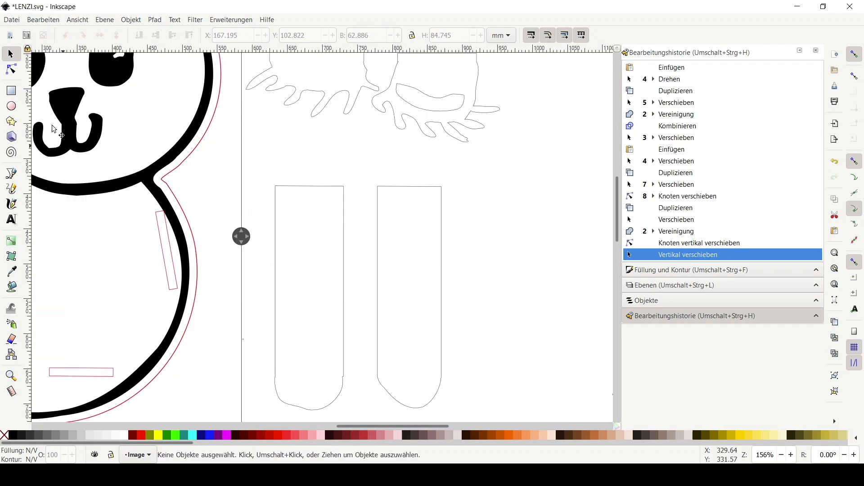
{"action": "key", "text": "r"}
{"action": "left_click_drag", "start_coordinate": [323, 238], "coordinate": [219, 238]}
{"action": "scroll", "coordinate": [353, 243], "scroll_direction": "down", "scroll_amount": 1, "text": "ctrl"}
{"action": "left_click_drag", "start_coordinate": [350, 245], "coordinate": [422, 300]}
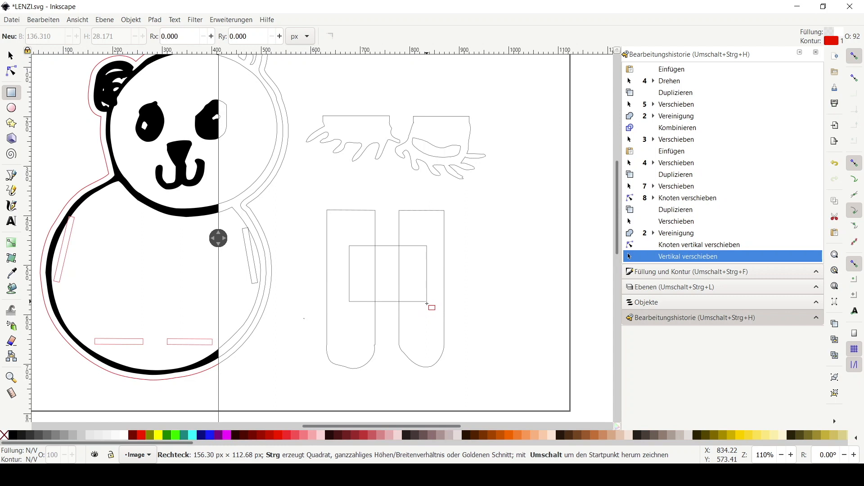
{"action": "left_click_drag", "start_coordinate": [424, 309], "coordinate": [424, 310]}
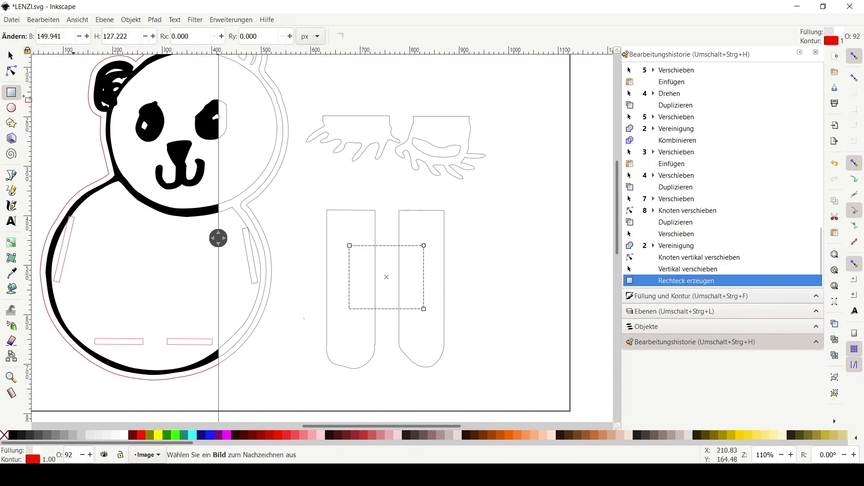
Unite both legs and the bridging rectangle into one shape
{"action": "left_click", "coordinate": [11, 56]}
{"action": "left_click_drag", "start_coordinate": [490, 289], "coordinate": [355, 338]}
{"action": "left_click", "coordinate": [401, 340]}
{"action": "left_click", "coordinate": [375, 341], "text": "shift"}
{"action": "left_click", "coordinate": [381, 306], "text": "shift"}
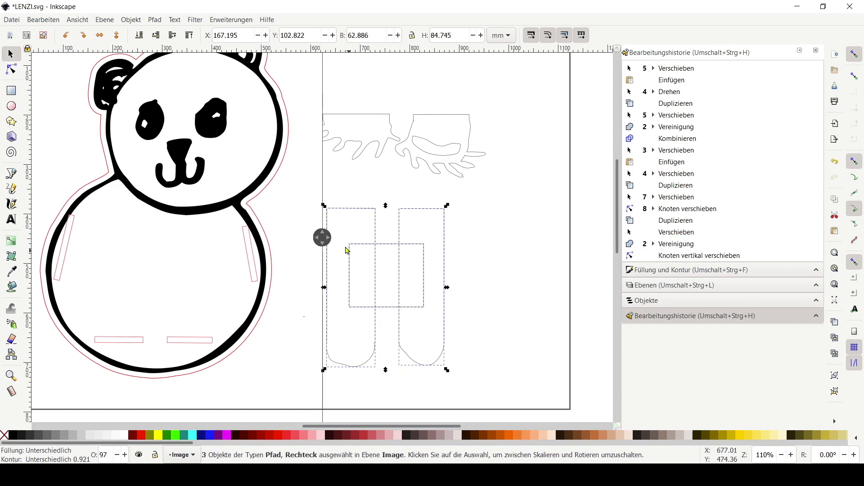
{"action": "left_click", "coordinate": [154, 20]}
{"action": "left_click", "coordinate": [202, 72]}
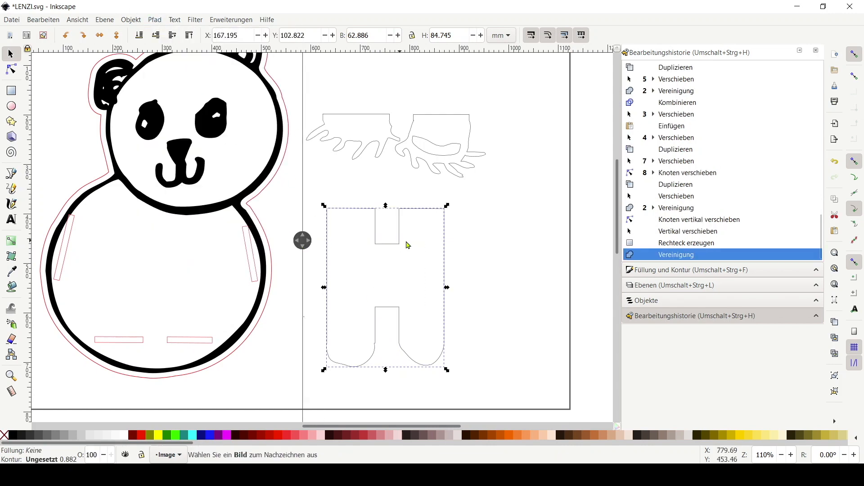
Straighten the inner leg edges by nudging the nodes where the legs meet the foot curves
{"action": "left_click", "coordinate": [493, 239]}
{"action": "scroll", "coordinate": [436, 368], "scroll_direction": "up", "scroll_amount": 1, "text": "ctrl"}
{"action": "key", "text": "space"}
{"action": "left_click_drag", "start_coordinate": [372, 317], "coordinate": [432, 307]}
{"action": "left_click_drag", "start_coordinate": [362, 241], "coordinate": [308, 244]}
{"action": "left_click", "coordinate": [12, 69]}
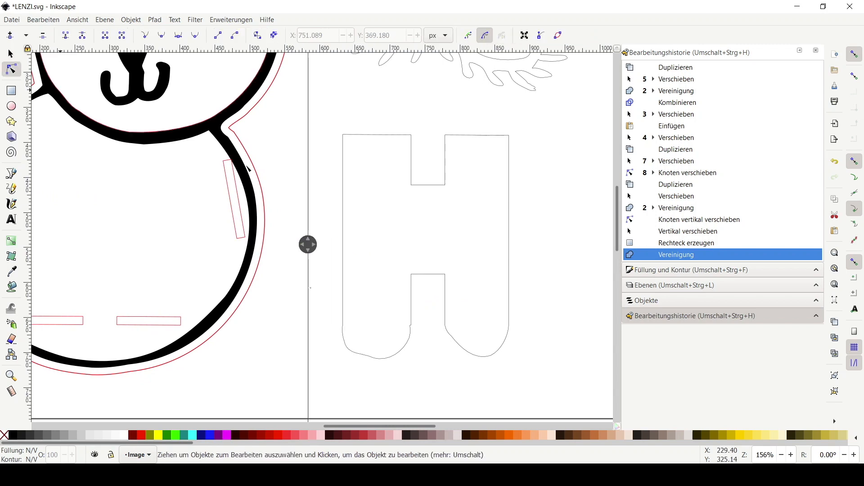
{"action": "left_click", "coordinate": [411, 330]}
{"action": "scroll", "coordinate": [411, 337], "scroll_direction": "up", "scroll_amount": 2, "text": "ctrl"}
{"action": "left_click_drag", "start_coordinate": [411, 337], "coordinate": [500, 307]}
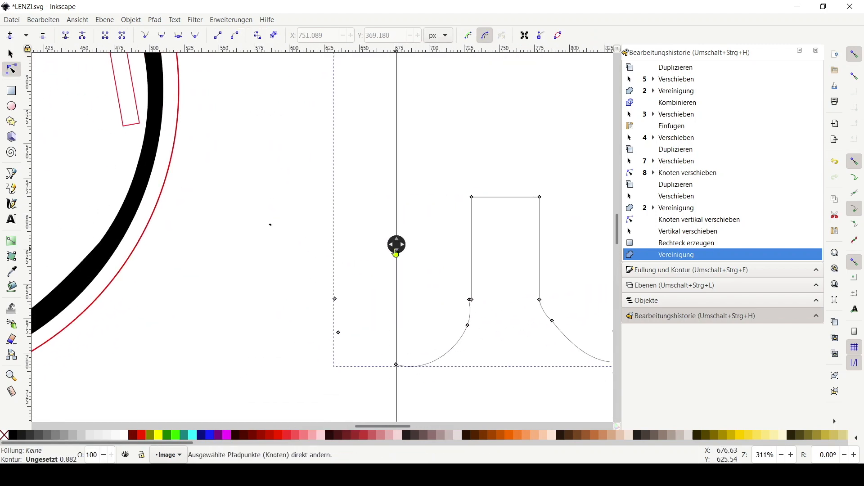
{"action": "left_click_drag", "start_coordinate": [398, 246], "coordinate": [198, 235]}
{"action": "left_click", "coordinate": [482, 298]}
{"action": "left_click", "coordinate": [471, 300]}
{"action": "left_click_drag", "start_coordinate": [471, 300], "coordinate": [469, 295]}
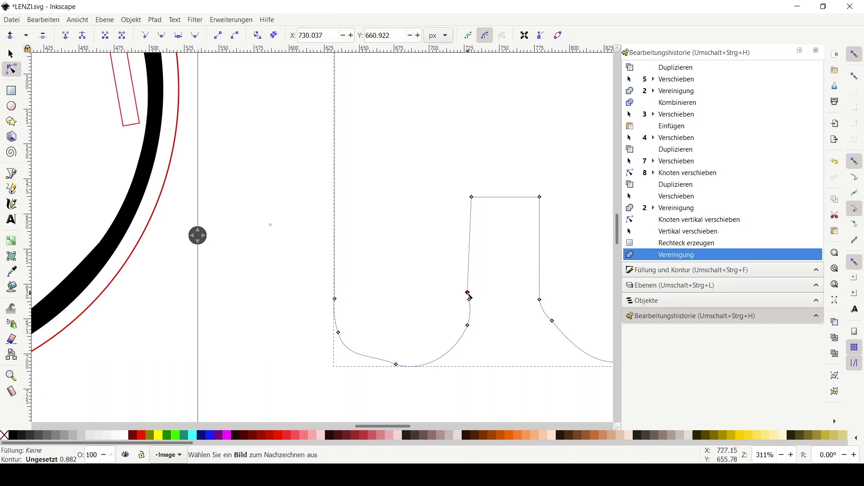
{"action": "left_click_drag", "start_coordinate": [540, 300], "coordinate": [543, 299]}
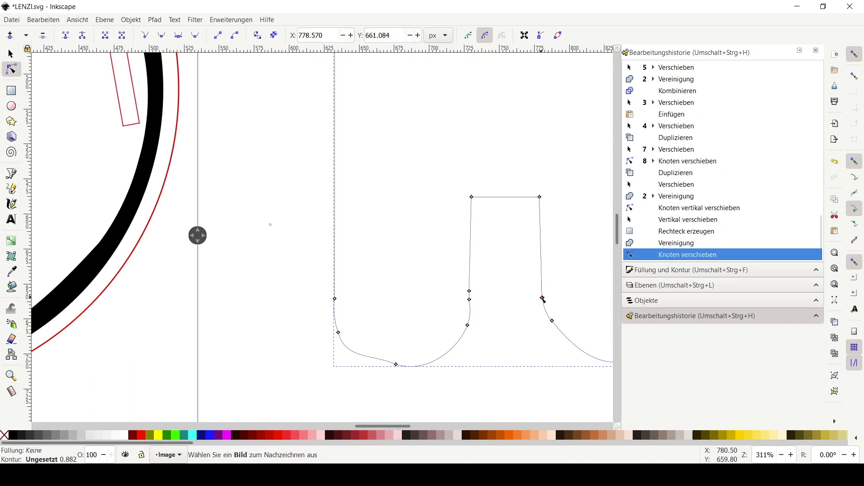
{"action": "left_click_drag", "start_coordinate": [468, 325], "coordinate": [465, 328]}
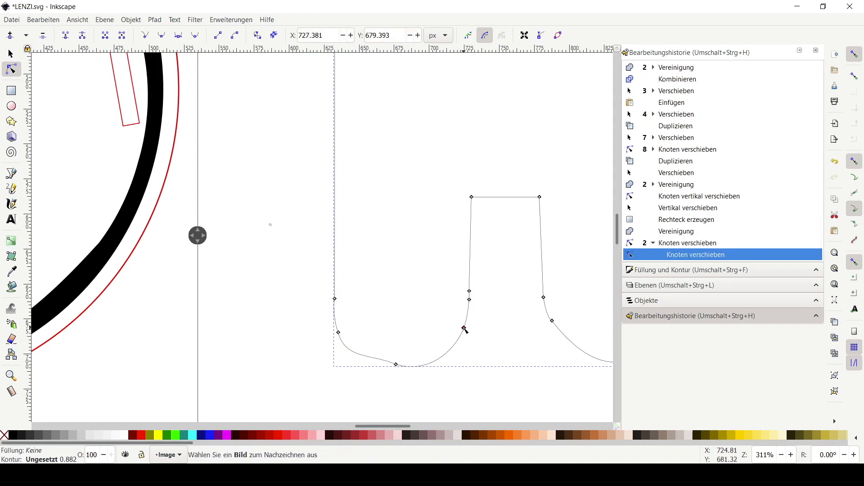
{"action": "left_click_drag", "start_coordinate": [439, 365], "coordinate": [439, 360]}
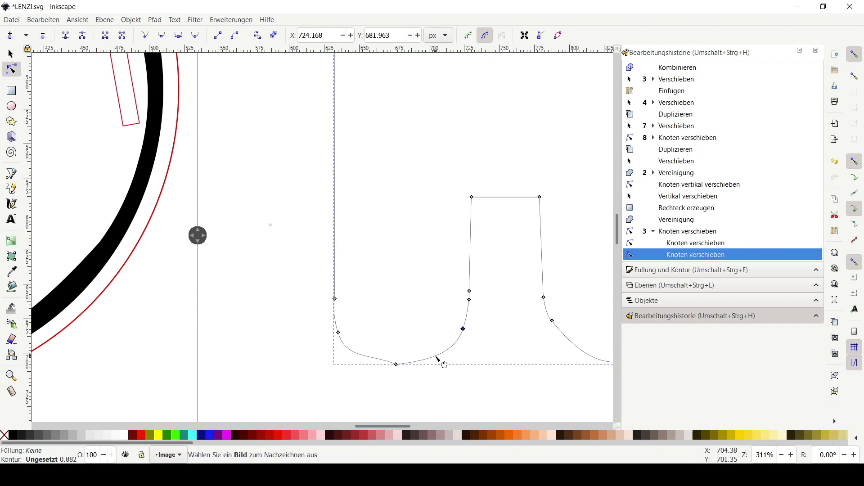
Reshape the left foot's outer curve by dragging its bottom segment and side node
{"action": "left_click", "coordinate": [395, 366]}
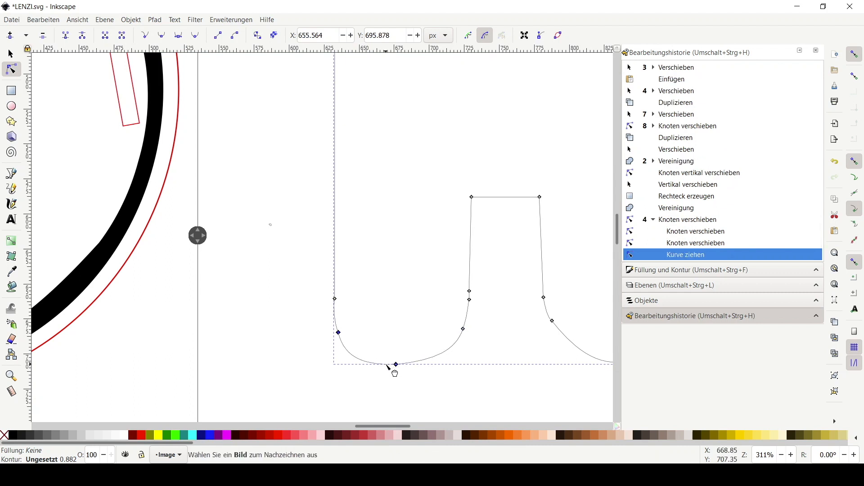
{"action": "left_click_drag", "start_coordinate": [388, 367], "coordinate": [342, 336]}
{"action": "left_click_drag", "start_coordinate": [335, 299], "coordinate": [339, 299]}
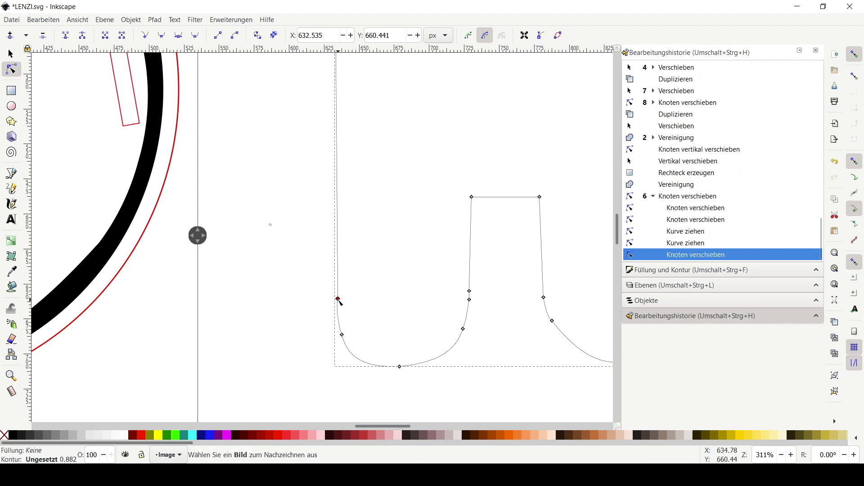
Adjust the right foot's outer side and inner curve nodes to even out its shape
{"action": "scroll", "coordinate": [282, 361], "scroll_direction": "right", "scroll_amount": 10}
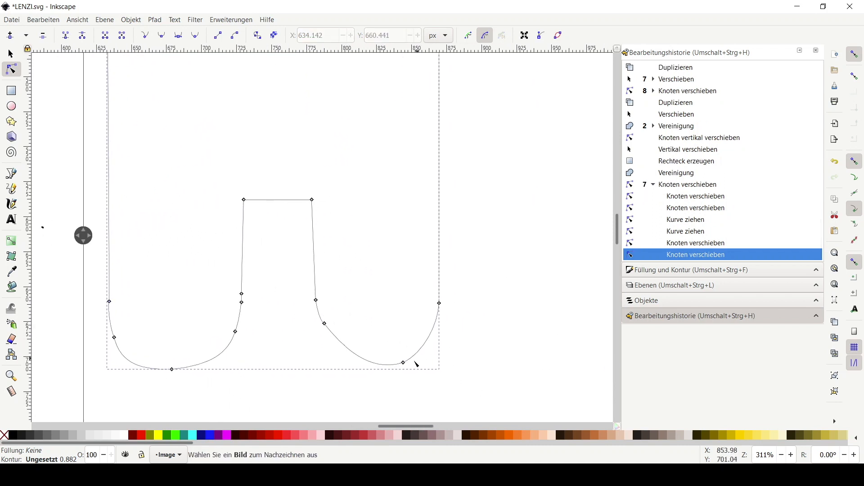
{"action": "left_click_drag", "start_coordinate": [441, 305], "coordinate": [437, 307]}
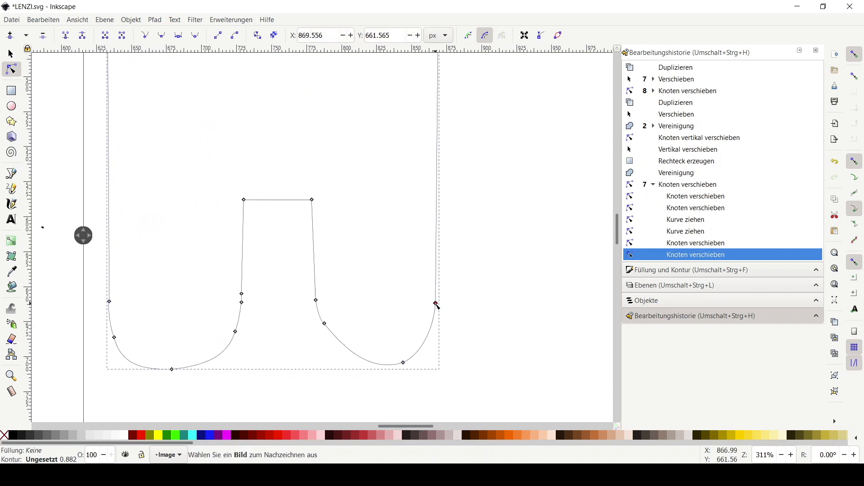
{"action": "left_click_drag", "start_coordinate": [324, 323], "coordinate": [332, 338]}
{"action": "left_click_drag", "start_coordinate": [316, 300], "coordinate": [319, 302]}
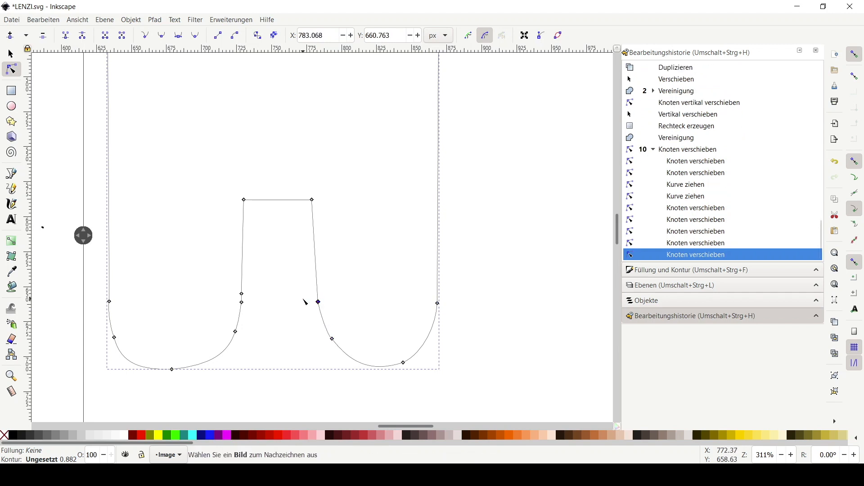
Move the leg shape onto the lower part of the panda's body
{"action": "scroll", "coordinate": [305, 270], "scroll_direction": "up", "scroll_amount": 2}
{"action": "scroll", "coordinate": [305, 269], "scroll_direction": "down", "scroll_amount": 5}
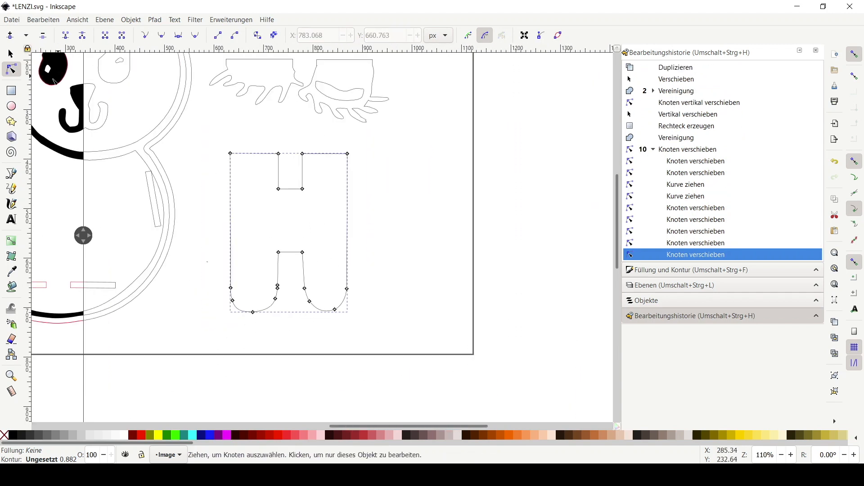
{"action": "left_click", "coordinate": [12, 54]}
{"action": "left_click", "coordinate": [382, 220]}
{"action": "left_click_drag", "start_coordinate": [383, 222], "coordinate": [577, 253]}
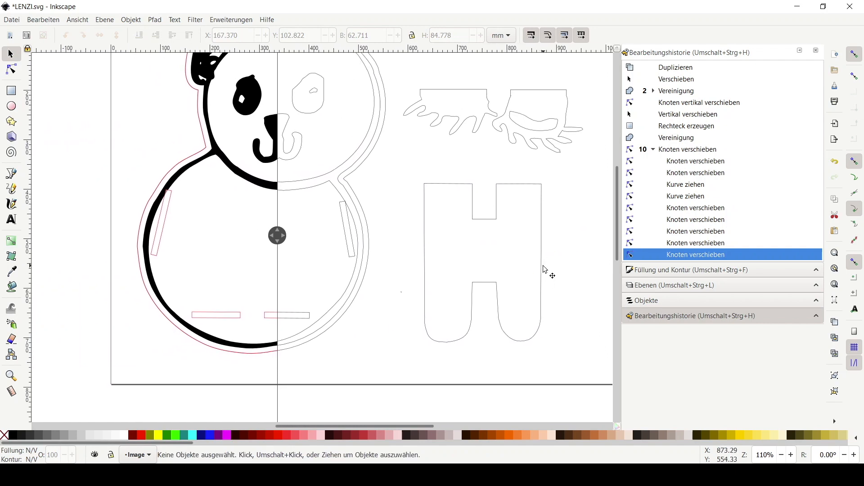
{"action": "left_click_drag", "start_coordinate": [270, 248], "coordinate": [166, 241]}
{"action": "left_click_drag", "start_coordinate": [483, 223], "coordinate": [243, 226]}
{"action": "scroll", "coordinate": [285, 308], "scroll_direction": "down", "scroll_amount": 1}
{"action": "scroll", "coordinate": [283, 304], "scroll_direction": "up", "scroll_amount": 4}
{"action": "scroll", "coordinate": [272, 302], "scroll_direction": "down", "scroll_amount": 1}
{"action": "left_click_drag", "start_coordinate": [273, 302], "coordinate": [428, 285]}
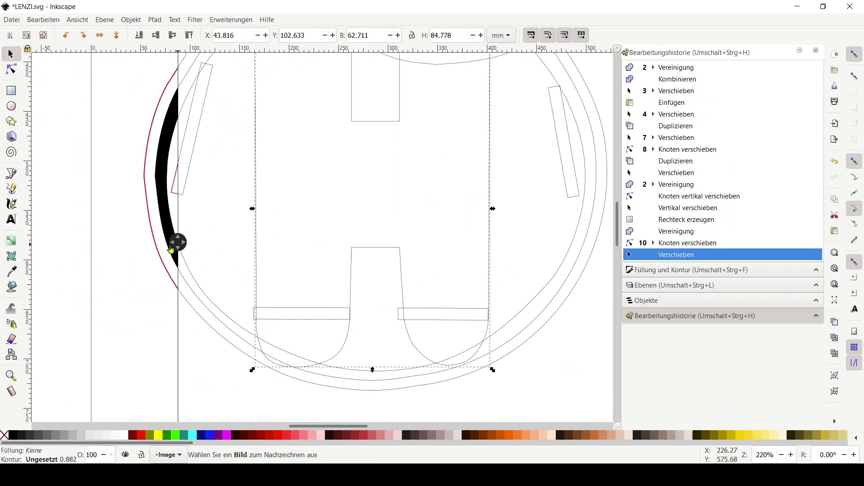
Fine-tune the leg shape's position over the body in small steps
{"action": "key", "text": "Left"}
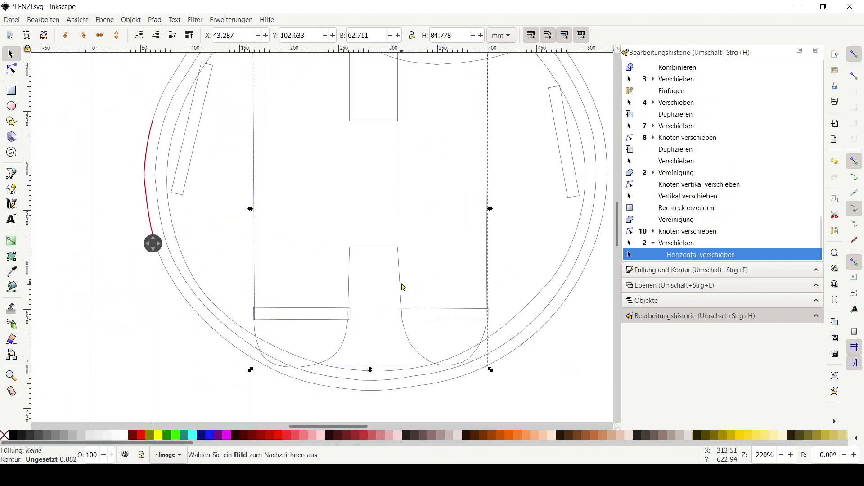
{"action": "key", "text": "shift+Up"}
{"action": "key", "text": "shift+Up"}
{"action": "key", "text": "shift+Up"}
{"action": "key", "text": "shift+Down"}
{"action": "key", "text": "shift+Down"}
{"action": "key", "text": "shift+Down"}
{"action": "key", "text": "shift+Up"}
{"action": "key", "text": "shift+Down"}
{"action": "key", "text": "shift+Down"}
{"action": "key", "text": "shift+Down"}
{"action": "key", "text": "shift+Down"}
{"action": "key", "text": "Up"}
{"action": "key", "text": "Down"}
{"action": "key", "text": "Up"}
{"action": "key", "text": "Up"}
{"action": "key", "text": "Up"}
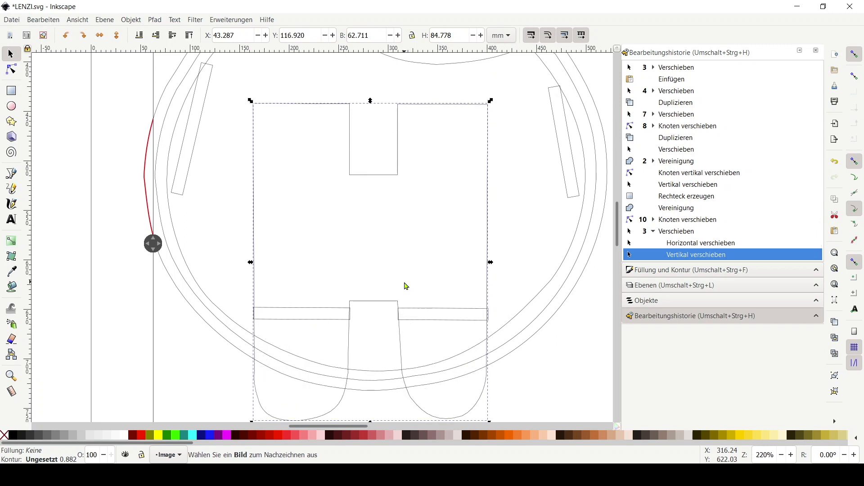
Nudge the top-right node of the inner leg notch slightly to the right
{"action": "scroll", "coordinate": [407, 286], "scroll_direction": "down", "scroll_amount": 1}
{"action": "scroll", "coordinate": [383, 283], "scroll_direction": "up", "scroll_amount": 2, "text": "ctrl"}
{"action": "left_click", "coordinate": [12, 68]}
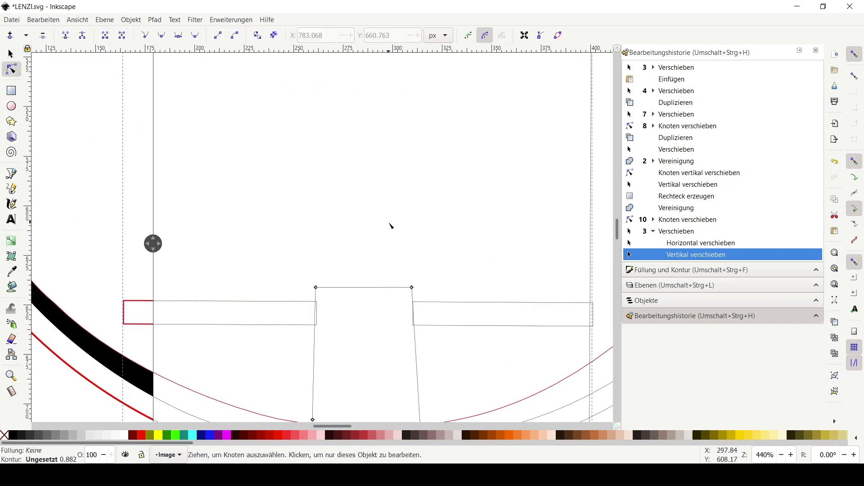
{"action": "left_click", "coordinate": [412, 288]}
{"action": "key", "text": "Right"}
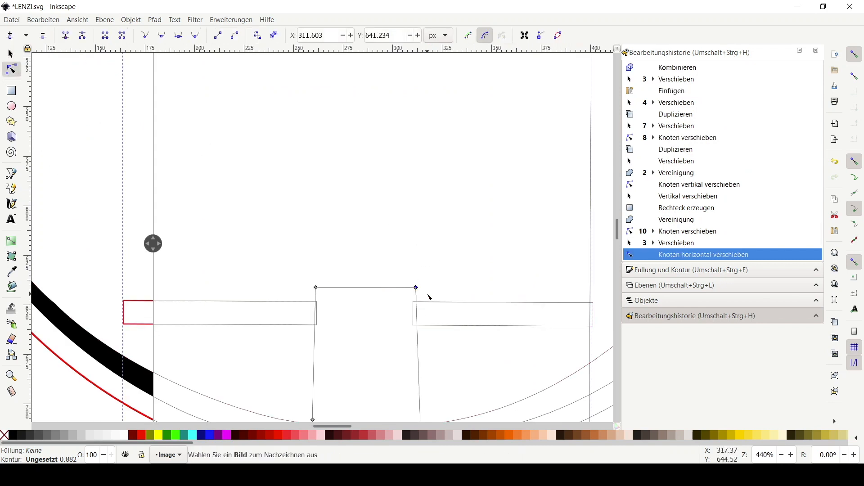
Shift the inner leg notch's top and side nodes horizontally to square up the notch
{"action": "left_click_drag", "start_coordinate": [411, 289], "coordinate": [414, 288]}
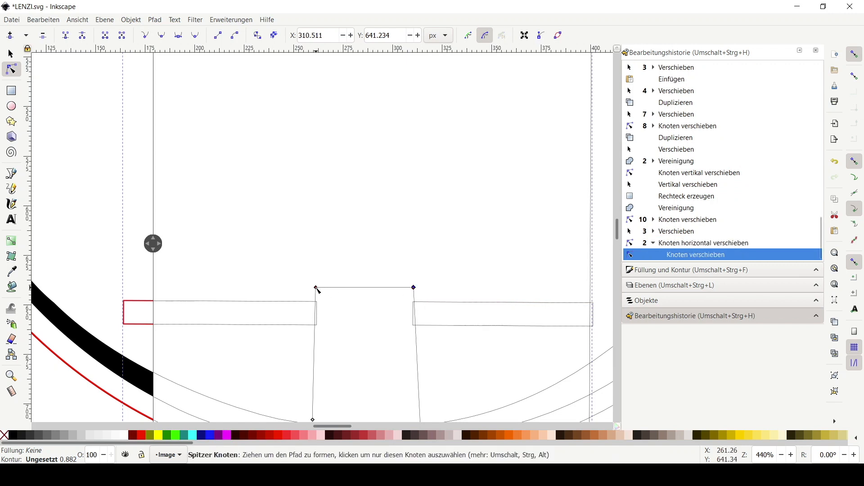
{"action": "scroll", "coordinate": [317, 289], "scroll_direction": "down", "scroll_amount": 5}
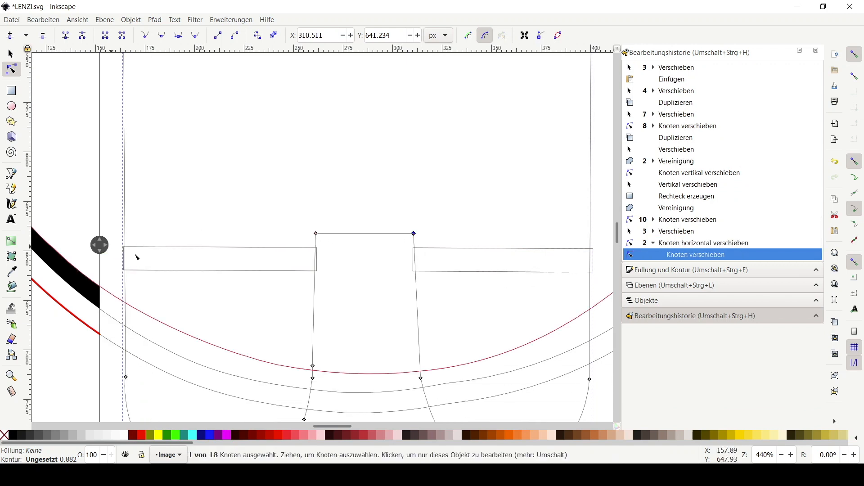
{"action": "scroll", "coordinate": [340, 345], "scroll_direction": "down", "scroll_amount": 2}
{"action": "left_click_drag", "start_coordinate": [313, 306], "coordinate": [310, 320]}
Nudge the whole leg shape down three steps
{"action": "key", "text": "s"}
{"action": "key", "text": "Down"}
{"action": "key", "text": "Down"}
{"action": "key", "text": "Down"}
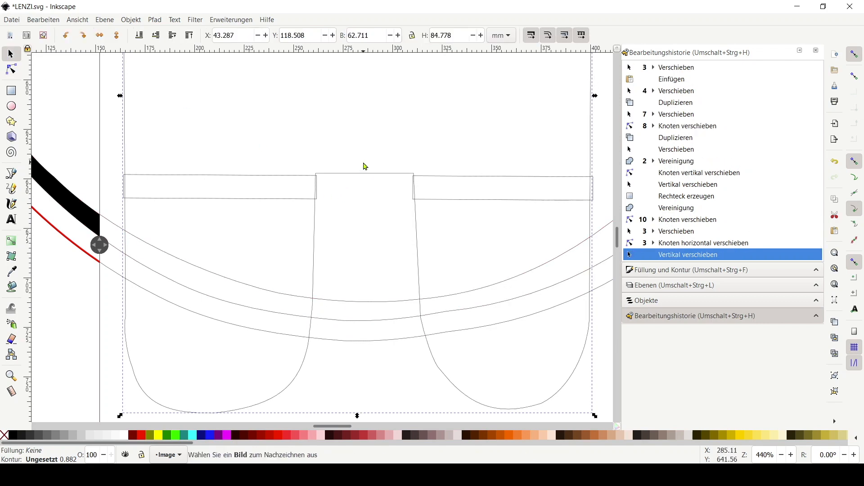
Move the leg shape off the body to the lower right of the page and nudge it slightly left
{"action": "scroll", "coordinate": [422, 179], "scroll_direction": "down", "scroll_amount": 5, "text": "ctrl"}
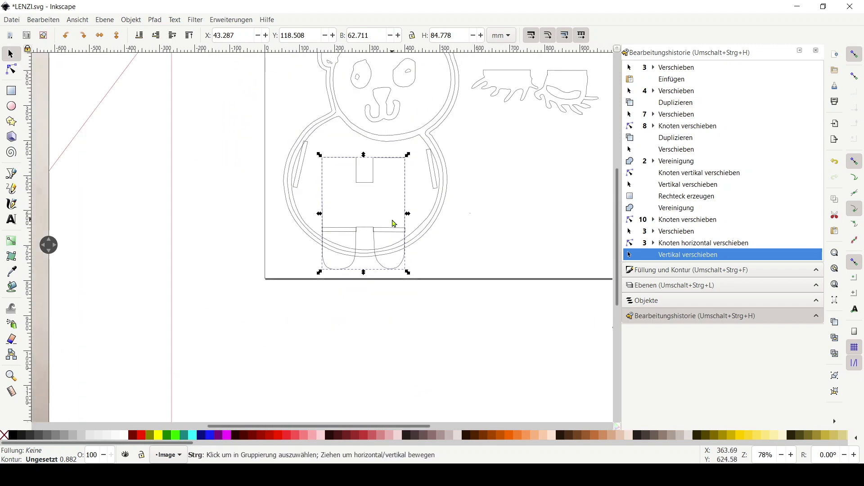
{"action": "scroll", "coordinate": [394, 223], "scroll_direction": "down", "scroll_amount": 1, "text": "ctrl"}
{"action": "left_click_drag", "start_coordinate": [339, 221], "coordinate": [448, 207]}
{"action": "scroll", "coordinate": [438, 142], "scroll_direction": "up", "scroll_amount": 1, "text": "ctrl"}
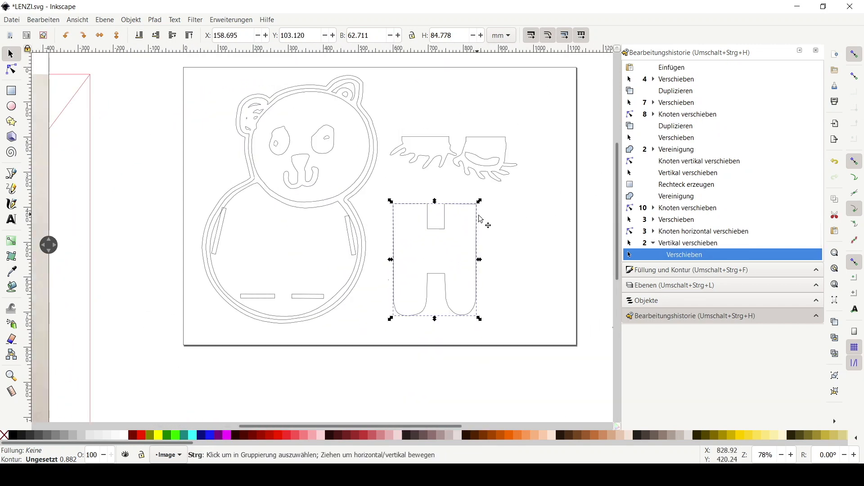
{"action": "key", "text": "shift+Left"}
{"action": "key", "text": "shift+Left"}
{"action": "key", "text": "shift+Left"}
Rearrange the paw pieces around the panda's head, placing one beside the left ear and one to the right
{"action": "left_click", "coordinate": [521, 194]}
{"action": "left_click_drag", "start_coordinate": [521, 194], "coordinate": [463, 187]}
{"action": "left_click", "coordinate": [496, 165]}
{"action": "left_click_drag", "start_coordinate": [455, 149], "coordinate": [231, 193]}
{"action": "left_click_drag", "start_coordinate": [232, 147], "coordinate": [231, 117]}
{"action": "left_click", "coordinate": [477, 154]}
{"action": "left_click_drag", "start_coordinate": [454, 184], "coordinate": [412, 170]}
{"action": "left_click", "coordinate": [502, 205]}
Select all pieces and resize the page to fit the selection in Document Properties
{"action": "left_click_drag", "start_coordinate": [154, 57], "coordinate": [485, 375]}
{"action": "left_click", "coordinate": [12, 20]}
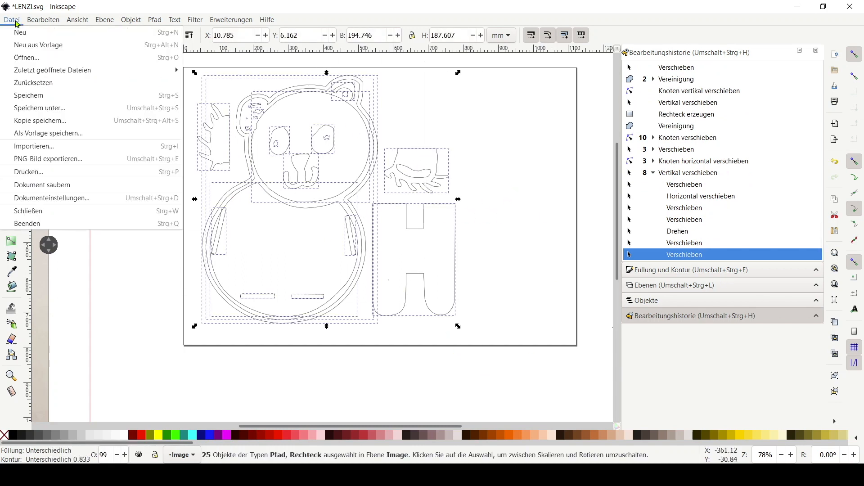
{"action": "left_click", "coordinate": [31, 197]}
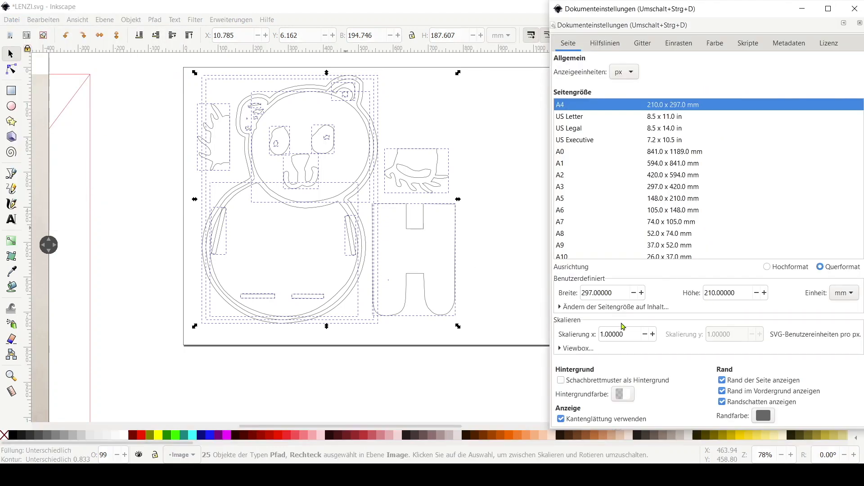
{"action": "left_click", "coordinate": [623, 307]}
{"action": "left_click", "coordinate": [705, 302]}
{"action": "left_click", "coordinate": [855, 8]}
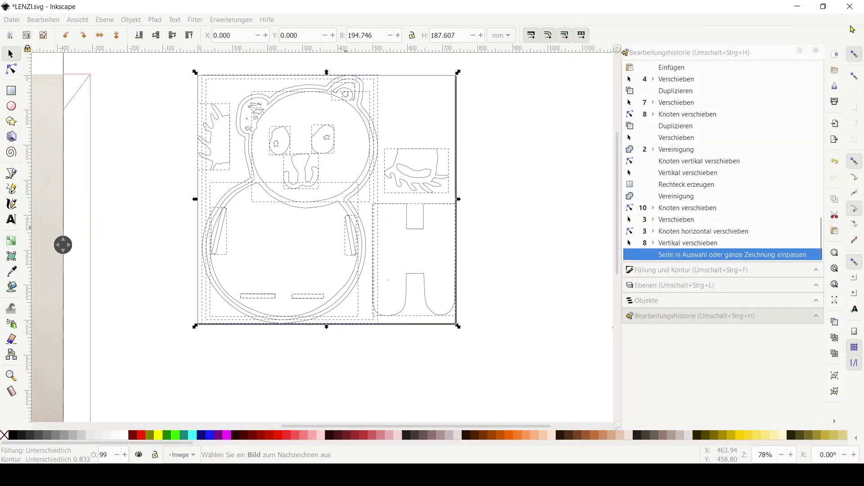
{"action": "left_click", "coordinate": [498, 191]}
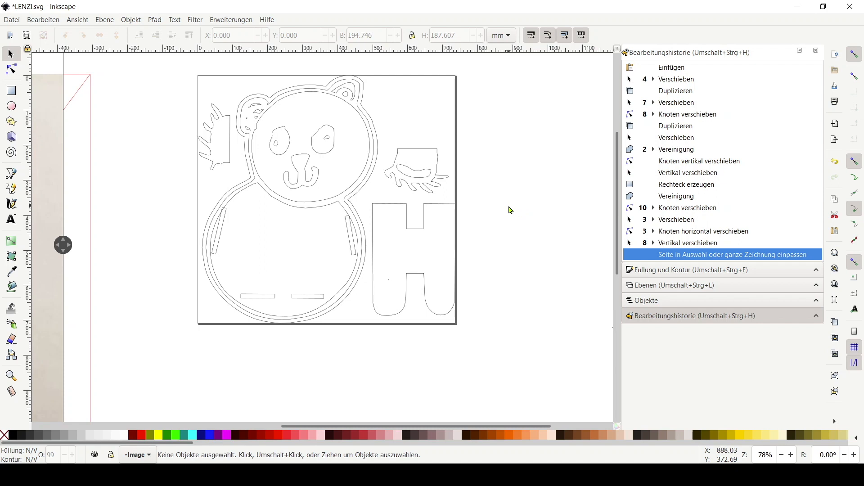
Nudge the leg shape left and the left paw piece right by one step each
{"action": "left_click", "coordinate": [429, 224]}
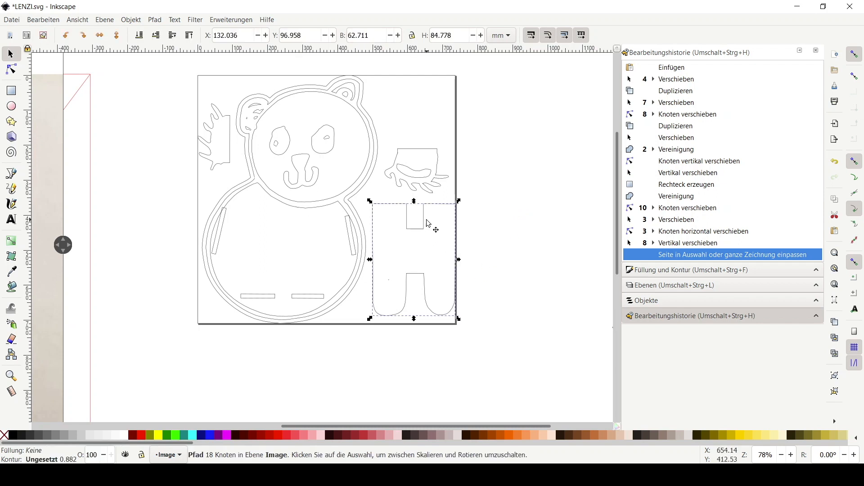
{"action": "key", "text": "Left"}
{"action": "left_click", "coordinate": [230, 160]}
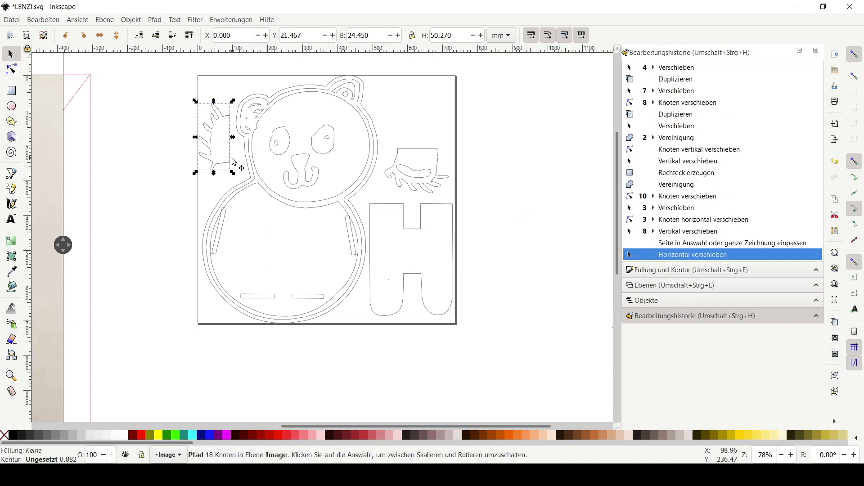
{"action": "key", "text": "Right"}
Try scaling the leg shape down in steps, then revert to the earlier history state
{"action": "left_click_drag", "start_coordinate": [64, 245], "coordinate": [173, 272]}
{"action": "key", "text": "less"}
{"action": "left_click", "coordinate": [422, 228]}
{"action": "key", "text": "less"}
{"action": "key", "text": "less"}
{"action": "key", "text": "less"}
{"action": "key", "text": "less"}
{"action": "key", "text": "less"}
{"action": "key", "text": "less"}
{"action": "key", "text": "less"}
{"action": "key", "text": "less"}
{"action": "key", "text": "less"}
{"action": "key", "text": "less"}
{"action": "key", "text": "less"}
{"action": "key", "text": "less"}
{"action": "key", "text": "less"}
{"action": "key", "text": "less"}
{"action": "key", "text": "less"}
{"action": "key", "text": "less"}
{"action": "key", "text": "less"}
{"action": "key", "text": "less"}
{"action": "key", "text": "less"}
{"action": "key", "text": "less"}
{"action": "key", "text": "less"}
{"action": "key", "text": "less"}
{"action": "key", "text": "less"}
{"action": "key", "text": "less"}
{"action": "key", "text": "less"}
{"action": "key", "text": "less"}
{"action": "key", "text": "less"}
{"action": "key", "text": "less"}
{"action": "key", "text": "less"}
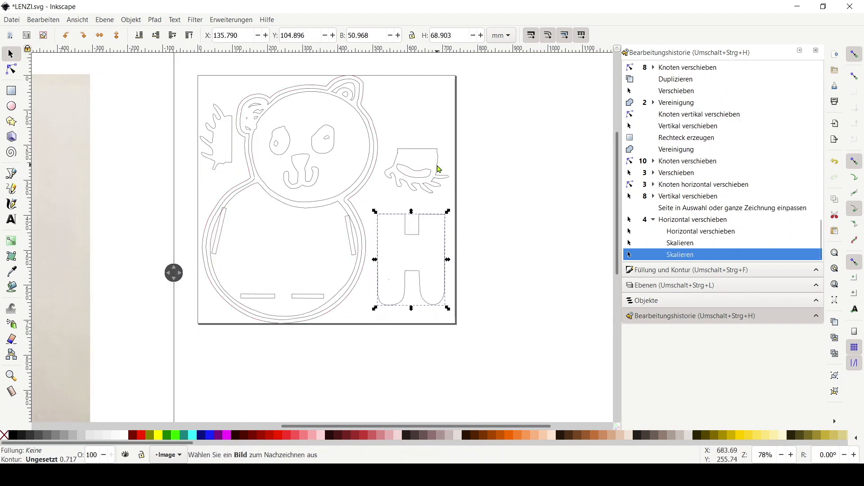
{"action": "left_click", "coordinate": [686, 232]}
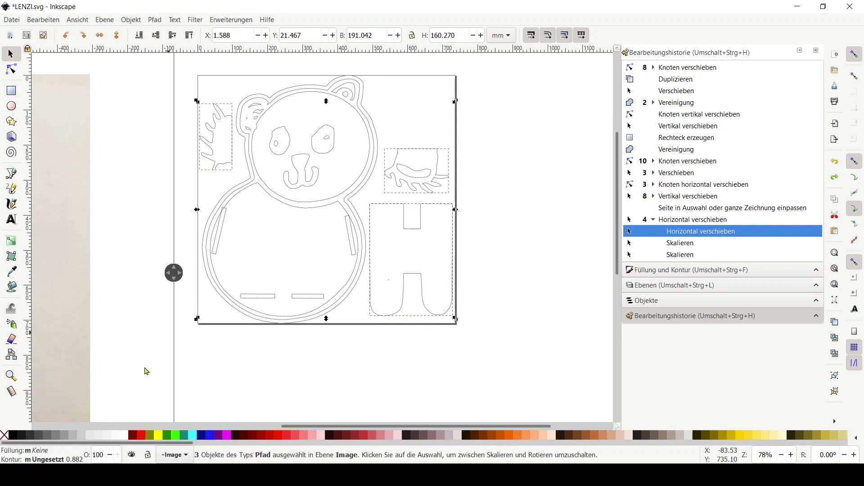
Give the selected paw pieces and leg shape a red stroke
{"action": "left_click_drag", "start_coordinate": [48, 460], "coordinate": [56, 461]}
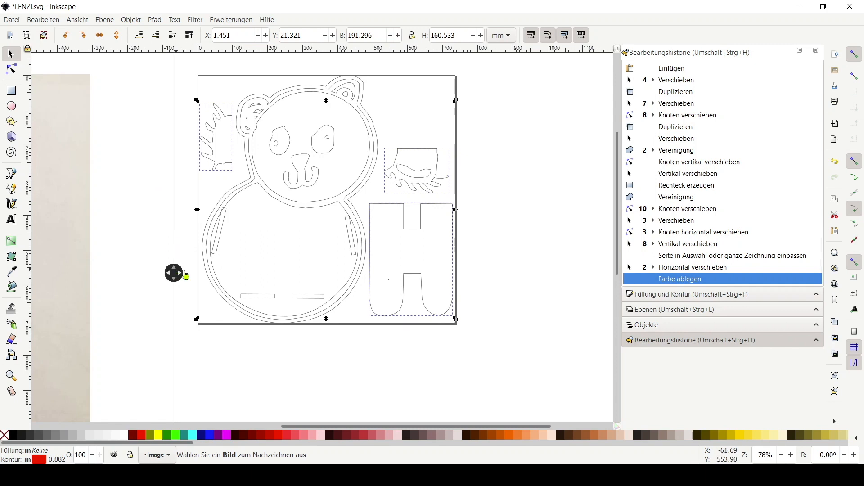
{"action": "left_click_drag", "start_coordinate": [175, 273], "coordinate": [492, 291]}
{"action": "left_click", "coordinate": [391, 334]}
{"action": "scroll", "coordinate": [234, 298], "scroll_direction": "down", "scroll_amount": 2}
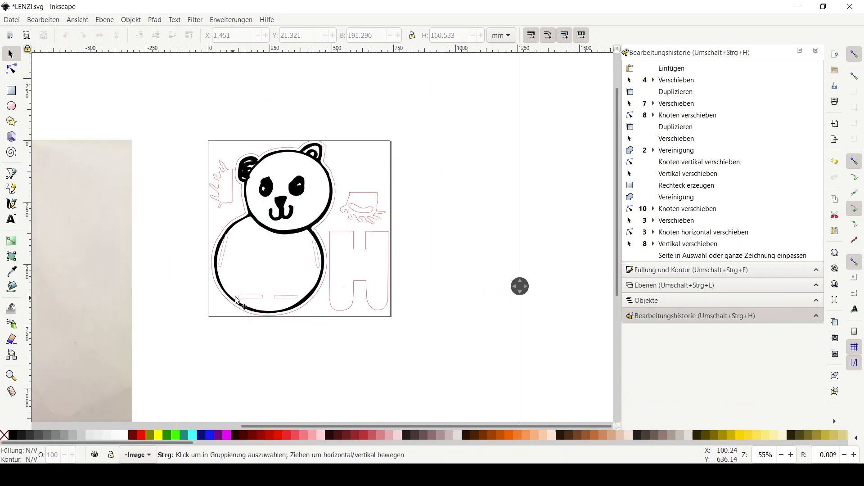
Select and move a shape near the panda's lower body slightly upward
{"action": "left_click_drag", "start_coordinate": [230, 317], "coordinate": [344, 266]}
{"action": "left_click", "coordinate": [250, 303]}
{"action": "left_click_drag", "start_coordinate": [250, 303], "coordinate": [245, 280]}
{"action": "scroll", "coordinate": [251, 246], "scroll_direction": "up", "scroll_amount": 1}
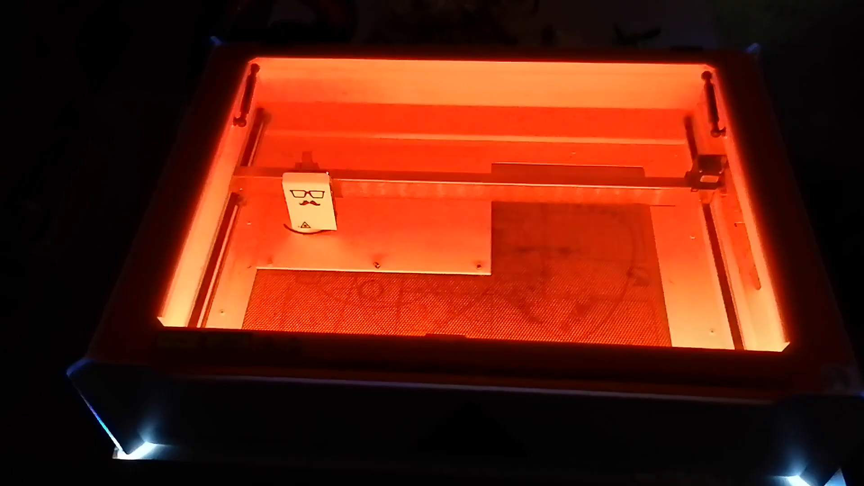